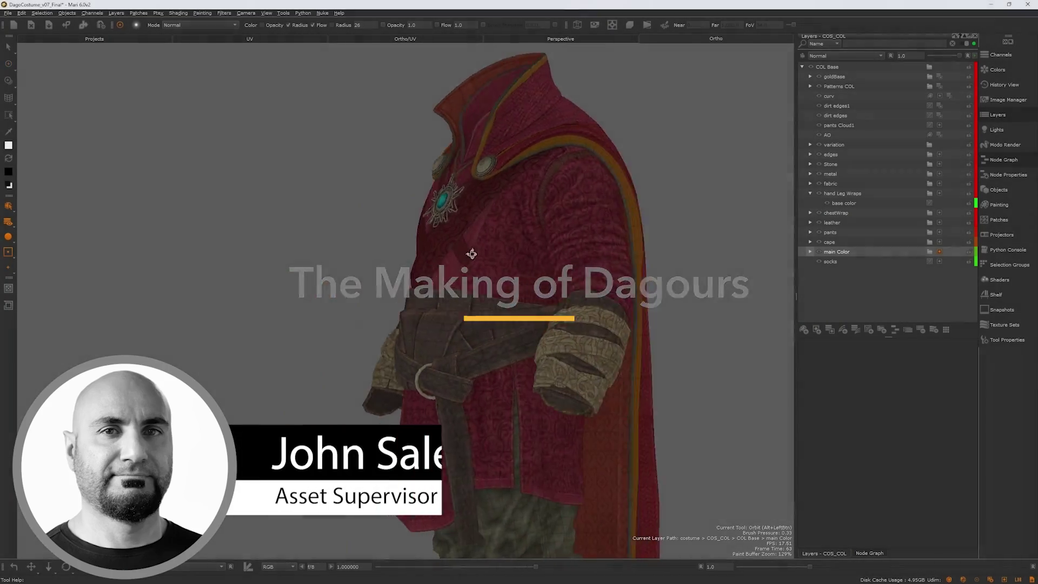
pyautogui.keyDown('alt'); pyautogui.moveTo(466, 253); pyautogui.dragTo(308, 246); pyautogui.keyUp('alt')
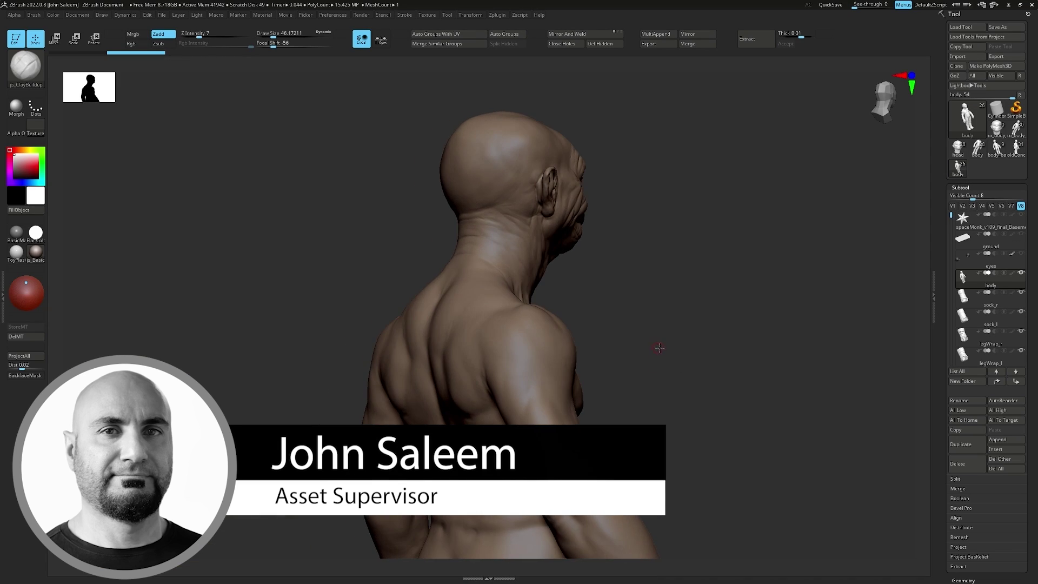
pyautogui.moveTo(660, 348); pyautogui.dragTo(589, 346)
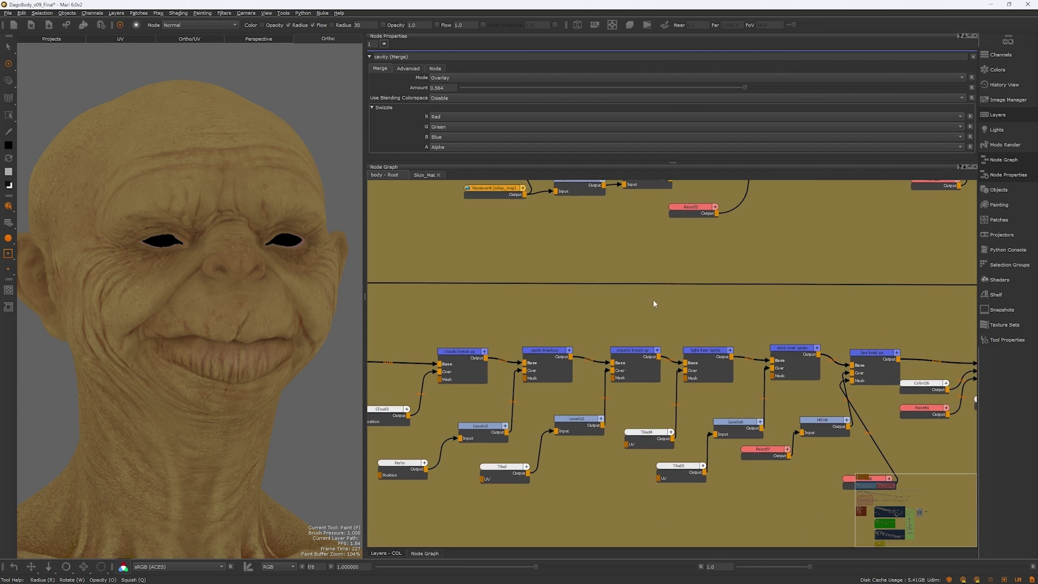
pyautogui.moveTo(653, 301); pyautogui.dragTo(685, 281, button='middle')
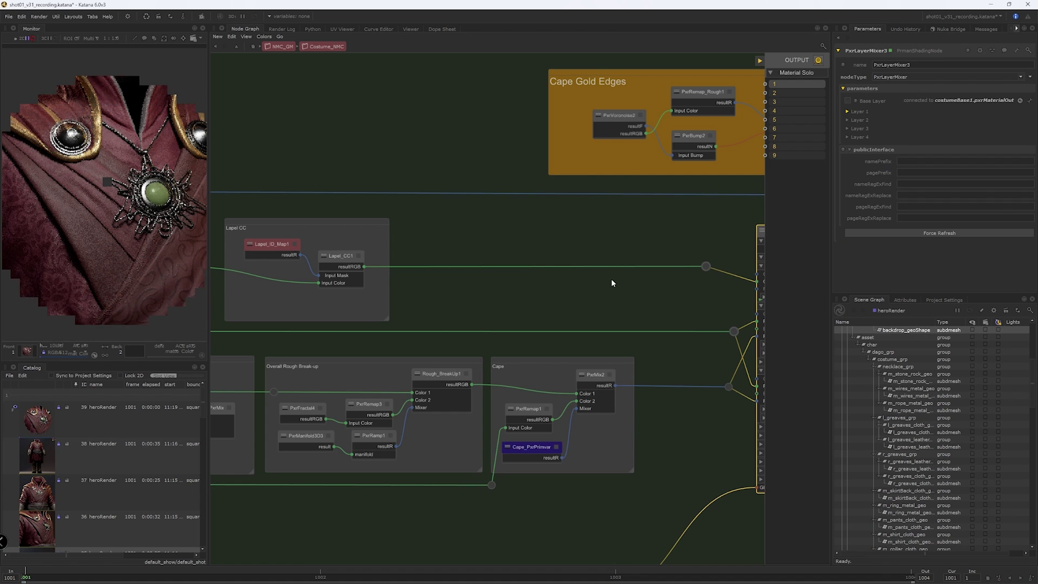
pyautogui.scroll(2, 367, 325)
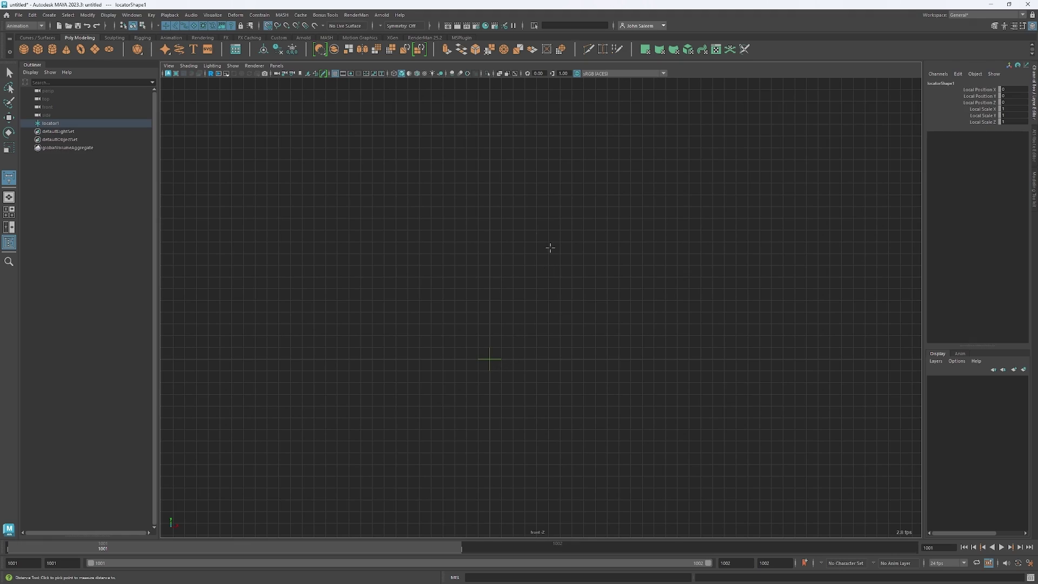
# - Place the distance measurement's second locator straight above the origin locator and set its Translate Y for the character's height
pyautogui.click(492, 244)
pyautogui.click(551, 240)
pyautogui.keyDown('alt'); pyautogui.moveTo(552, 239); pyautogui.dragTo(549, 255, button='middle'); pyautogui.keyUp('alt')
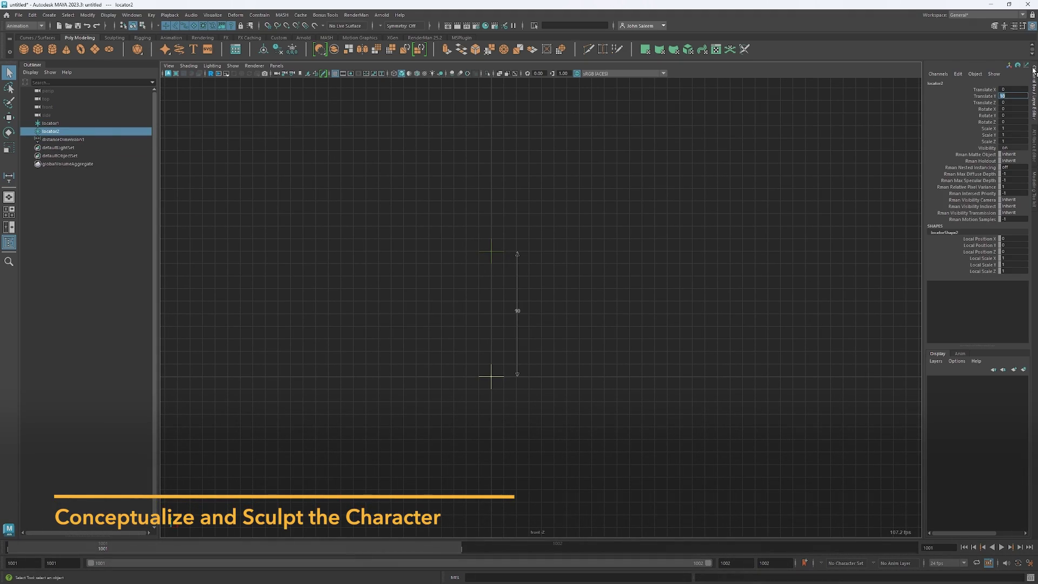
pyautogui.press('Return')
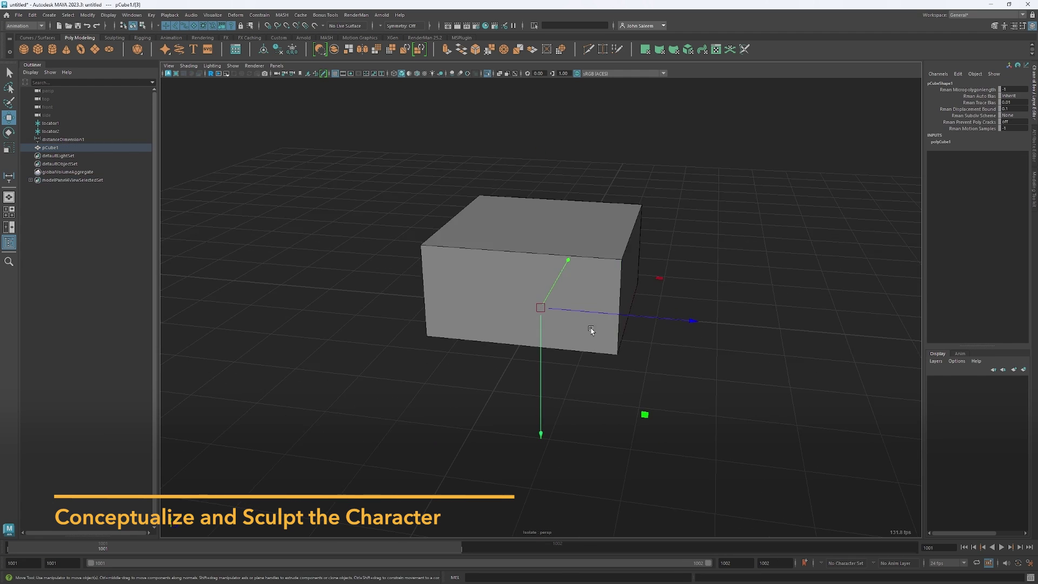
# - Block out the character's torso, head, arms and legs from primitives around the height guide and remesh the body with DynaMesh
pyautogui.scroll(-3, 591, 330)
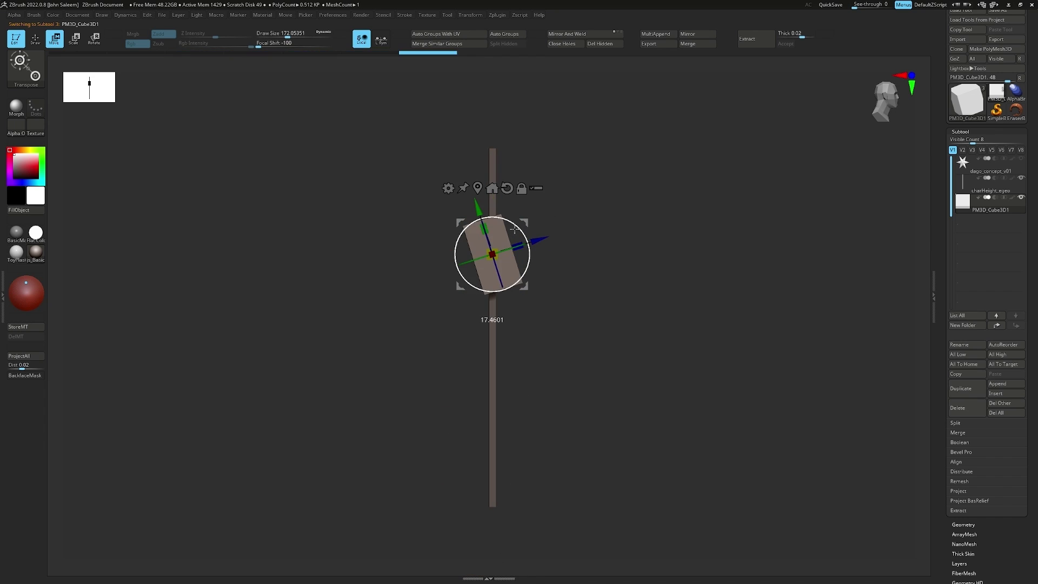
pyautogui.keyDown('alt'); pyautogui.moveTo(514, 229); pyautogui.dragTo(485, 199, button='right'); pyautogui.keyUp('alt')
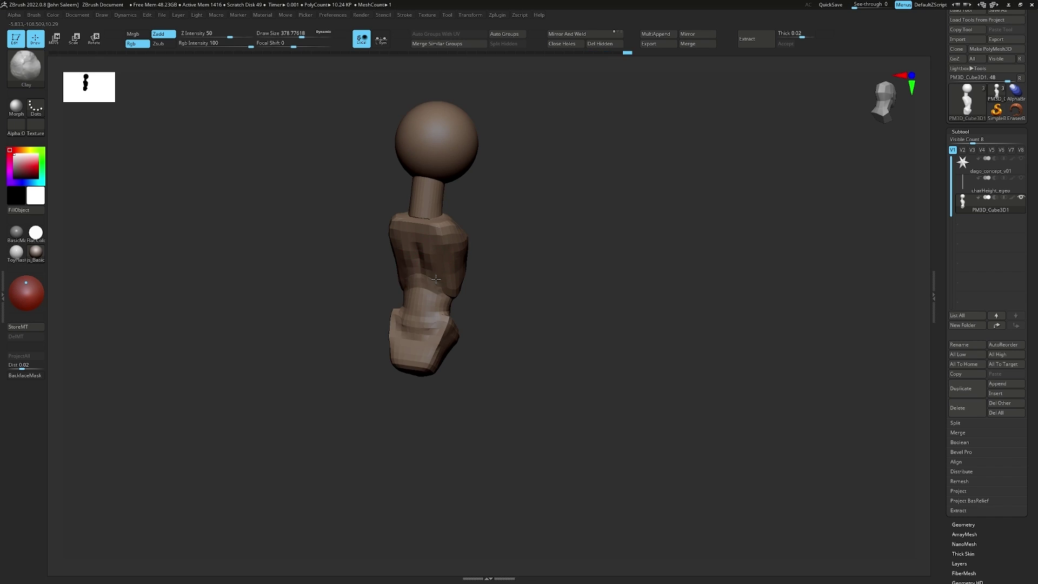
pyautogui.moveTo(436, 279); pyautogui.dragTo(555, 254, button='right')
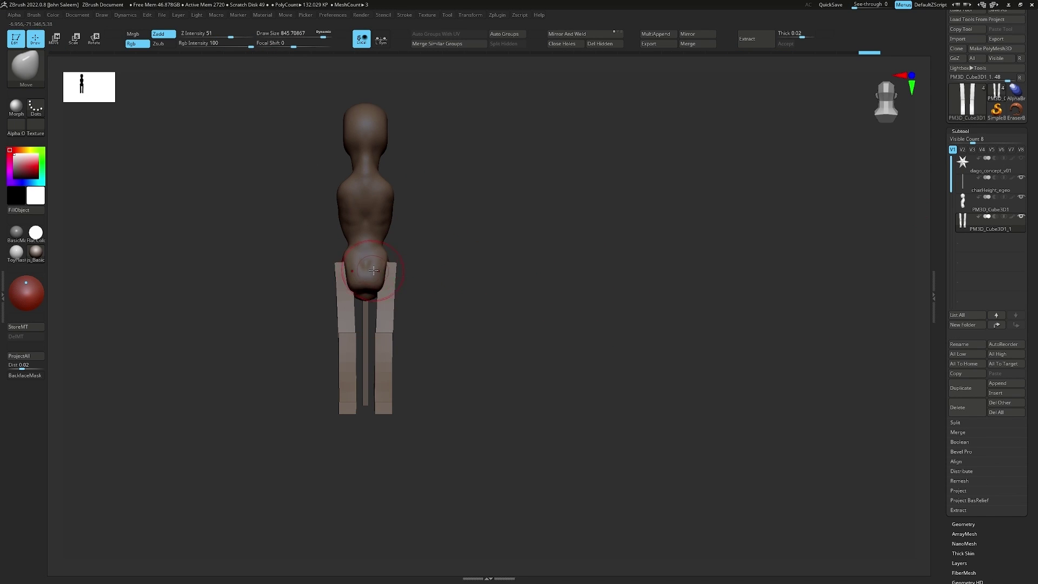
pyautogui.keyDown('alt'); pyautogui.click(381, 286); pyautogui.keyUp('alt')
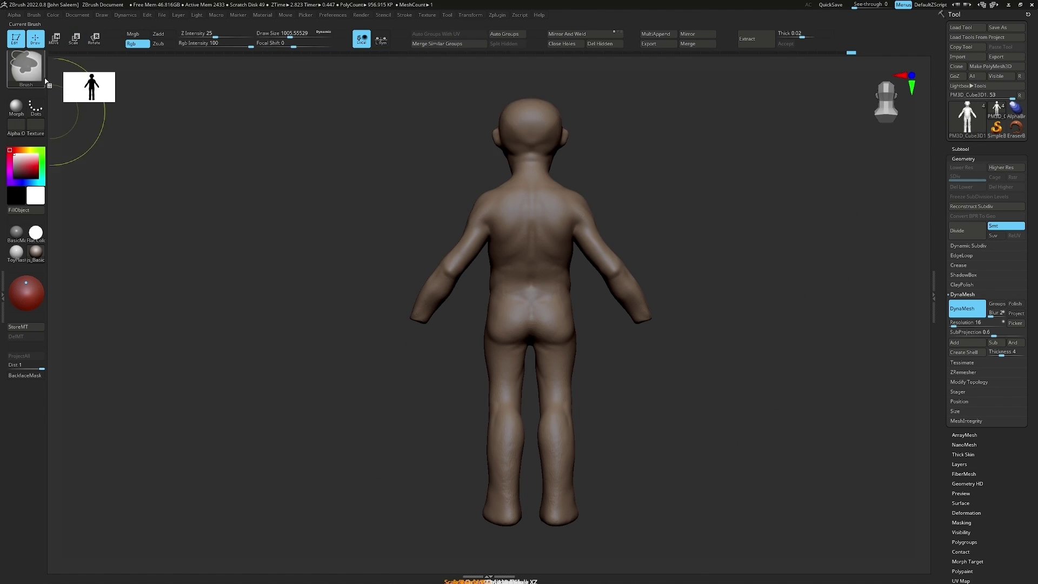
pyautogui.keyDown('ctrl'); pyautogui.moveTo(334, 389); pyautogui.dragTo(470, 195); pyautogui.keyUp('ctrl')
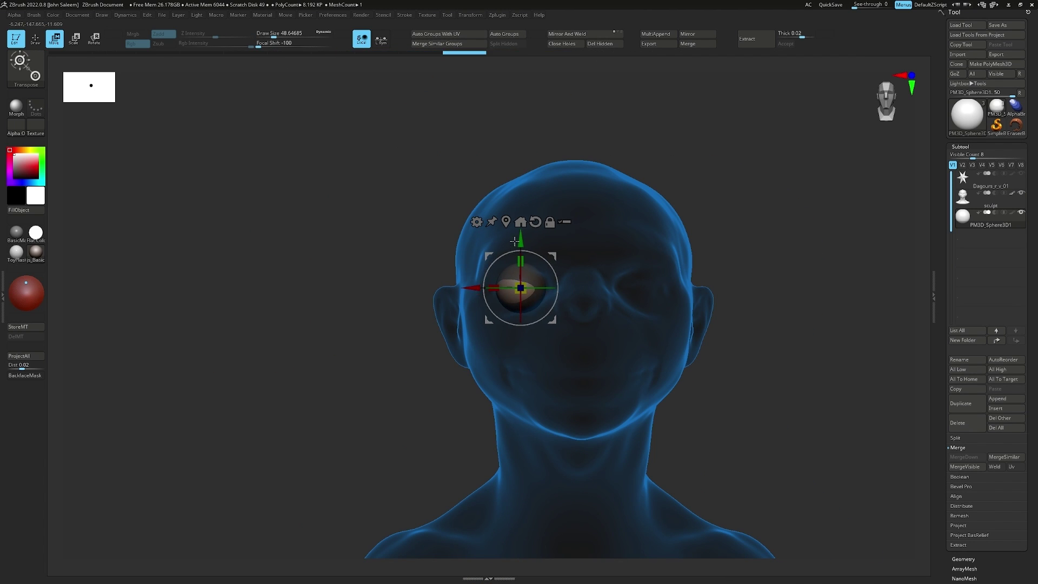
# - Fit a pair of eye spheres into the sockets and sculpt the head and body forms, checking them from several angles
pyautogui.moveTo(514, 241); pyautogui.dragTo(758, 238)
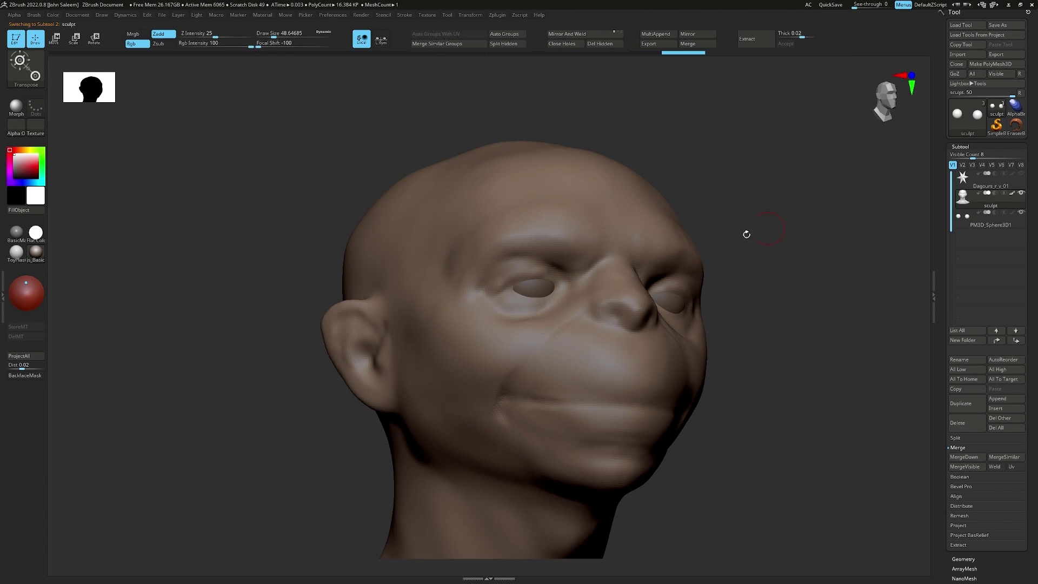
pyautogui.moveTo(746, 232)
pyautogui.mouseDown()
pyautogui.moveTo(475, 293)
pyautogui.moveTo(839, 199)
pyautogui.moveTo(794, 232)
pyautogui.mouseUp()
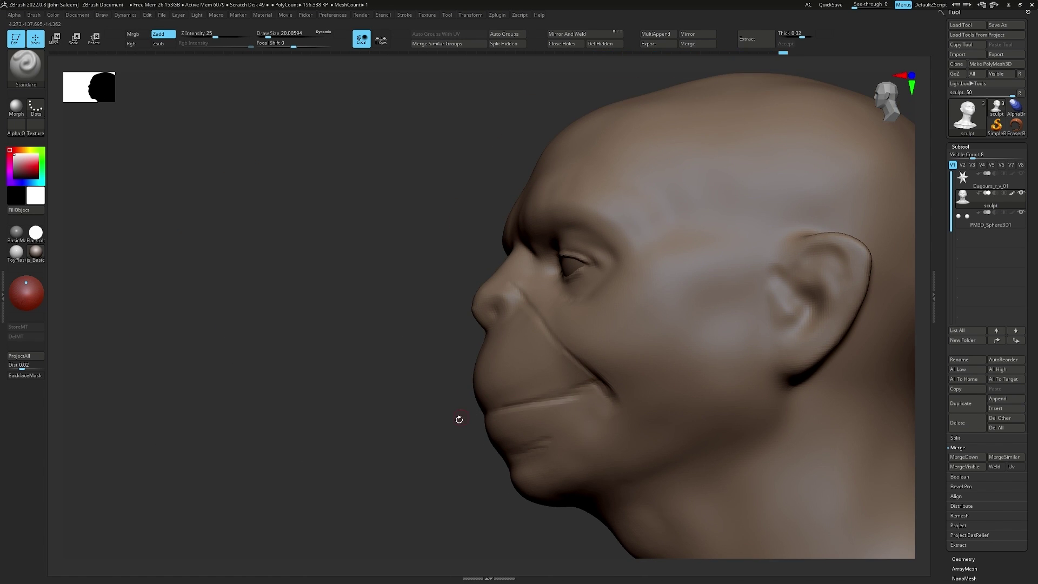
pyautogui.moveTo(430, 445); pyautogui.dragTo(540, 378)
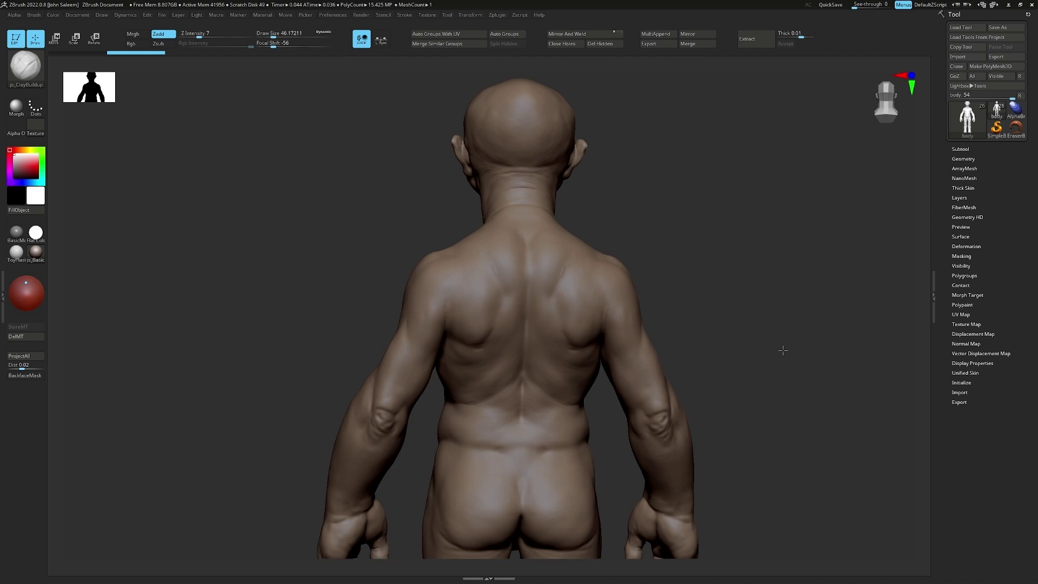
pyautogui.moveTo(781, 352)
pyautogui.mouseDown()
pyautogui.moveTo(713, 364)
pyautogui.moveTo(691, 431)
pyautogui.moveTo(680, 414)
pyautogui.moveTo(698, 405)
pyautogui.mouseUp()
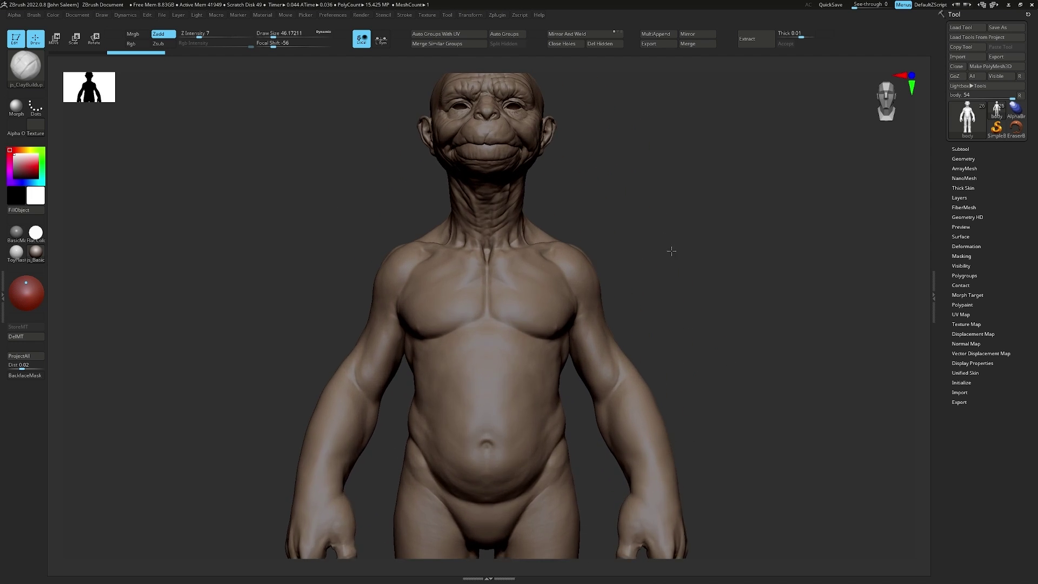
pyautogui.moveTo(670, 250); pyautogui.dragTo(395, 343)
# - Sculpt cloth folds into the extracted shirt's sleeves and torso and shape the hanging skirt panel below the waist
pyautogui.press('s')
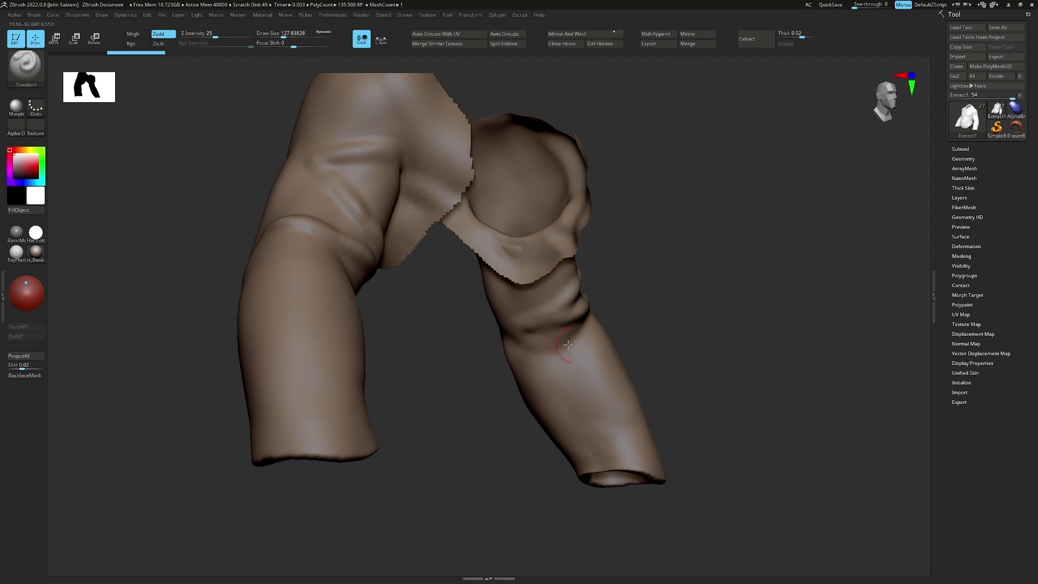
pyautogui.moveTo(569, 345)
pyautogui.mouseDown(button='right')
pyautogui.moveTo(590, 378)
pyautogui.moveTo(640, 278)
pyautogui.moveTo(625, 348)
pyautogui.moveTo(491, 394)
pyautogui.mouseUp(button='right')
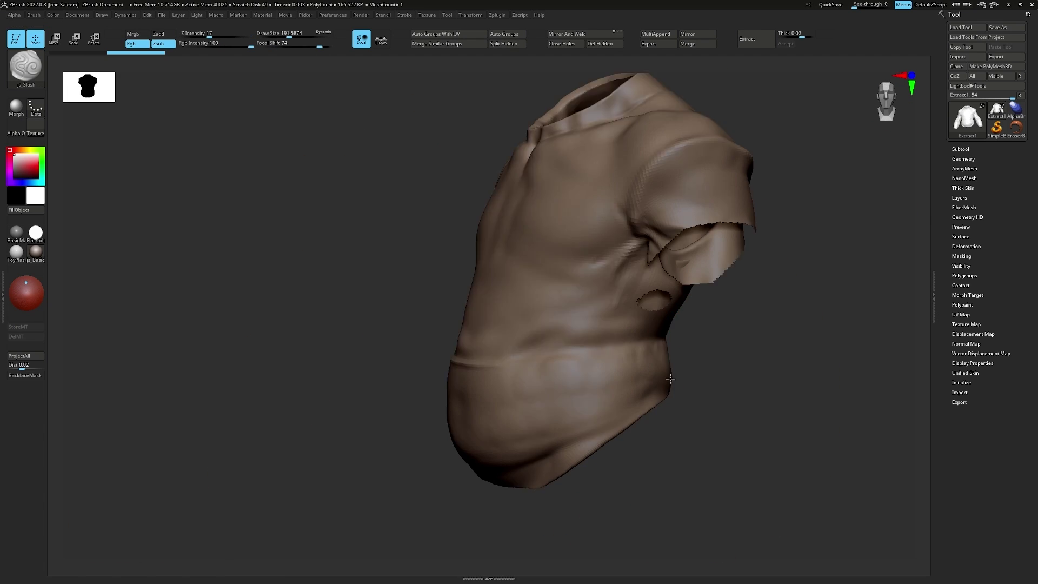
pyautogui.moveTo(670, 378)
pyautogui.mouseDown(button='right')
pyautogui.moveTo(565, 421)
pyautogui.moveTo(438, 393)
pyautogui.mouseUp(button='right')
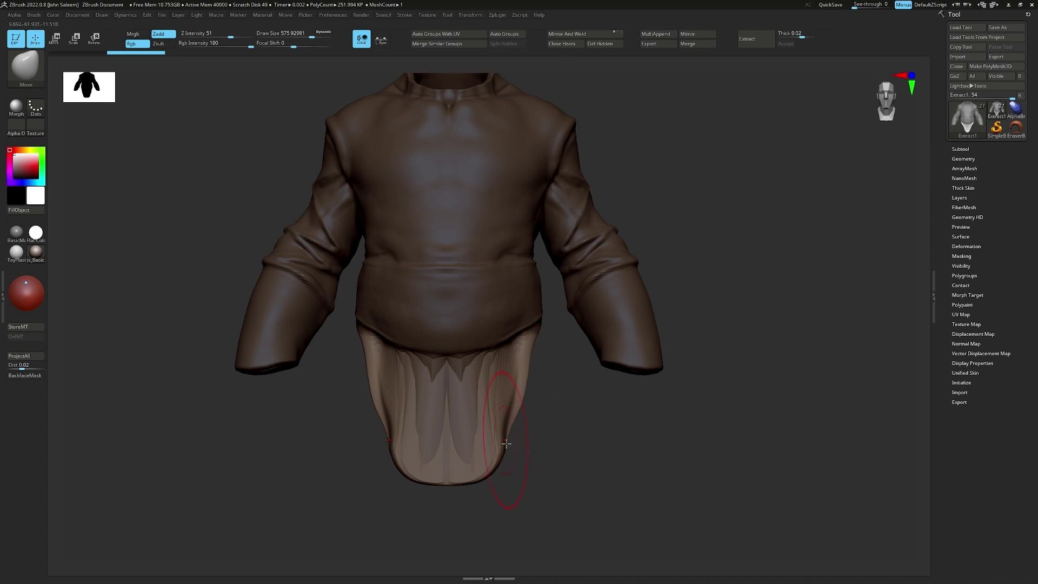
pyautogui.keyDown('ctrl'); pyautogui.click(513, 448); pyautogui.keyUp('ctrl')
pyautogui.moveTo(512, 448); pyautogui.dragTo(448, 435)
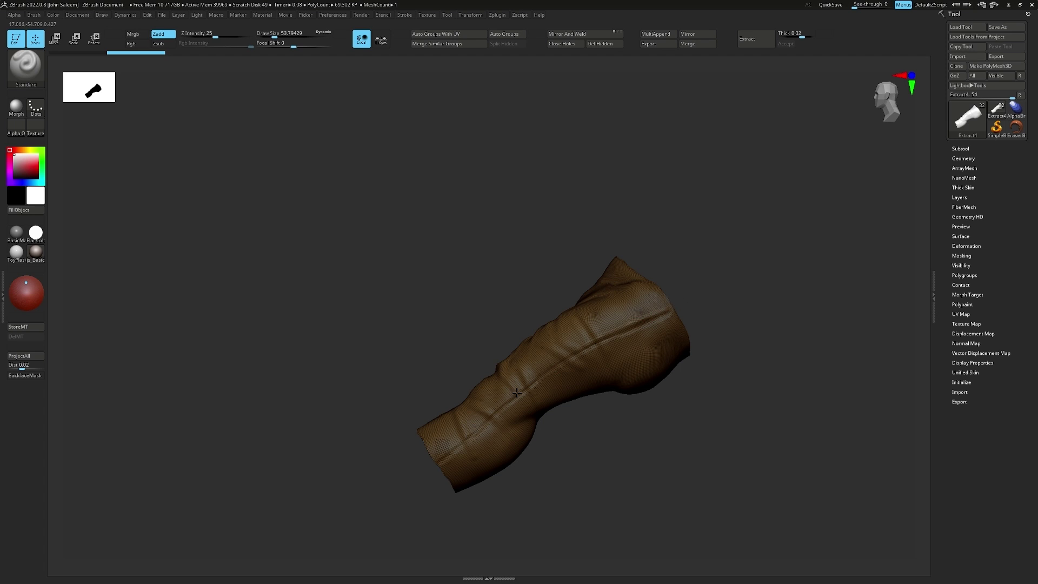
pyautogui.keyDown('alt'); pyautogui.moveTo(504, 402); pyautogui.dragTo(485, 333, button='right'); pyautogui.keyUp('alt')
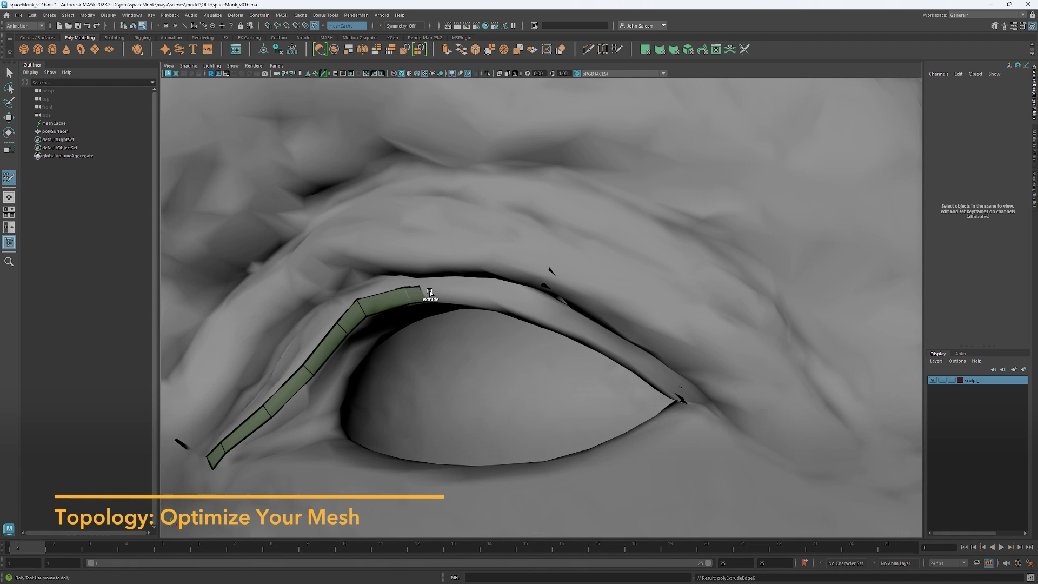
# - Extrude a thin strip of quads along the upper and lower eyelids to form a closed loop around the eye
pyautogui.keyDown('alt'); pyautogui.moveTo(429, 292); pyautogui.dragTo(425, 234, button='middle'); pyautogui.keyUp('alt')
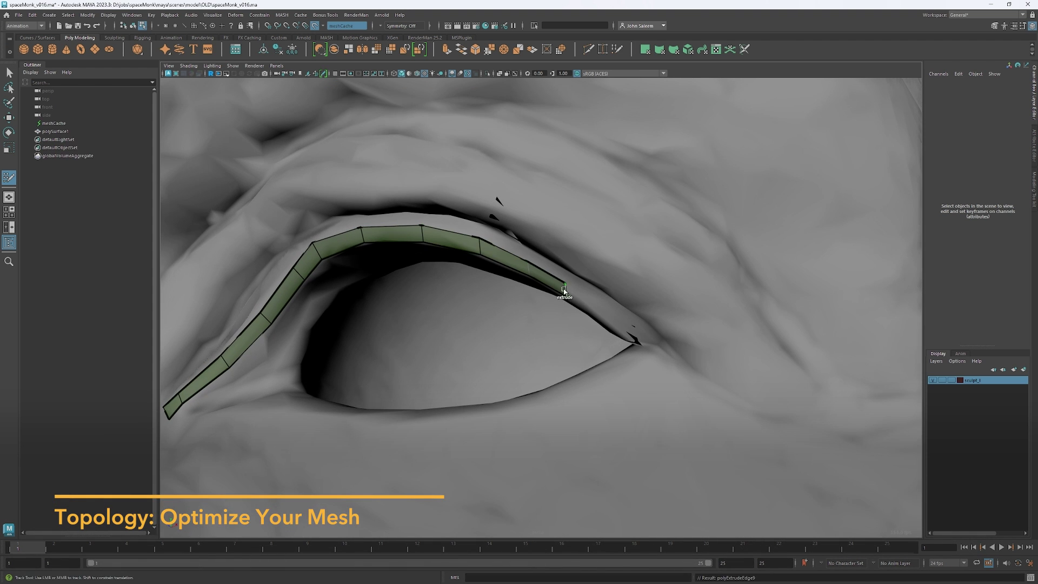
pyautogui.moveTo(611, 321); pyautogui.dragTo(641, 341)
pyautogui.keyDown('alt'); pyautogui.moveTo(641, 341); pyautogui.dragTo(541, 303, button='right'); pyautogui.keyUp('alt')
pyautogui.keyDown('alt'); pyautogui.moveTo(302, 346); pyautogui.dragTo(336, 394, button='right'); pyautogui.keyUp('alt')
pyautogui.moveTo(327, 399); pyautogui.dragTo(329, 419)
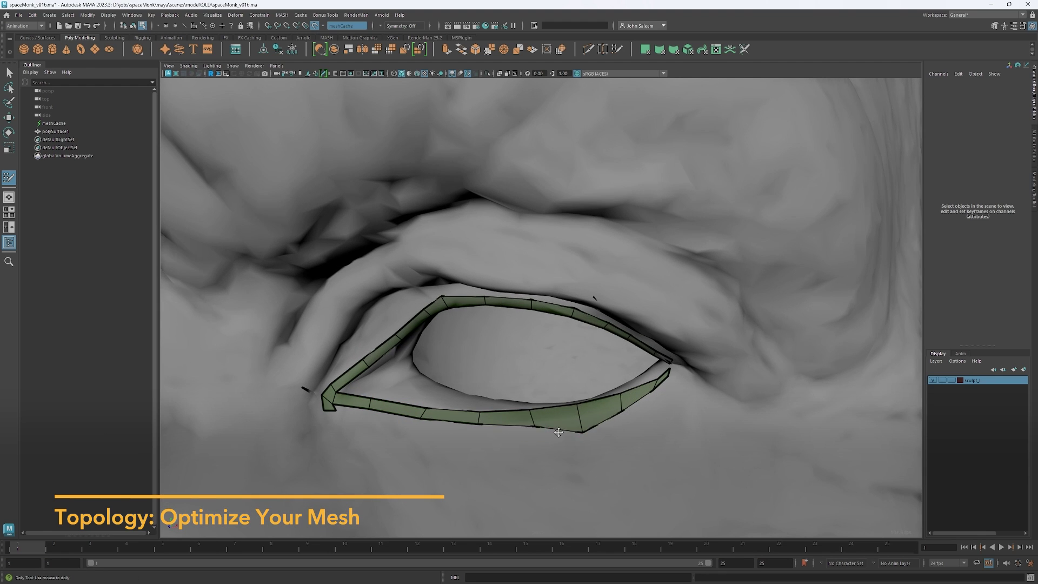
pyautogui.keyDown('alt'); pyautogui.moveTo(586, 425); pyautogui.dragTo(450, 430, button='middle'); pyautogui.keyUp('alt')
pyautogui.keyDown('alt'); pyautogui.moveTo(451, 430); pyautogui.dragTo(331, 412, button='right'); pyautogui.keyUp('alt')
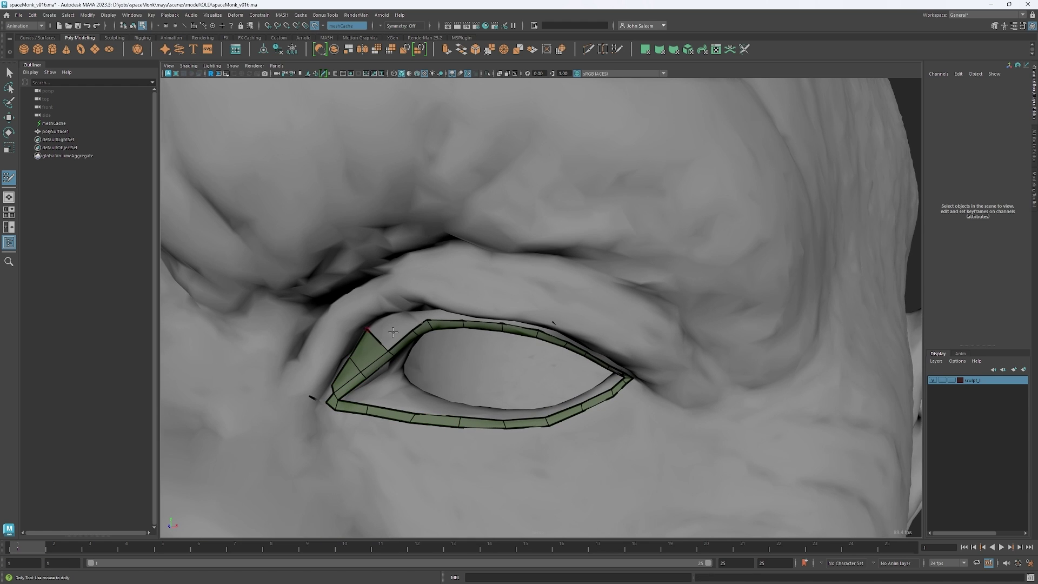
# - Extrude further rows of quads outward from the eye loop, starting at the inner corner
pyautogui.keyDown('alt'); pyautogui.moveTo(400, 337); pyautogui.dragTo(421, 270, button='middle'); pyautogui.keyUp('alt')
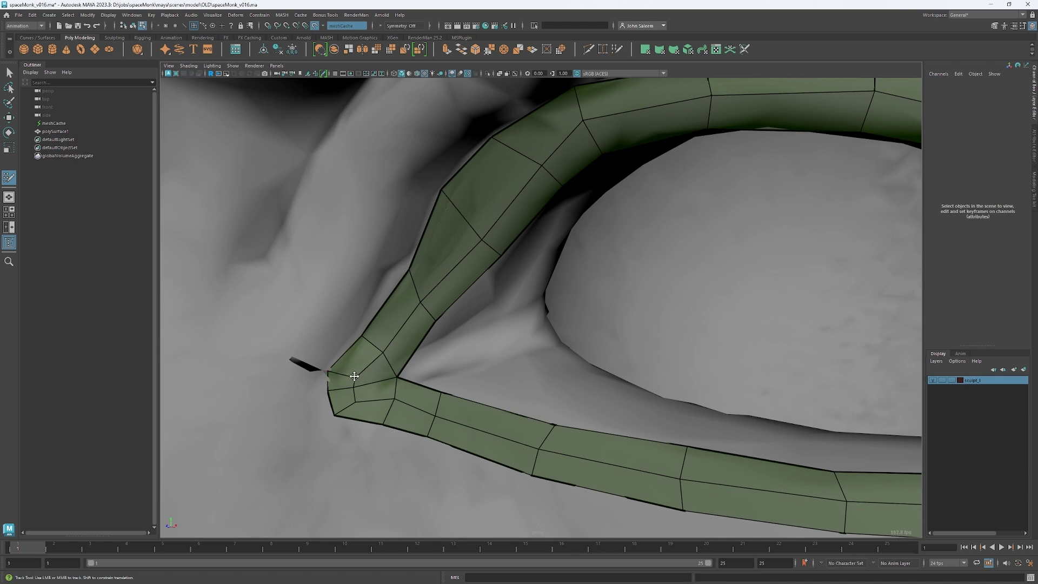
pyautogui.keyDown('alt'); pyautogui.moveTo(354, 378); pyautogui.dragTo(351, 334, button='right'); pyautogui.keyUp('alt')
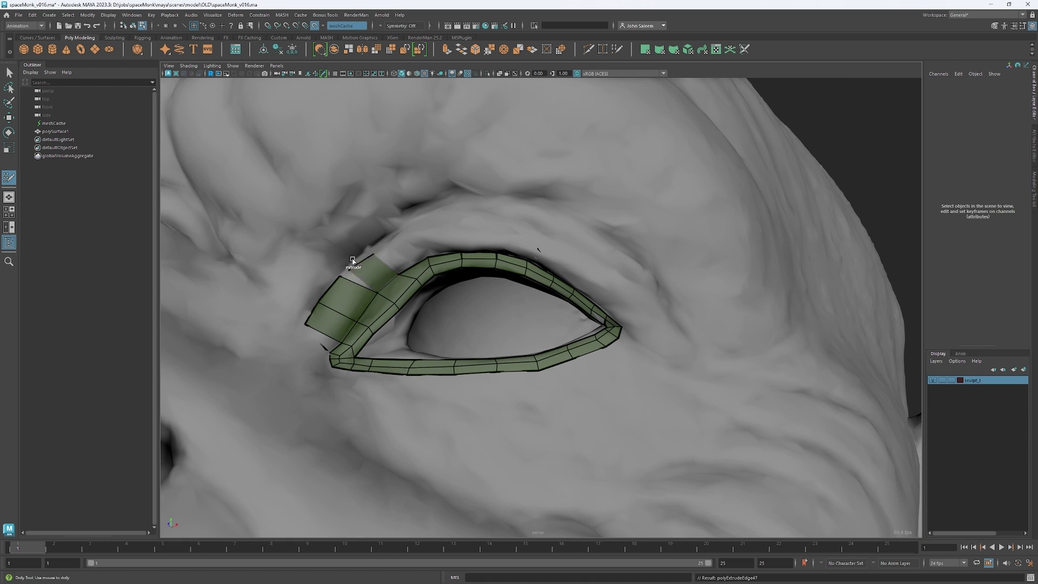
pyautogui.keyDown('alt'); pyautogui.moveTo(349, 262); pyautogui.dragTo(448, 209); pyautogui.keyUp('alt')
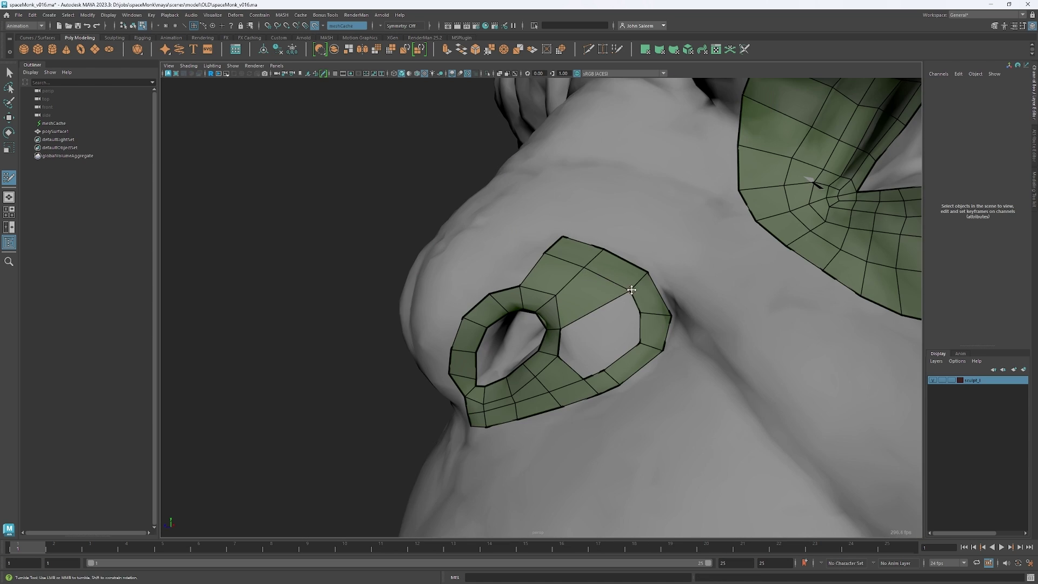
# - Fill the nose wing beside the nostril with quads, relax them and add rows around the nostril opening
pyautogui.keyDown('alt'); pyautogui.moveTo(617, 321); pyautogui.dragTo(620, 315, button='right'); pyautogui.keyUp('alt')
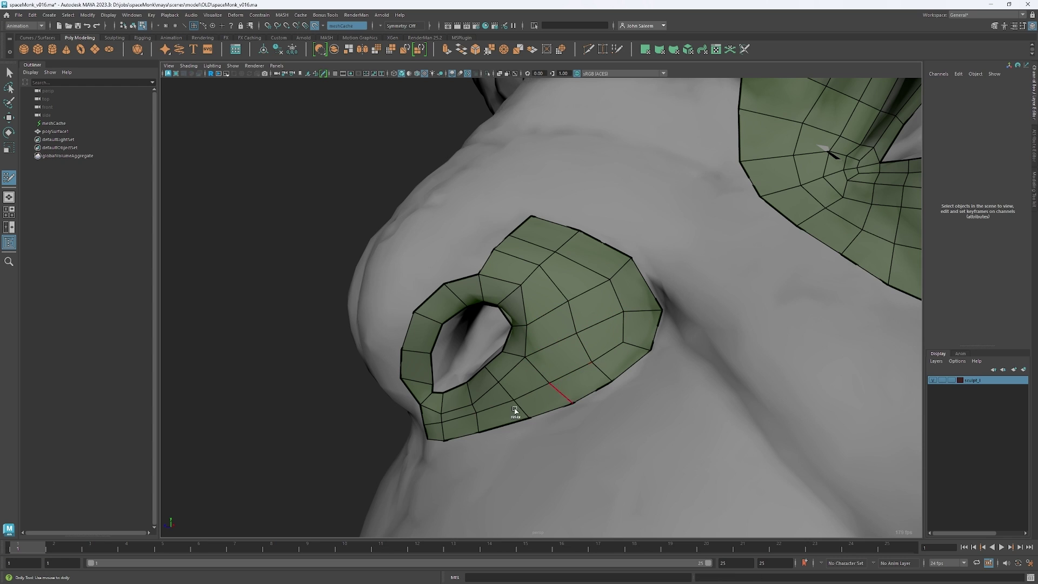
pyautogui.keyDown('alt'); pyautogui.moveTo(523, 286); pyautogui.dragTo(557, 303); pyautogui.keyUp('alt')
pyautogui.moveTo(415, 396)
pyautogui.mouseDown()
pyautogui.moveTo(393, 377)
pyautogui.moveTo(411, 344)
pyautogui.mouseUp()
pyautogui.keyDown('alt'); pyautogui.moveTo(476, 286); pyautogui.dragTo(486, 315); pyautogui.keyUp('alt')
pyautogui.moveTo(433, 373); pyautogui.dragTo(411, 363)
pyautogui.keyDown('alt'); pyautogui.moveTo(527, 324); pyautogui.dragTo(456, 343); pyautogui.keyUp('alt')
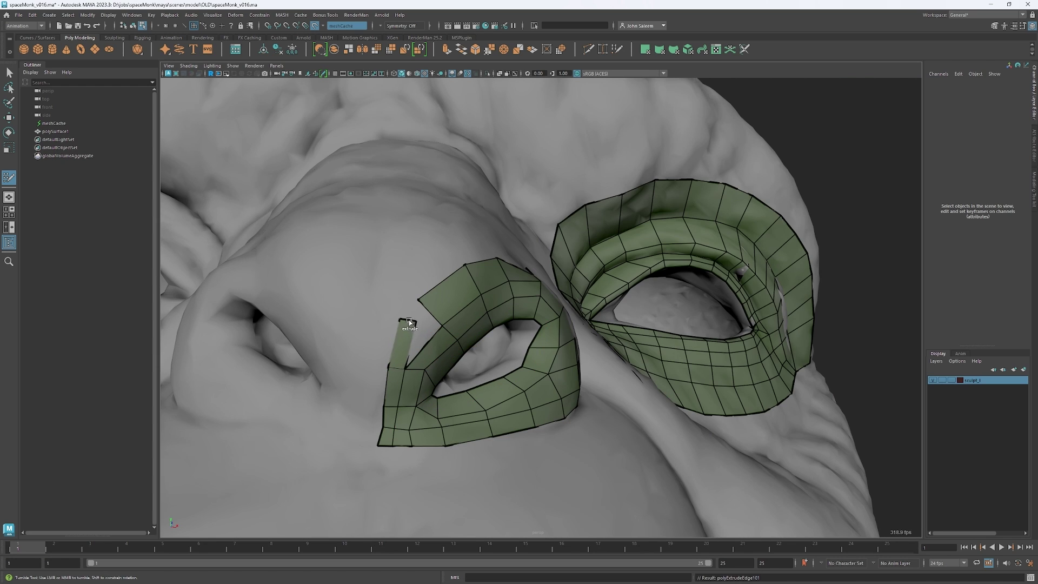
# - Extrude quads from the underside of the nose upward to cover the nose tip in front of the nostril
pyautogui.moveTo(397, 331); pyautogui.dragTo(400, 273)
pyautogui.keyDown('alt'); pyautogui.moveTo(406, 286); pyautogui.dragTo(411, 389); pyautogui.keyUp('alt')
pyautogui.moveTo(530, 273)
pyautogui.mouseDown()
pyautogui.moveTo(392, 248)
pyautogui.moveTo(398, 230)
pyautogui.mouseUp()
pyautogui.moveTo(394, 247); pyautogui.dragTo(339, 403)
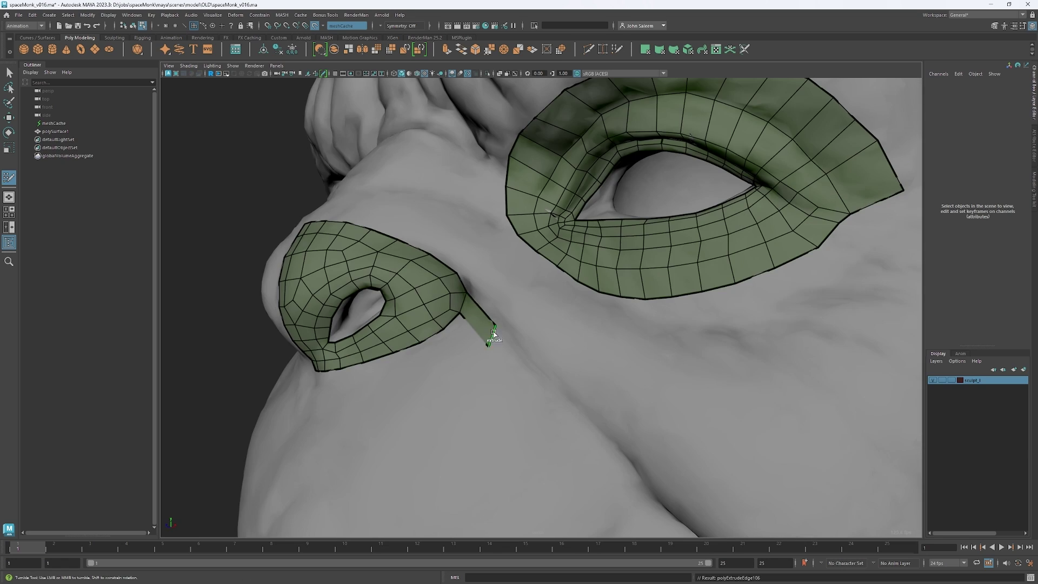
# - Extrude a strip of quads from the outer edge of the nose wing down along the cheek fold
pyautogui.moveTo(492, 334); pyautogui.dragTo(524, 358)
pyautogui.keyDown('alt'); pyautogui.moveTo(523, 358); pyautogui.dragTo(433, 285, button='right'); pyautogui.keyUp('alt')
pyautogui.moveTo(433, 285); pyautogui.dragTo(486, 339)
pyautogui.keyDown('alt'); pyautogui.moveTo(487, 339); pyautogui.dragTo(447, 288, button='middle'); pyautogui.keyUp('alt')
pyautogui.hotkey('ctrl', 'z')
pyautogui.moveTo(439, 278); pyautogui.dragTo(479, 308)
pyautogui.hotkey('ctrl', 'space')
pyautogui.keyDown('alt'); pyautogui.moveTo(479, 309); pyautogui.dragTo(422, 308, button='right'); pyautogui.keyUp('alt')
pyautogui.keyDown('alt'); pyautogui.moveTo(443, 335); pyautogui.dragTo(443, 276); pyautogui.keyUp('alt')
pyautogui.keyDown('alt'); pyautogui.moveTo(443, 276); pyautogui.dragTo(487, 276, button='right'); pyautogui.keyUp('alt')
pyautogui.moveTo(464, 273); pyautogui.dragTo(536, 319)
pyautogui.keyDown('alt'); pyautogui.moveTo(449, 297); pyautogui.dragTo(266, 312); pyautogui.keyUp('alt')
pyautogui.keyDown('alt'); pyautogui.moveTo(445, 298); pyautogui.dragTo(410, 308); pyautogui.keyUp('alt')
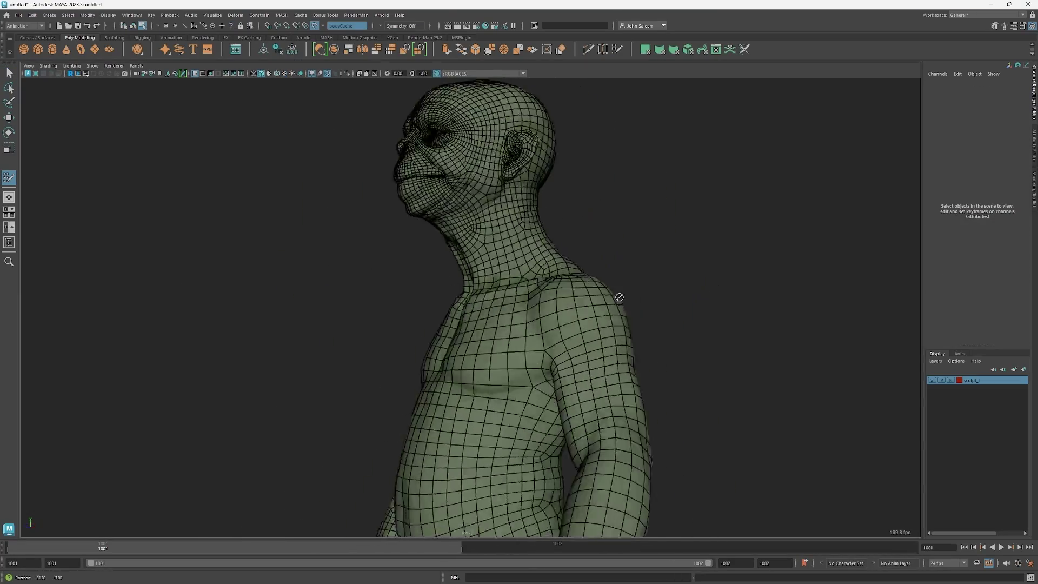
# - Inspect the body's retopologized mesh and fill a quad between the dots placed along the cape collar's front edge
pyautogui.keyDown('alt'); pyautogui.moveTo(619, 297); pyautogui.dragTo(538, 368); pyautogui.keyUp('alt')
pyautogui.keyDown('alt'); pyautogui.moveTo(537, 368); pyautogui.dragTo(535, 399, button='middle'); pyautogui.keyUp('alt')
pyautogui.keyDown('alt'); pyautogui.moveTo(535, 398); pyautogui.dragTo(572, 370, button='right'); pyautogui.keyUp('alt')
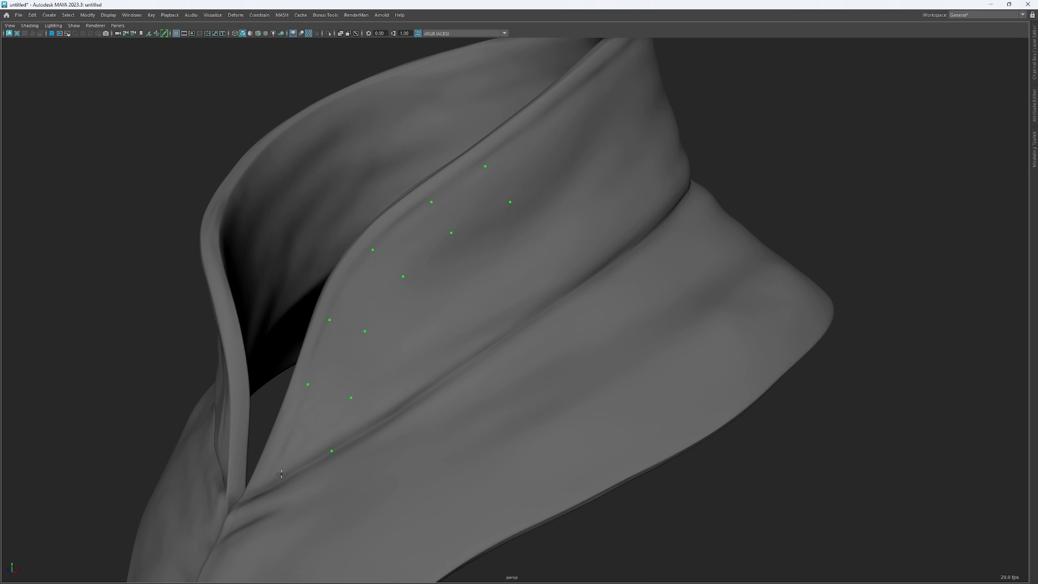
pyautogui.keyDown('shift'); pyautogui.click(420, 245); pyautogui.keyUp('shift')
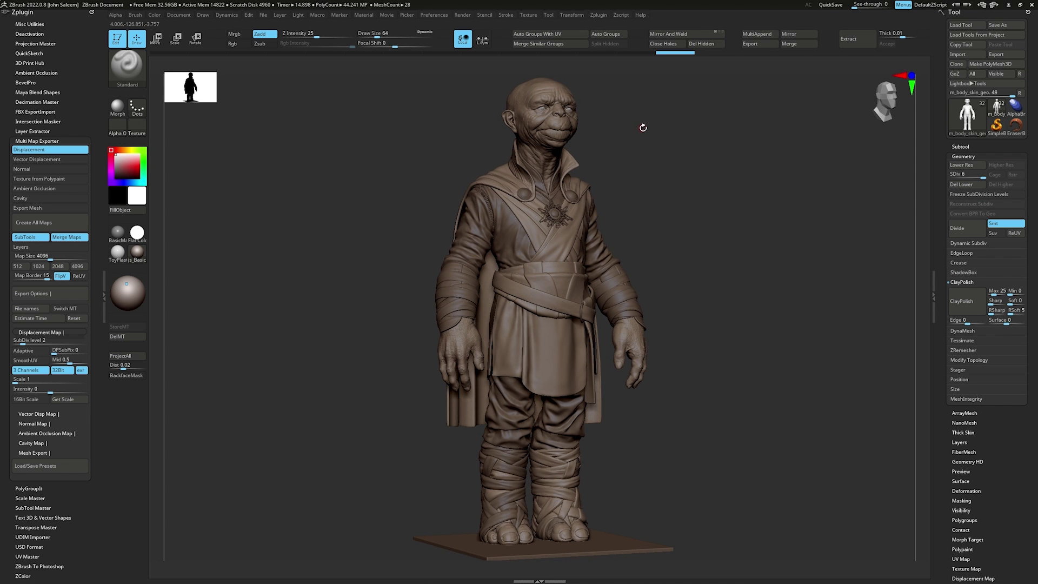
# - Open the Multi Map Exporter's file name options and accept them with the UV tile ID format <UDIM>
pyautogui.keyDown('alt'); pyautogui.moveTo(628, 108); pyautogui.dragTo(621, 223); pyautogui.keyUp('alt')
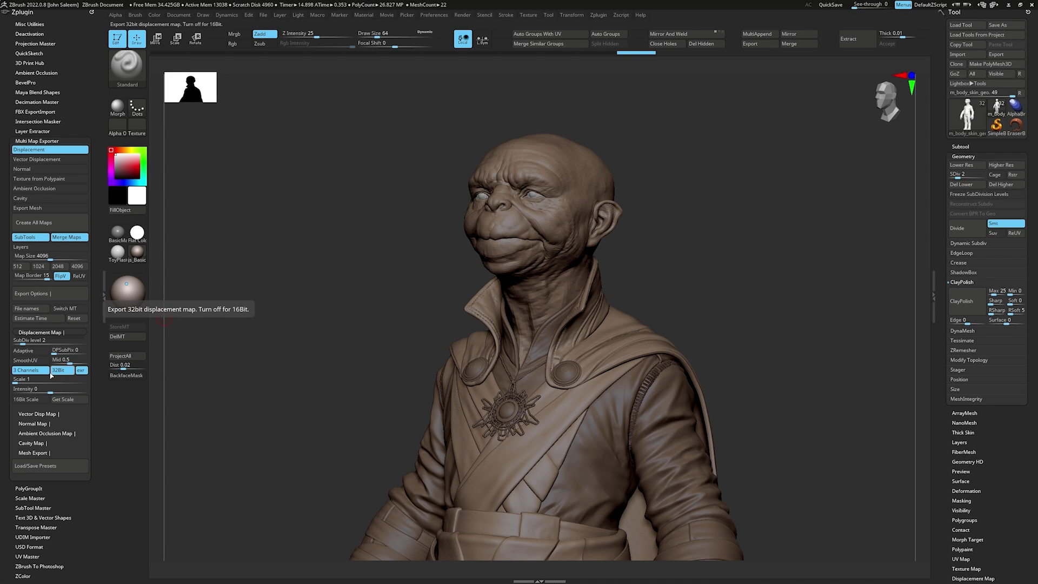
pyautogui.click(26, 308)
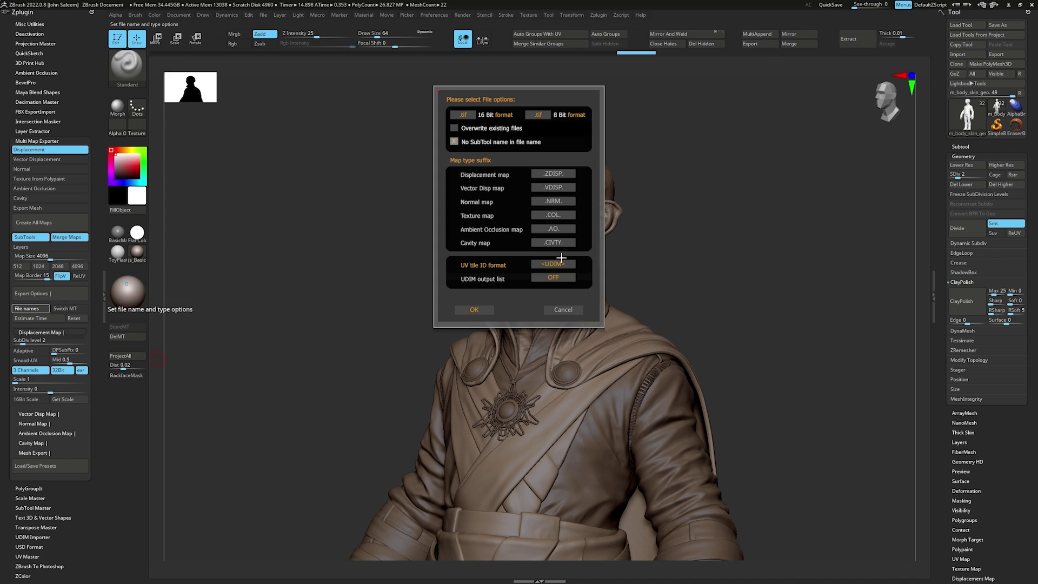
pyautogui.click(478, 310)
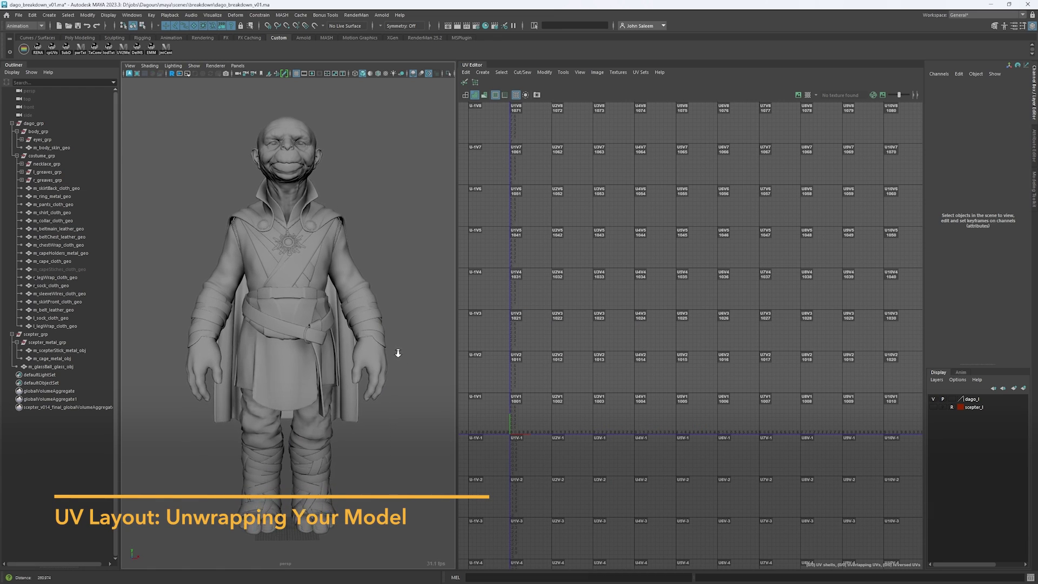
# - Select all of the character's body and costume meshes to display their UV shells across the tiles
pyautogui.keyDown('alt'); pyautogui.moveTo(399, 354); pyautogui.dragTo(420, 356, button='right'); pyautogui.keyUp('alt')
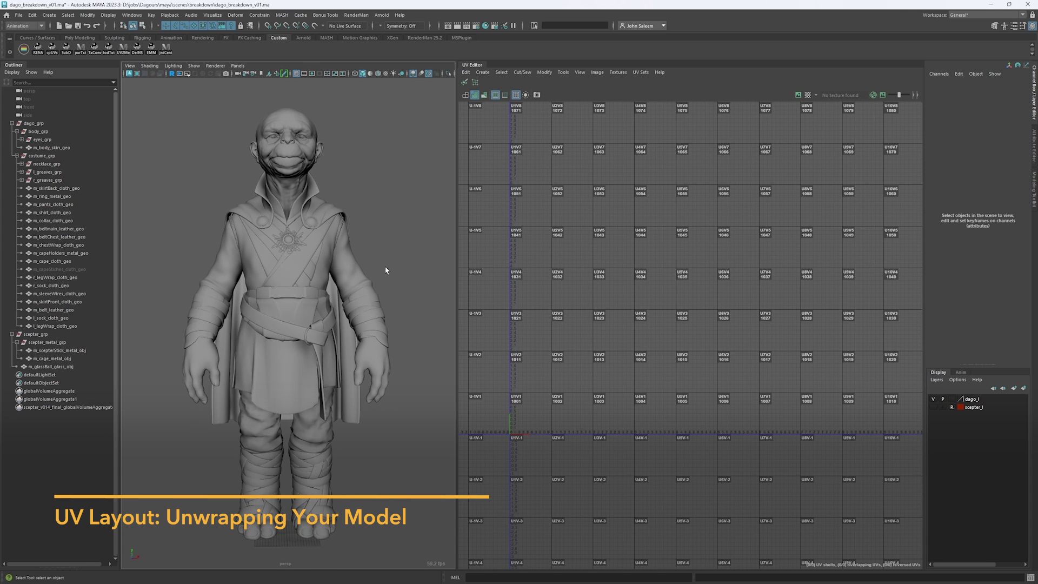
pyautogui.click(300, 123)
pyautogui.moveTo(415, 99); pyautogui.dragTo(147, 495)
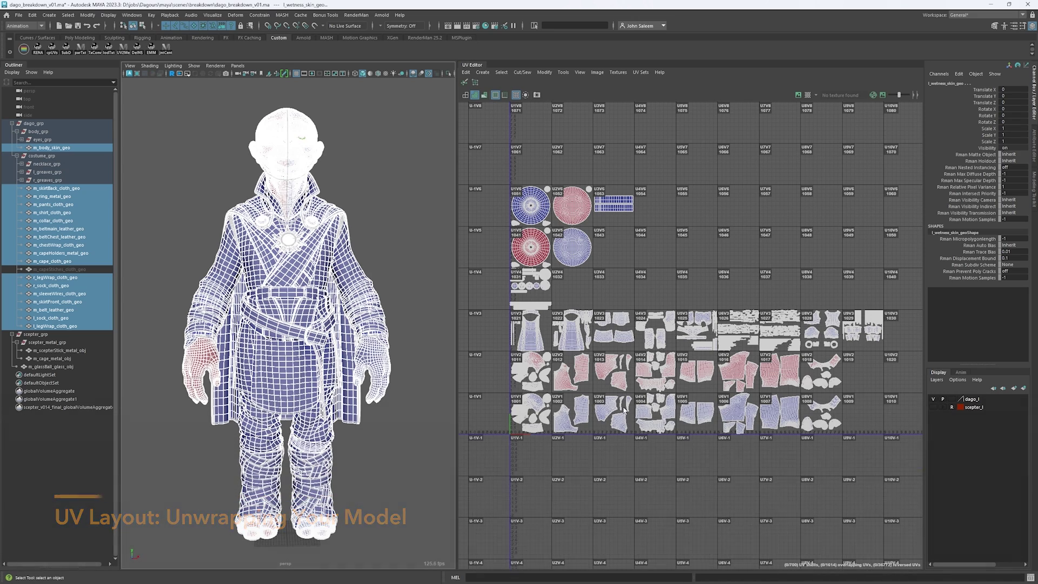
pyautogui.scroll(1, 659, 430)
pyautogui.scroll(1, 659, 430)
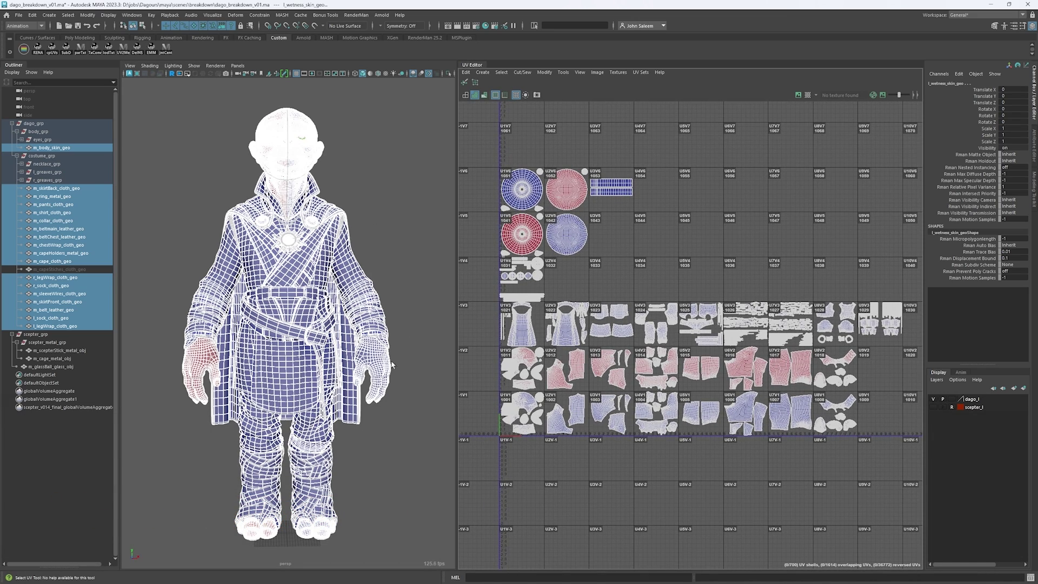
# - Select the body skin mesh alone and examine its UV shells against the model
pyautogui.click(390, 364)
pyautogui.scroll(2, 638, 383)
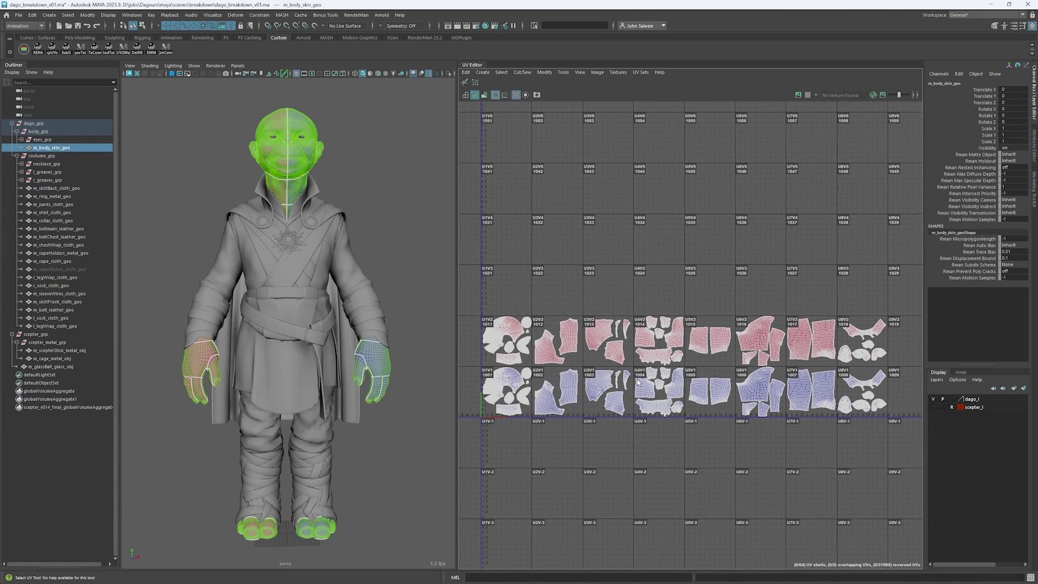
pyautogui.keyDown('alt'); pyautogui.moveTo(627, 371); pyautogui.dragTo(631, 357, button='middle'); pyautogui.keyUp('alt')
pyautogui.scroll(2, 700, 352)
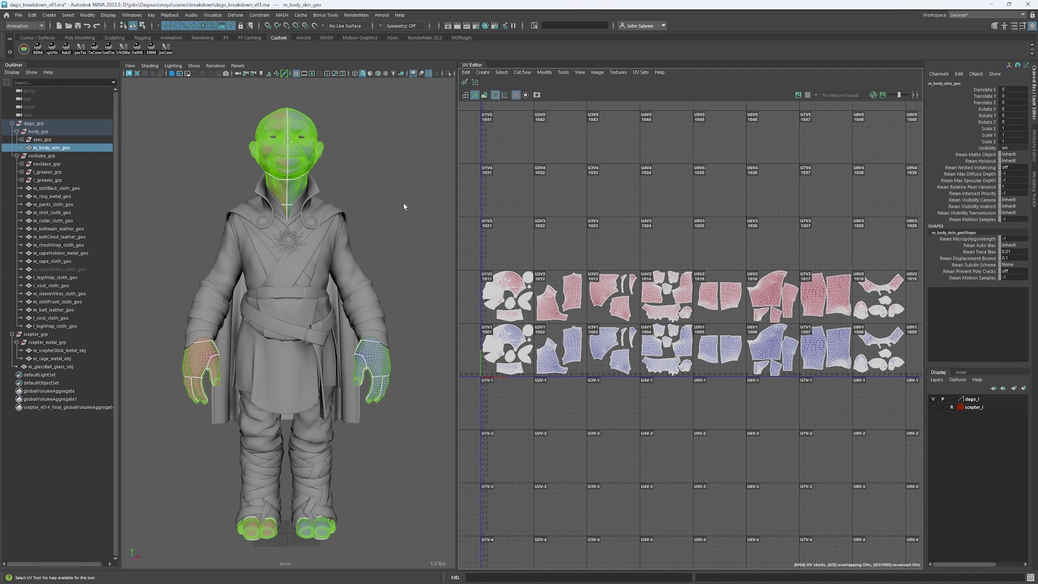
pyautogui.keyDown('alt'); pyautogui.moveTo(548, 314); pyautogui.dragTo(541, 327, button='middle'); pyautogui.keyUp('alt')
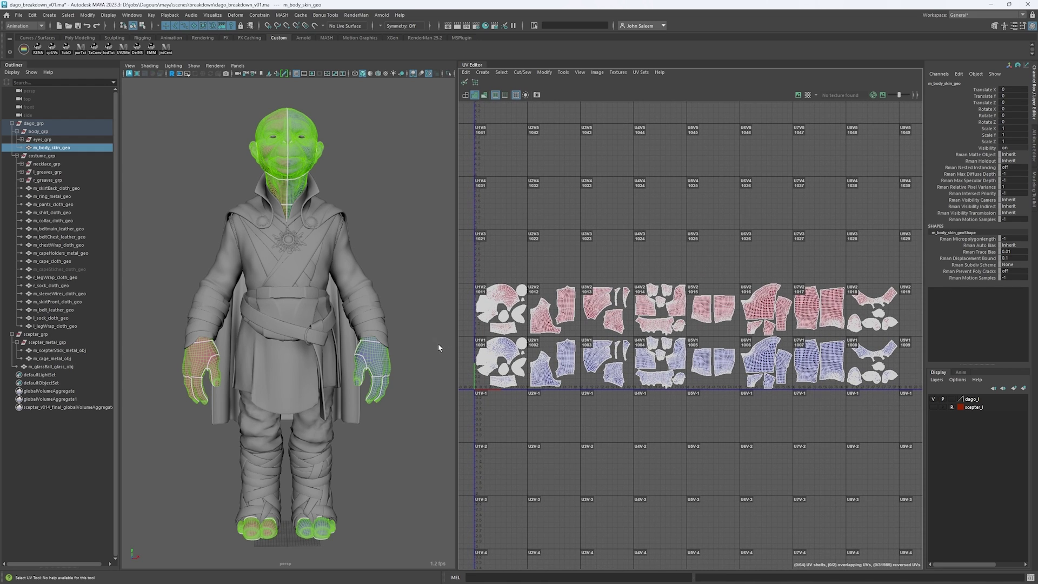
pyautogui.keyDown('alt'); pyautogui.moveTo(412, 345); pyautogui.dragTo(413, 345); pyautogui.keyUp('alt')
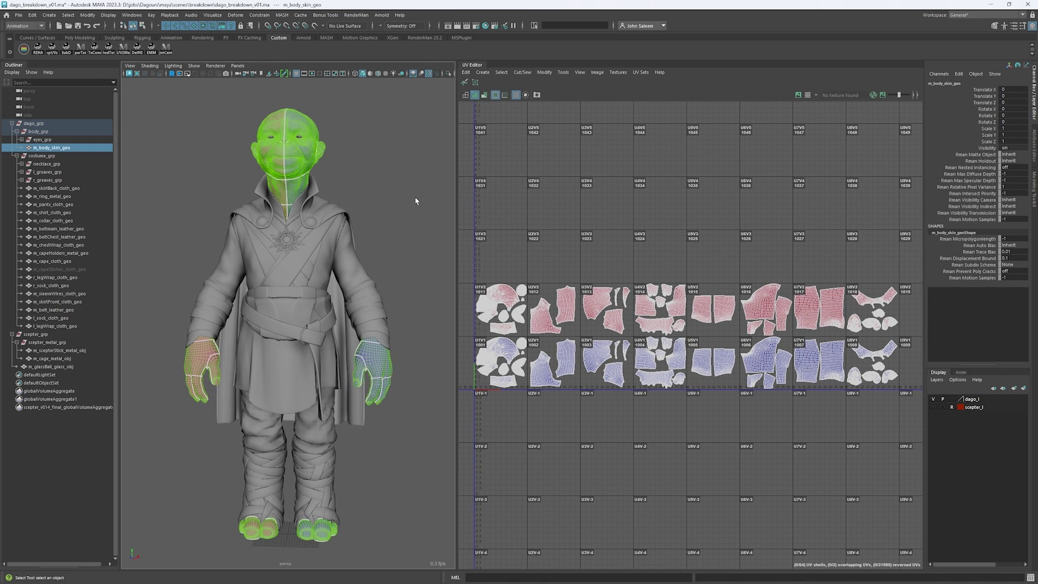
pyautogui.keyDown('alt'); pyautogui.moveTo(410, 275); pyautogui.dragTo(402, 271); pyautogui.keyUp('alt')
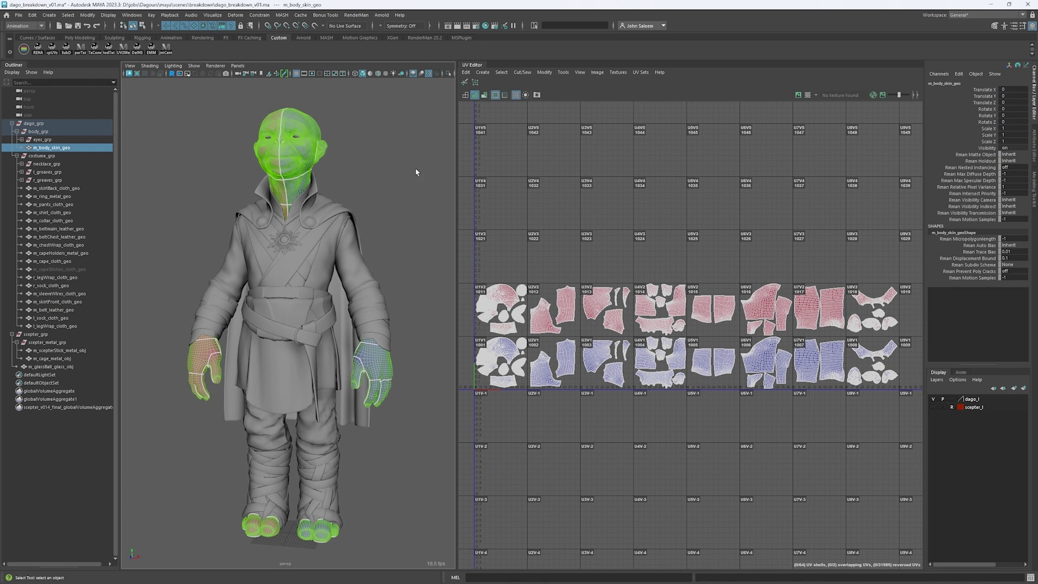
# - Select the entire character again and examine how the body, costume and eye shells are distributed over the UV tiles
pyautogui.moveTo(384, 151); pyautogui.dragTo(124, 558)
pyautogui.keyDown('alt'); pyautogui.moveTo(572, 282); pyautogui.dragTo(572, 337, button='middle'); pyautogui.keyUp('alt')
pyautogui.scroll(-2, 572, 337)
pyautogui.keyDown('alt'); pyautogui.moveTo(499, 329); pyautogui.dragTo(622, 370, button='middle'); pyautogui.keyUp('alt')
pyautogui.keyDown('alt'); pyautogui.moveTo(622, 370); pyautogui.dragTo(772, 371, button='right'); pyautogui.keyUp('alt')
pyautogui.keyDown('alt'); pyautogui.moveTo(772, 370); pyautogui.dragTo(586, 357, button='middle'); pyautogui.keyUp('alt')
pyautogui.keyDown('alt'); pyautogui.moveTo(779, 305); pyautogui.dragTo(602, 315, button='middle'); pyautogui.keyUp('alt')
pyautogui.keyDown('alt'); pyautogui.moveTo(602, 314); pyautogui.dragTo(593, 287, button='right'); pyautogui.keyUp('alt')
pyautogui.keyDown('alt'); pyautogui.moveTo(694, 355); pyautogui.dragTo(614, 344, button='right'); pyautogui.keyUp('alt')
pyautogui.keyDown('alt'); pyautogui.moveTo(614, 344); pyautogui.dragTo(659, 354, button='middle'); pyautogui.keyUp('alt')
pyautogui.keyDown('alt'); pyautogui.moveTo(659, 354); pyautogui.dragTo(622, 344, button='right'); pyautogui.keyUp('alt')
pyautogui.moveTo(622, 344)
pyautogui.keyDown('alt'); pyautogui.mouseDown(button='middle')
pyautogui.moveTo(646, 345)
pyautogui.moveTo(626, 336)
pyautogui.mouseUp(button='middle'); pyautogui.keyUp('alt')
pyautogui.keyDown('alt'); pyautogui.moveTo(626, 336); pyautogui.dragTo(581, 320, button='right'); pyautogui.keyUp('alt')
# - Review the scene hierarchy by selecting dago_grp, body_grp, costume_grp, necklace_grp and eyes_grp, and expand the eyes group
pyautogui.click(189, 165)
pyautogui.click(67, 124)
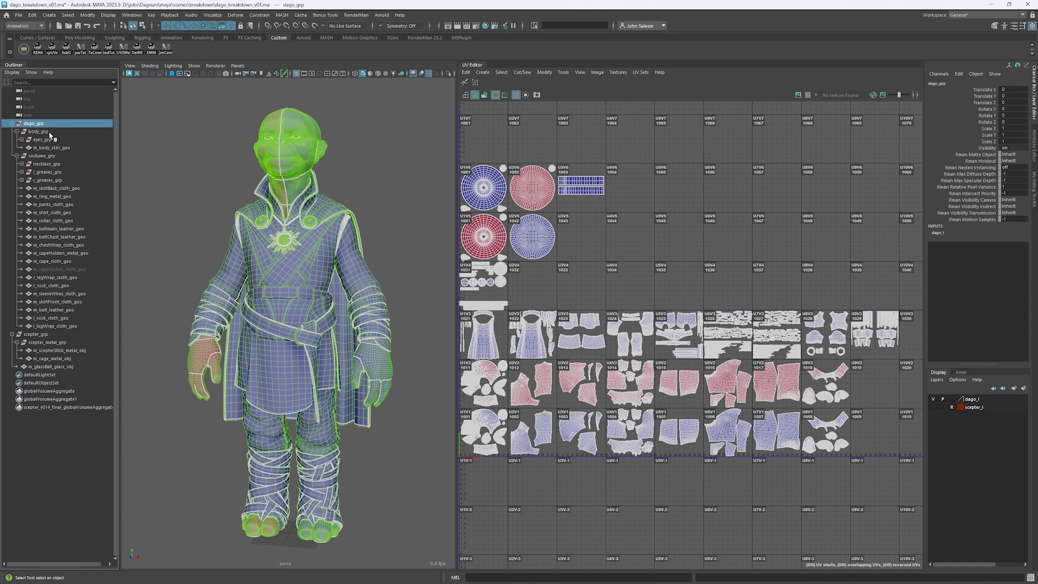
pyautogui.click(50, 133)
pyautogui.click(57, 157)
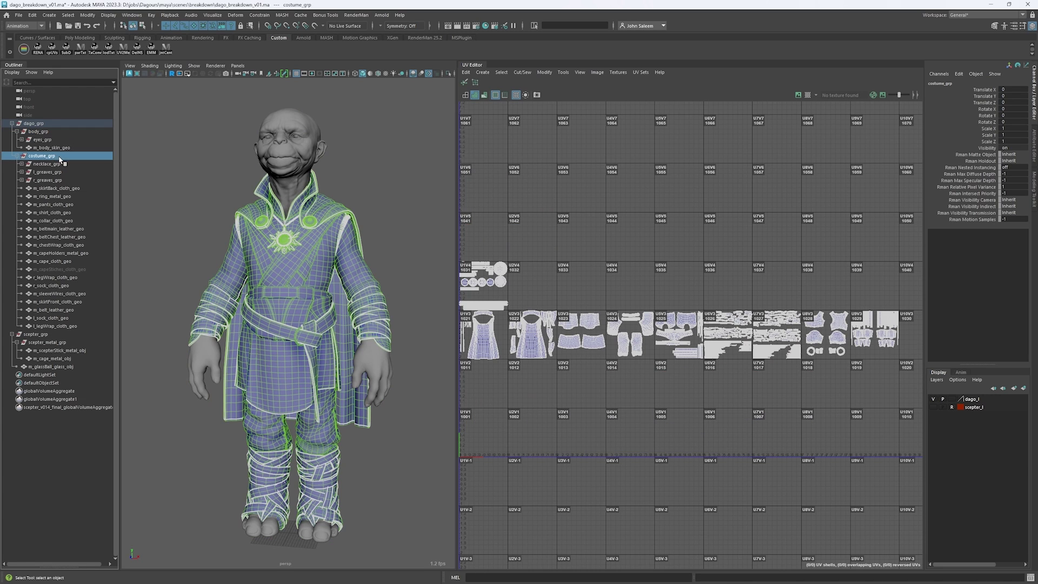
pyautogui.press('Down')
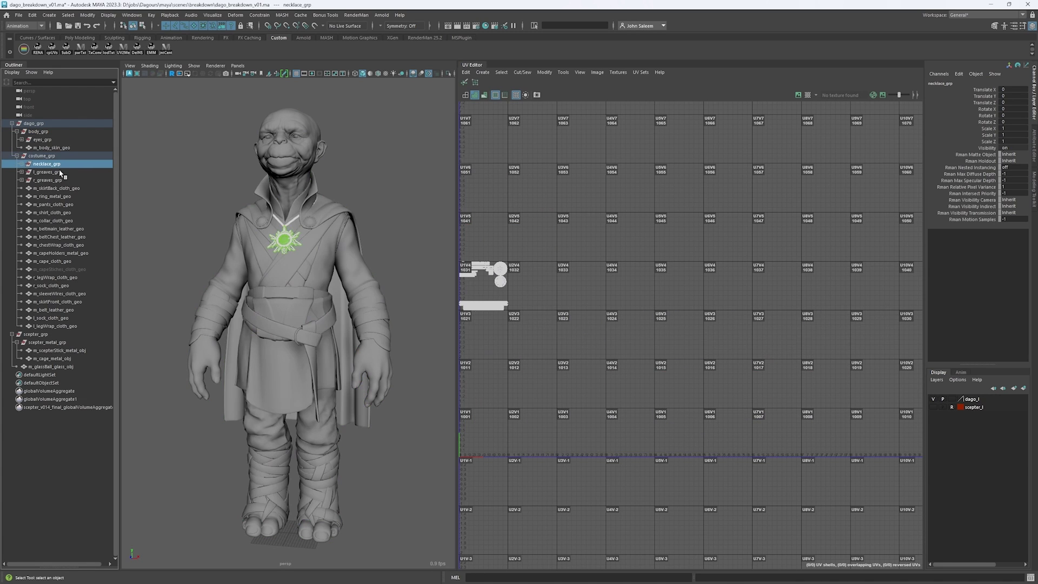
pyautogui.press('Right')
pyautogui.press('Right')
pyautogui.click(56, 140)
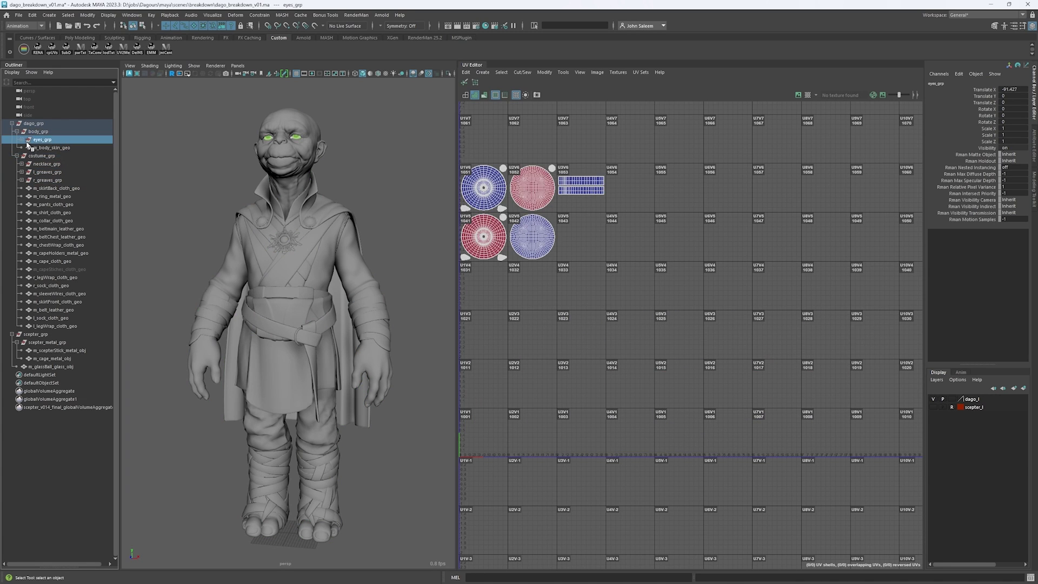
pyautogui.click(22, 139)
pyautogui.click(58, 156)
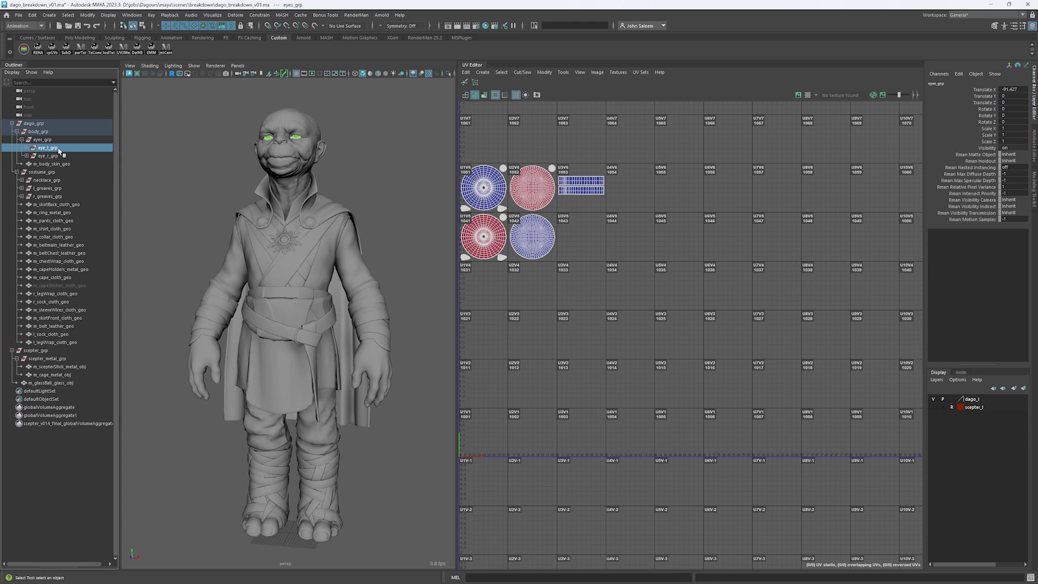
pyautogui.click(163, 253)
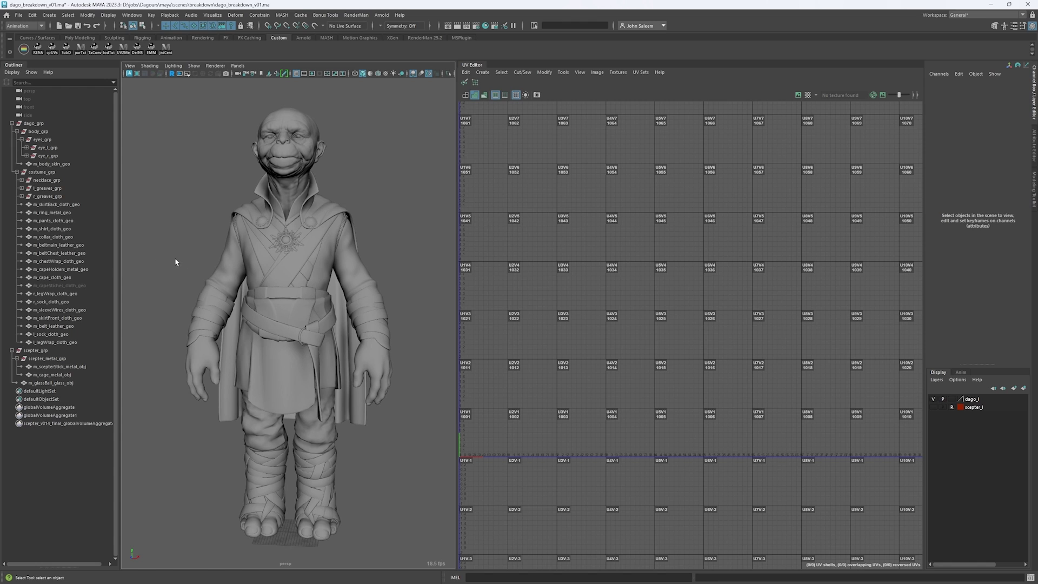
# - Export the dago_grp selection as an Alembic cache for the current frame only
pyautogui.keyDown('alt'); pyautogui.moveTo(175, 262); pyautogui.dragTo(184, 257); pyautogui.keyUp('alt')
pyautogui.click(66, 133)
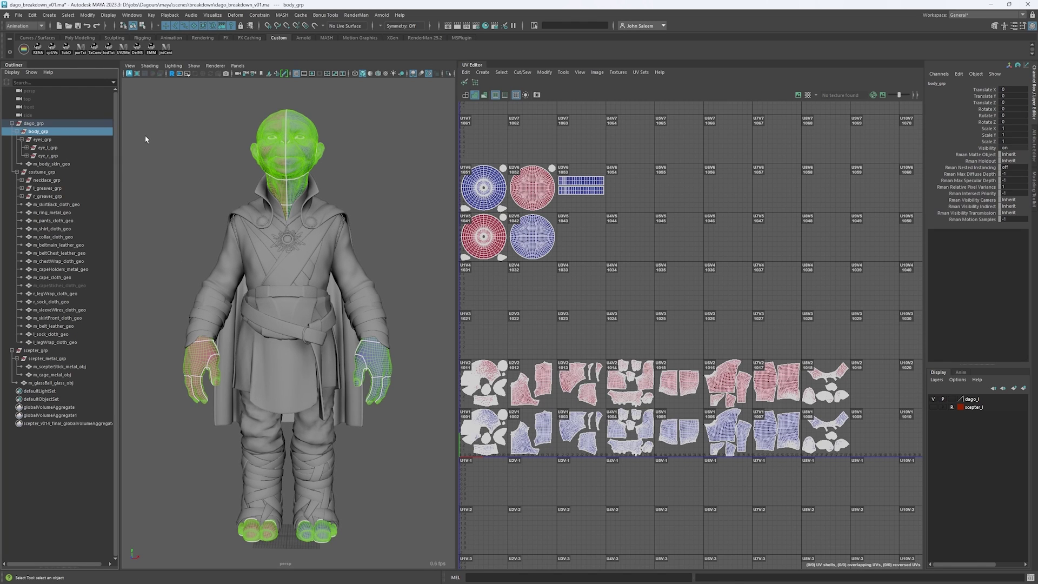
pyautogui.click(385, 113)
pyautogui.click(301, 15)
pyautogui.moveTo(330, 45)
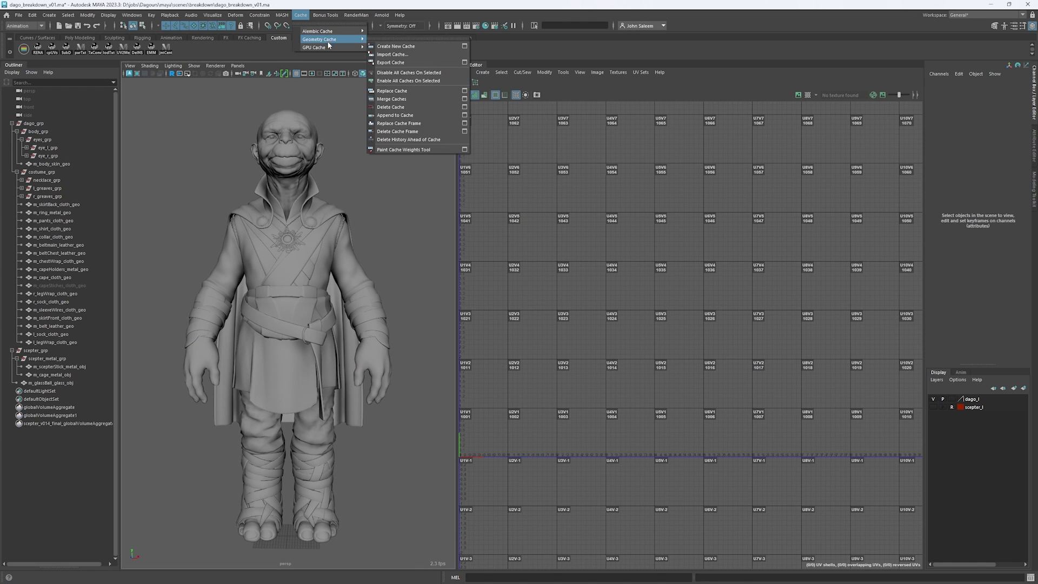
pyautogui.moveTo(365, 33)
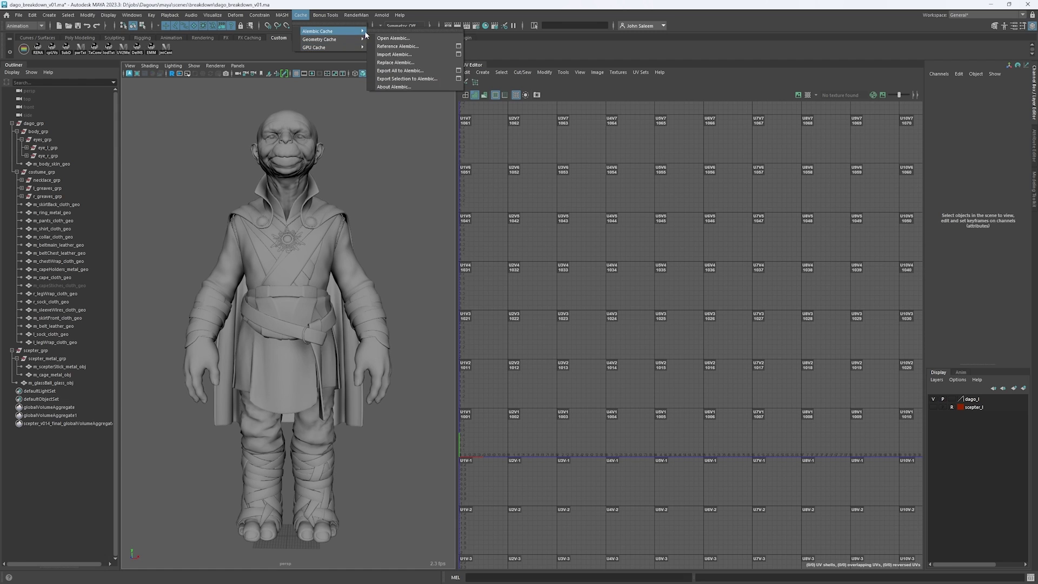
pyautogui.click(458, 79)
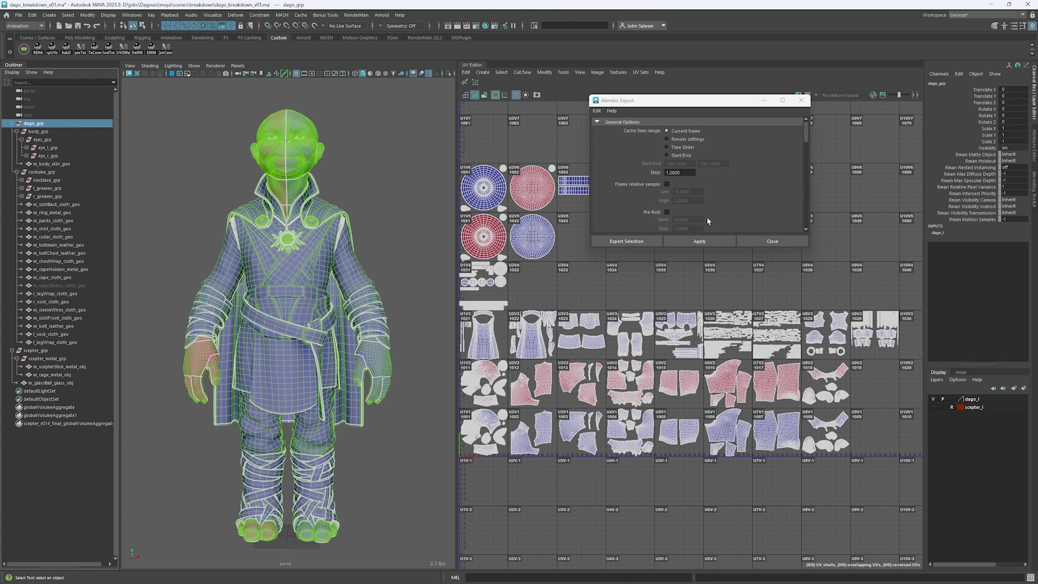
pyautogui.click(644, 239)
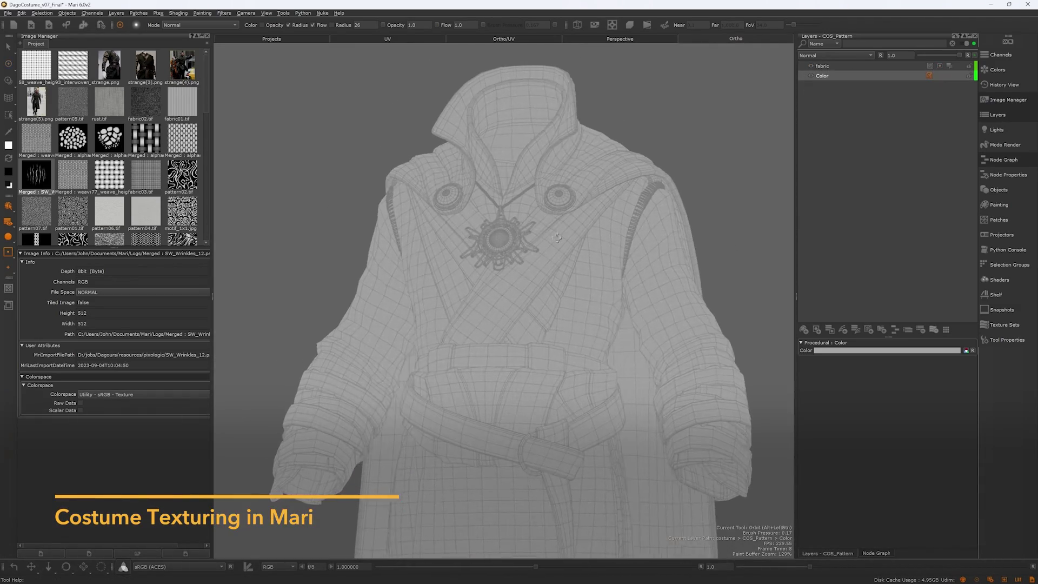
# - In Mari, add a Tiled procedural layer above the fabric layer and assign motif_1x1.jpg as its tile image
pyautogui.click(821, 66)
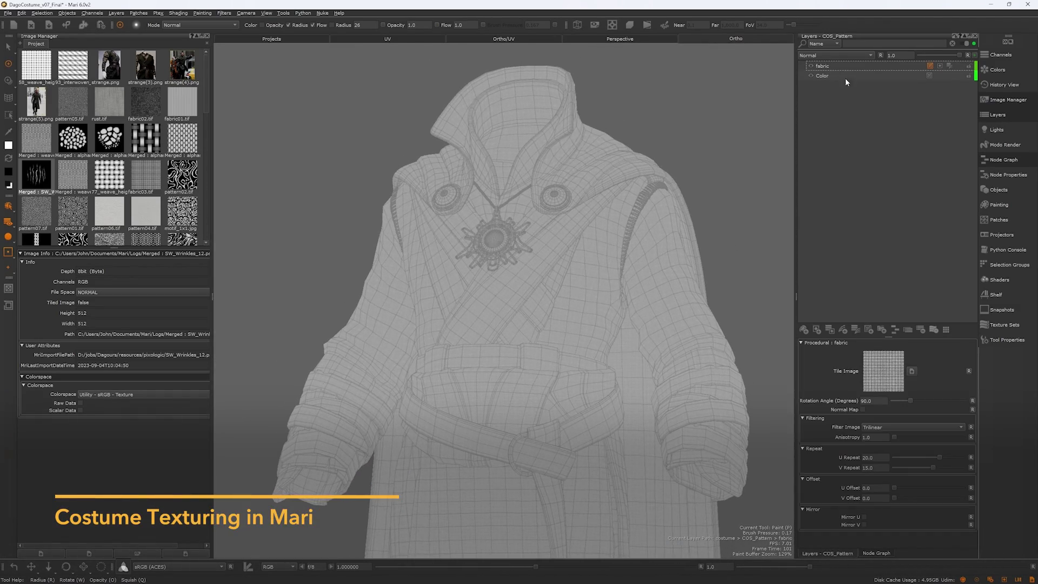
pyautogui.press('Tab')
pyautogui.write('Tiled')
pyautogui.press('Return')
pyautogui.moveTo(182, 212); pyautogui.dragTo(871, 380)
# - Set the floral motif layer's U Repeat and V Repeat to 6
pyautogui.moveTo(903, 459); pyautogui.dragTo(910, 457)
pyautogui.press('Tab')
pyautogui.write('5')
pyautogui.press('Return')
pyautogui.keyDown('alt'); pyautogui.moveTo(508, 281); pyautogui.dragTo(573, 281); pyautogui.keyUp('alt')
pyautogui.keyDown('alt'); pyautogui.moveTo(541, 282); pyautogui.dragTo(584, 281, button='right'); pyautogui.keyUp('alt')
pyautogui.keyDown('alt'); pyautogui.moveTo(562, 282); pyautogui.dragTo(508, 281); pyautogui.keyUp('alt')
pyautogui.write('6')
pyautogui.press('Tab')
pyautogui.write('6')
pyautogui.press('Return')
pyautogui.keyDown('alt'); pyautogui.moveTo(584, 281); pyautogui.dragTo(519, 281, button='right'); pyautogui.keyUp('alt')
pyautogui.keyDown('alt'); pyautogui.moveTo(508, 281); pyautogui.dragTo(584, 281); pyautogui.keyUp('alt')
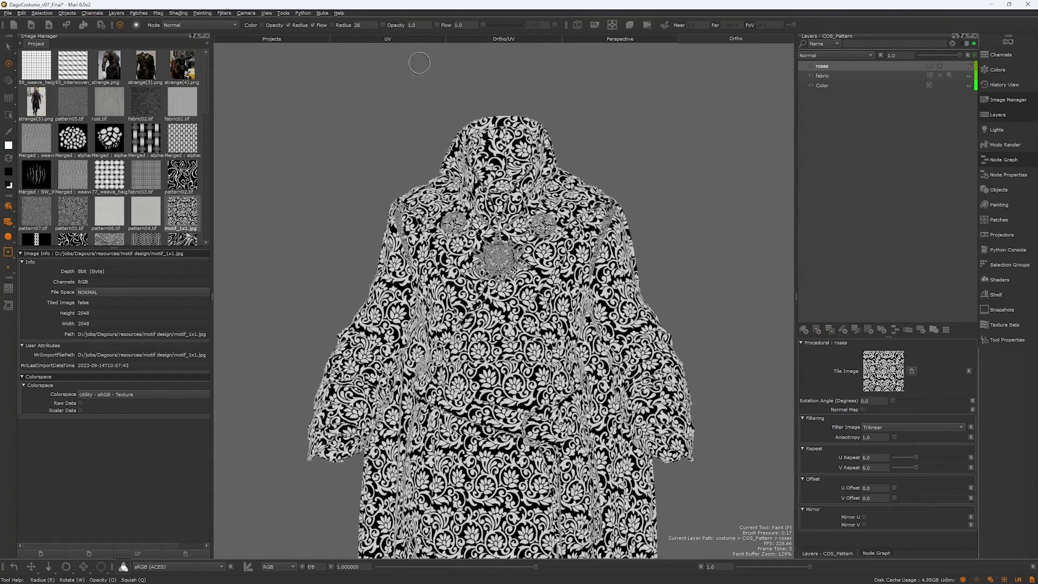
# - Select the shirt and skirt cloth, invert the selection and fill it to remove the roses pattern from all other parts
pyautogui.press('s')
pyautogui.keyDown('alt'); pyautogui.moveTo(540, 303); pyautogui.dragTo(486, 260); pyautogui.keyUp('alt')
pyautogui.keyDown('alt'); pyautogui.moveTo(487, 260); pyautogui.dragTo(454, 260, button='right'); pyautogui.keyUp('alt')
pyautogui.click(556, 228)
pyautogui.keyDown('shift'); pyautogui.click(467, 407); pyautogui.keyUp('shift')
pyautogui.keyDown('alt'); pyautogui.moveTo(467, 407); pyautogui.dragTo(486, 378); pyautogui.keyUp('alt')
pyautogui.hotkey('ctrl', 'i')
pyautogui.rightClick(538, 162)
pyautogui.moveTo(622, 272)
pyautogui.click(679, 273)
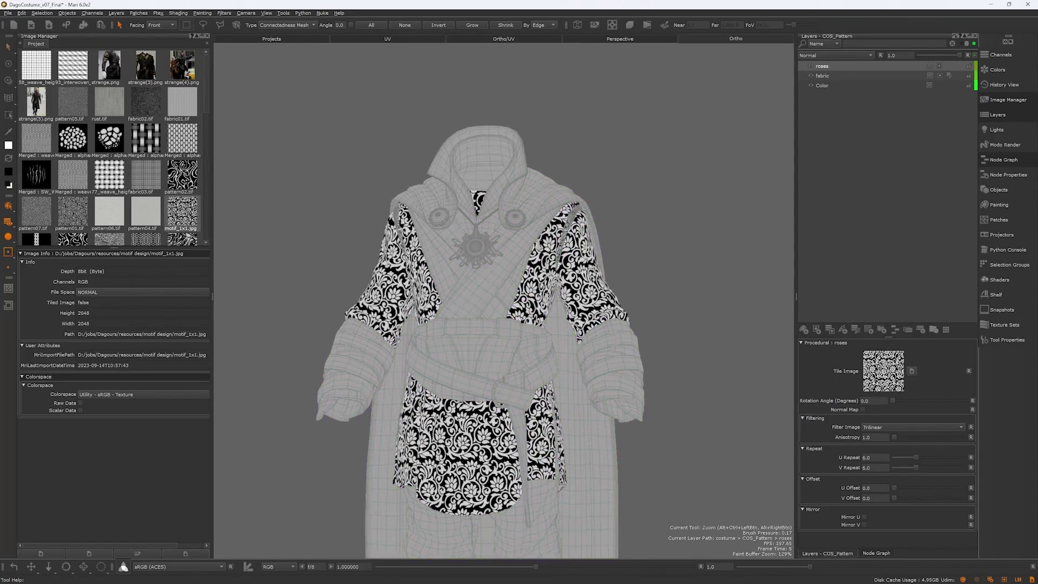
# - Set the roses layer's blend mode to Overlay and check the pattern on the costume
pyautogui.keyDown('alt'); pyautogui.moveTo(665, 273); pyautogui.dragTo(681, 273, button='right'); pyautogui.keyUp('alt')
pyautogui.keyDown('alt'); pyautogui.moveTo(681, 273); pyautogui.dragTo(700, 214, button='middle'); pyautogui.keyUp('alt')
pyautogui.keyDown('alt'); pyautogui.moveTo(700, 213); pyautogui.dragTo(611, 211); pyautogui.keyUp('alt')
pyautogui.click(858, 56)
pyautogui.moveTo(864, 94)
pyautogui.click(898, 117)
pyautogui.keyDown('alt'); pyautogui.moveTo(532, 203); pyautogui.dragTo(719, 208, button='right'); pyautogui.keyUp('alt')
pyautogui.write('0.5')
pyautogui.press('Return')
pyautogui.keyDown('alt'); pyautogui.moveTo(719, 162); pyautogui.dragTo(649, 162, button='right'); pyautogui.keyUp('alt')
pyautogui.keyDown('alt'); pyautogui.moveTo(649, 162); pyautogui.dragTo(771, 118); pyautogui.keyUp('alt')
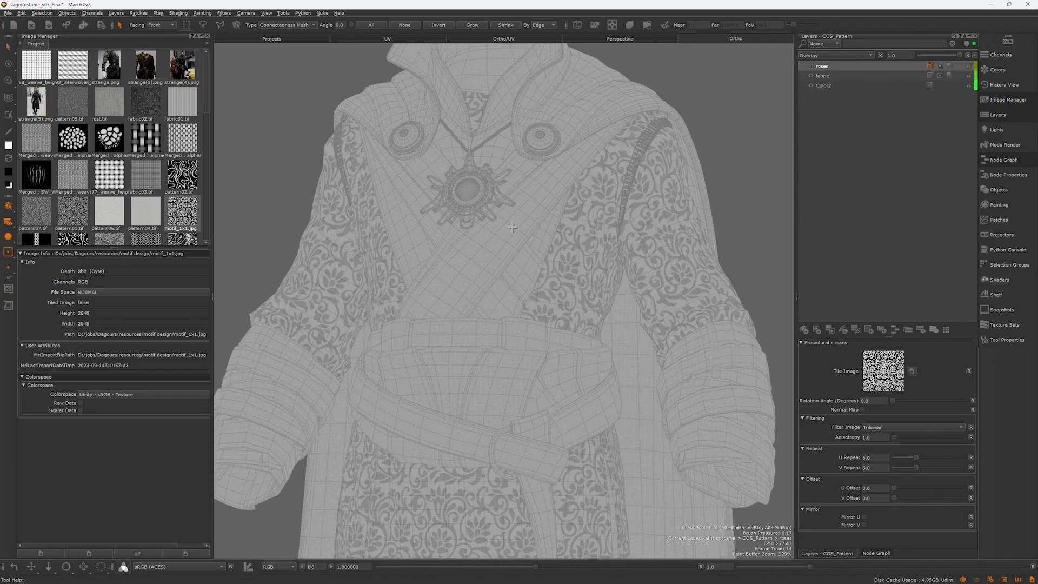
# - Add a Tiled procedural layer above the roses layer and assign pattern02.tif as its tile image
pyautogui.keyDown('alt'); pyautogui.moveTo(771, 163); pyautogui.dragTo(746, 179, button='right'); pyautogui.keyUp('alt')
pyautogui.press('Tab')
pyautogui.write('tile')
pyautogui.click(903, 179)
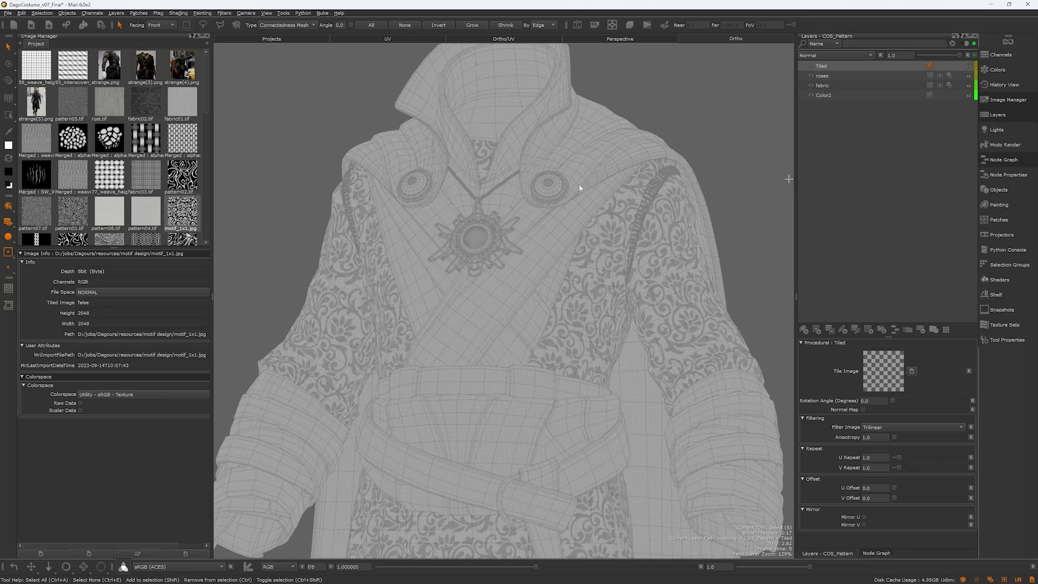
pyautogui.moveTo(185, 185); pyautogui.dragTo(883, 371)
# - Set the swirl pattern layer's U Repeat and V Repeat to 6
pyautogui.moveTo(899, 458); pyautogui.dragTo(919, 468)
pyautogui.doubleClick(885, 459)
pyautogui.write('6')
pyautogui.press('Return')
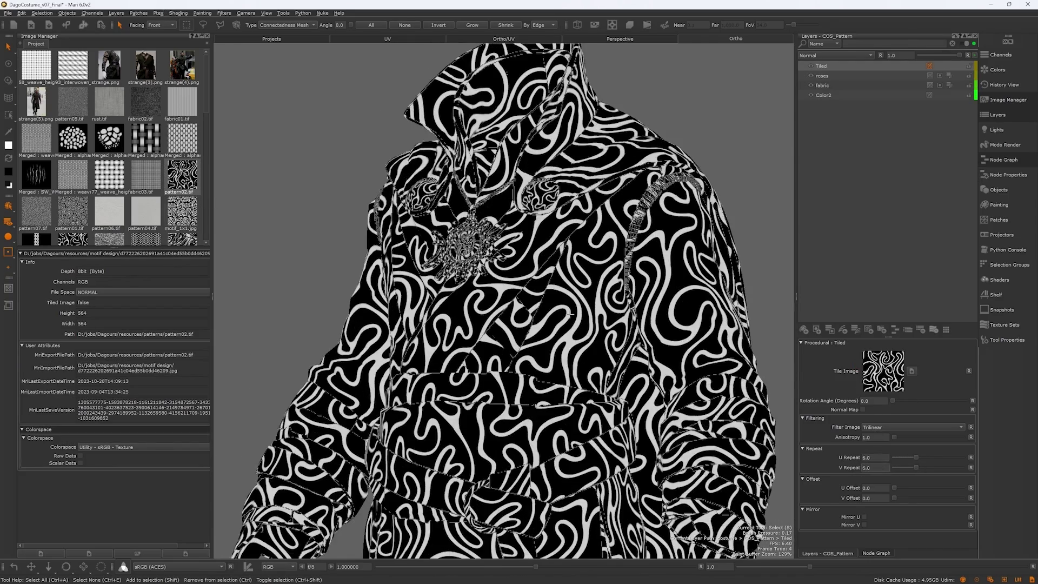
# - Add a mask to the swirl pattern's Tiled layer and show the costume side by side with its UV layout
pyautogui.keyDown('alt'); pyautogui.moveTo(379, 205); pyautogui.dragTo(334, 230); pyautogui.keyUp('alt')
pyautogui.click(207, 36)
pyautogui.keyDown('alt'); pyautogui.moveTo(379, 162); pyautogui.dragTo(443, 162); pyautogui.keyUp('alt')
pyautogui.keyDown('alt'); pyautogui.moveTo(508, 161); pyautogui.dragTo(470, 161, button='right'); pyautogui.keyUp('alt')
pyautogui.scroll(2, 368, 97)
pyautogui.click(373, 259)
pyautogui.click(816, 330)
pyautogui.click(405, 38)
# - Select the collar and chest cloth patches in the UV layout and fill the Tiled layer's mask there with black
pyautogui.press('x')
pyautogui.keyDown('alt'); pyautogui.moveTo(625, 270); pyautogui.dragTo(641, 284, button='right'); pyautogui.keyUp('alt')
pyautogui.keyDown('alt'); pyautogui.moveTo(640, 284); pyautogui.dragTo(628, 282, button='middle'); pyautogui.keyUp('alt')
pyautogui.click(628, 283)
pyautogui.rightClick(611, 282)
pyautogui.click(738, 396)
pyautogui.keyDown('alt'); pyautogui.moveTo(618, 229); pyautogui.dragTo(614, 250, button='right'); pyautogui.keyUp('alt')
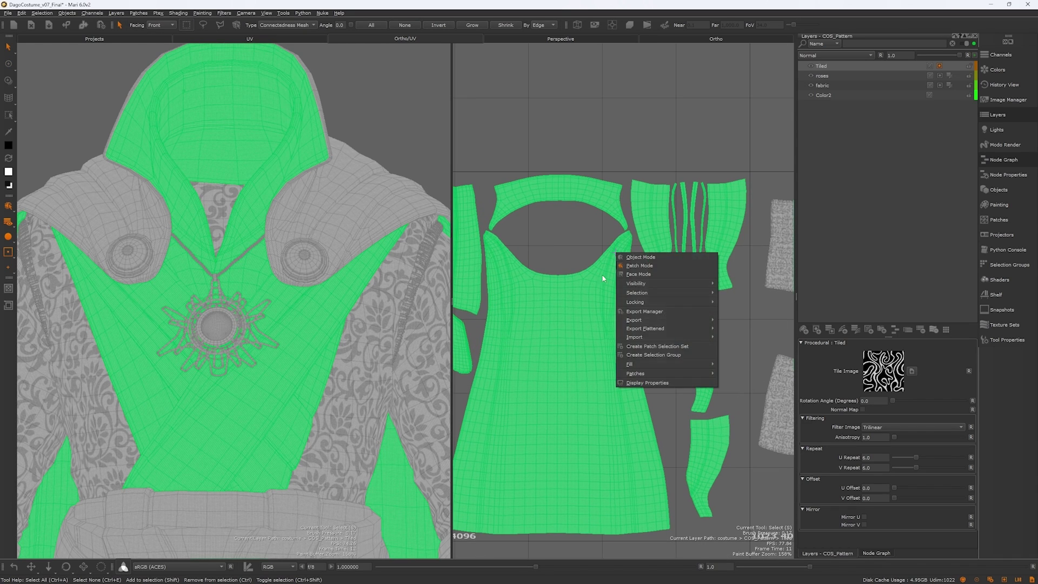
pyautogui.click(586, 287)
# - Paint a white diagonal stroke on the Tiled layer's mask across the chest wrap to reveal the swirl pattern
pyautogui.press('p')
pyautogui.press('k')
pyautogui.keyDown('alt'); pyautogui.moveTo(623, 222); pyautogui.dragTo(612, 268, button='middle'); pyautogui.keyUp('alt')
pyautogui.scroll(3, 611, 268)
pyautogui.press('x')
pyautogui.moveTo(337, 294); pyautogui.dragTo(195, 442)
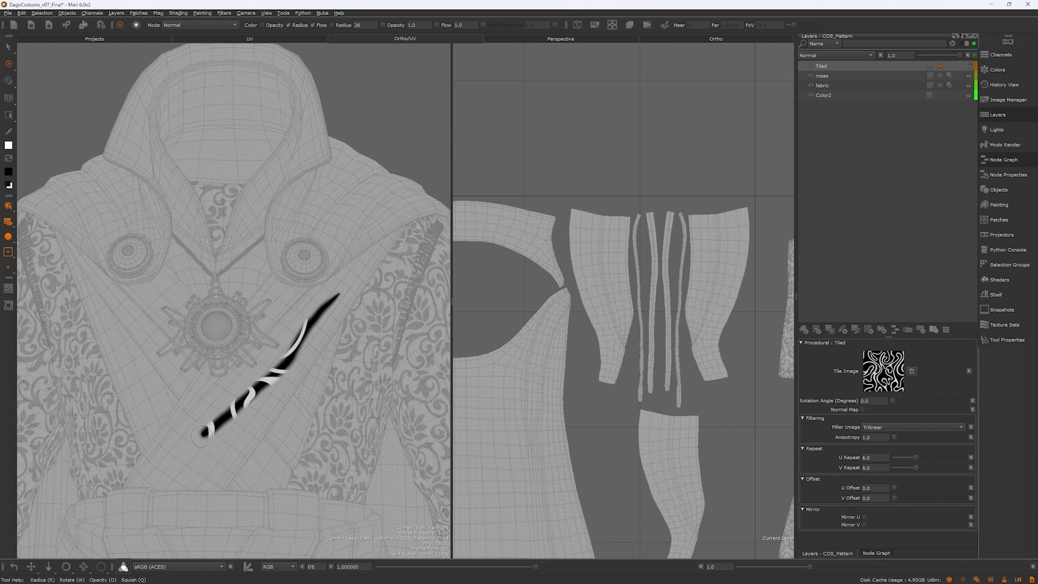
# - Paint the mask up to the edges of the chest wrap strip in the UV layout so the swirl pattern covers it
pyautogui.keyDown('alt'); pyautogui.moveTo(585, 368); pyautogui.dragTo(610, 306, button='right'); pyautogui.keyUp('alt')
pyautogui.keyDown('alt'); pyautogui.moveTo(610, 306); pyautogui.dragTo(647, 287); pyautogui.keyUp('alt')
pyautogui.keyDown('alt'); pyautogui.moveTo(646, 287); pyautogui.dragTo(667, 373, button='middle'); pyautogui.keyUp('alt')
pyautogui.keyDown('alt'); pyautogui.moveTo(668, 373); pyautogui.dragTo(676, 304, button='right'); pyautogui.keyUp('alt')
pyautogui.keyDown('alt'); pyautogui.moveTo(708, 287); pyautogui.dragTo(729, 292); pyautogui.keyUp('alt')
pyautogui.keyDown('alt'); pyautogui.moveTo(729, 292); pyautogui.dragTo(731, 301, button='right'); pyautogui.keyUp('alt')
pyautogui.moveTo(732, 302)
pyautogui.mouseDown()
pyautogui.moveTo(470, 392)
pyautogui.moveTo(725, 327)
pyautogui.mouseUp()
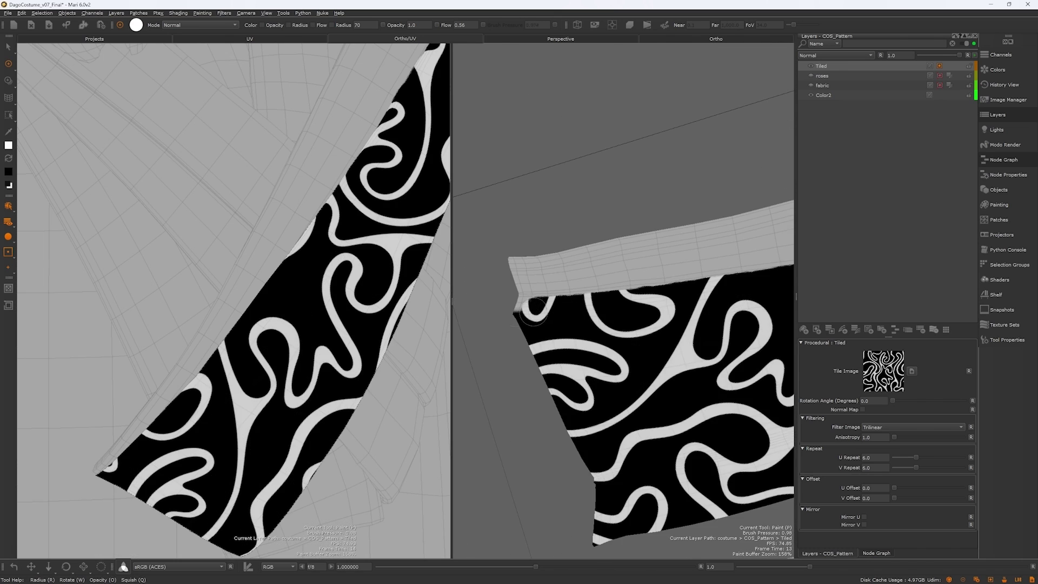
pyautogui.scroll(-2, 617, 328)
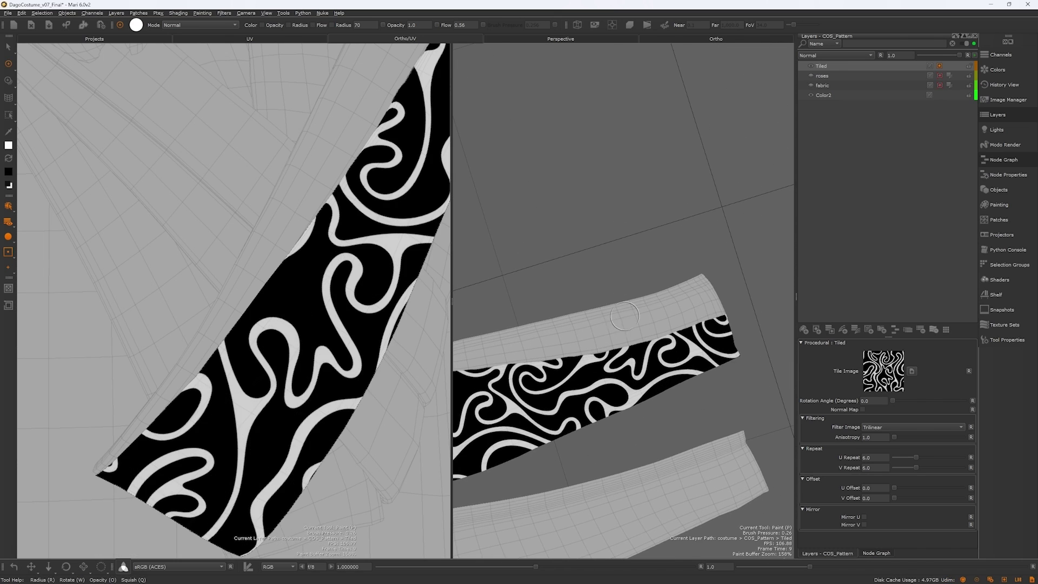
pyautogui.keyDown('alt'); pyautogui.moveTo(676, 351); pyautogui.dragTo(617, 327); pyautogui.keyUp('alt')
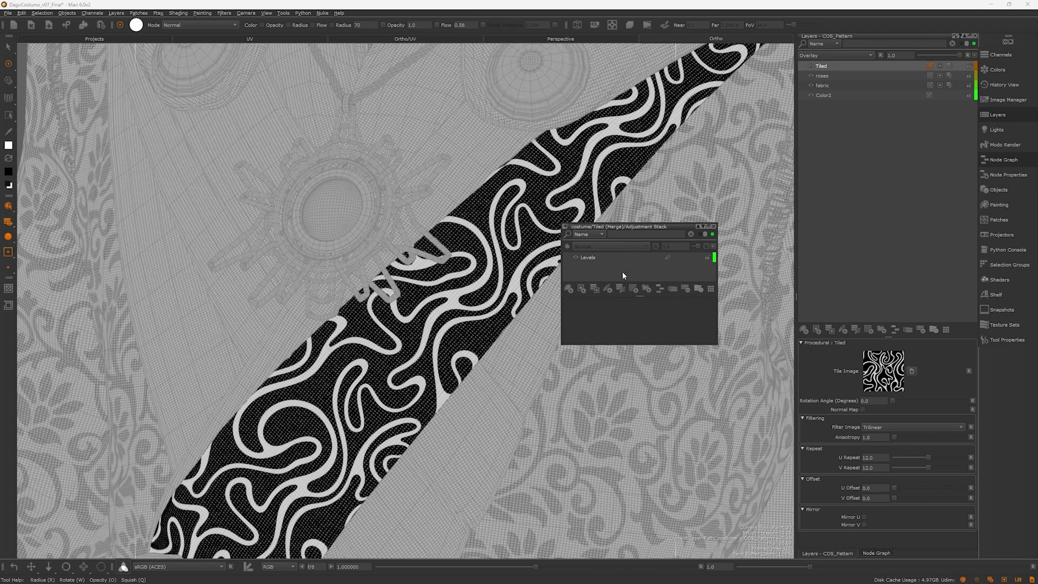
# - Select the Levels adjustment in the Tiled layer's adjustment stack
pyautogui.click(605, 258)
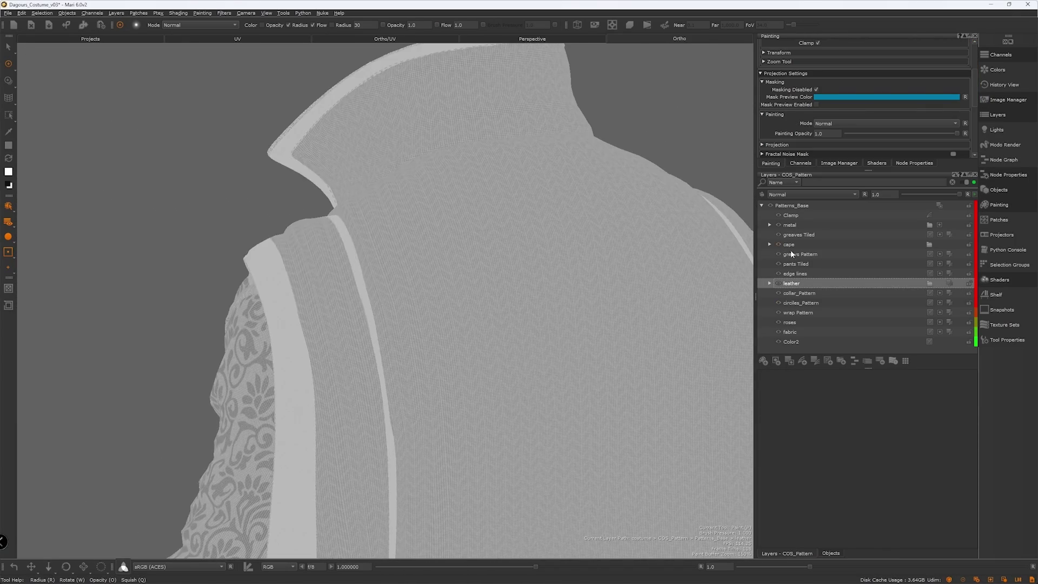
# - Expand the cape pattern group, and turn on the cape and chestWrap groups in the COS_COL channel
pyautogui.click(770, 244)
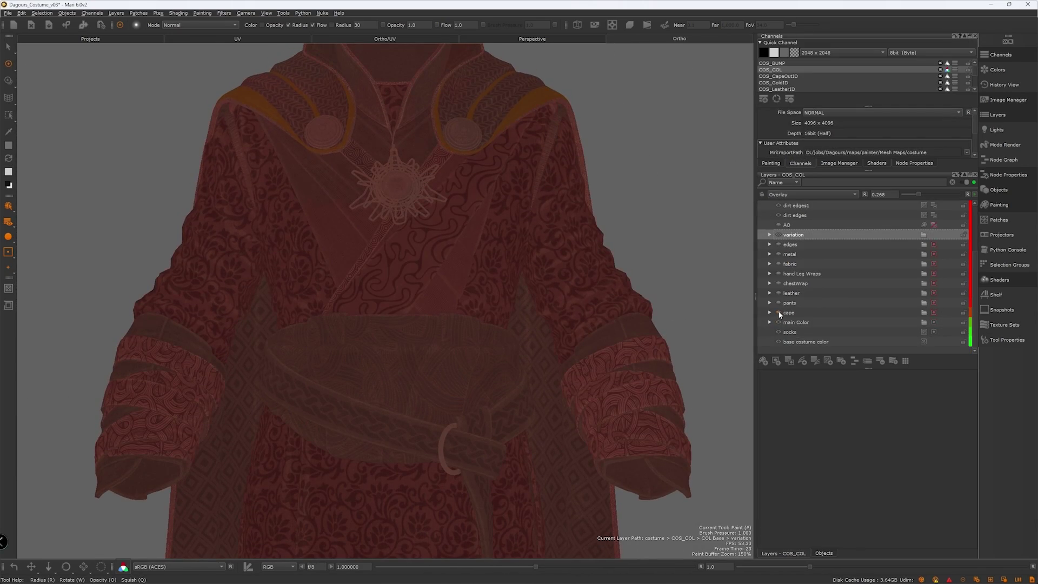
pyautogui.click(778, 312)
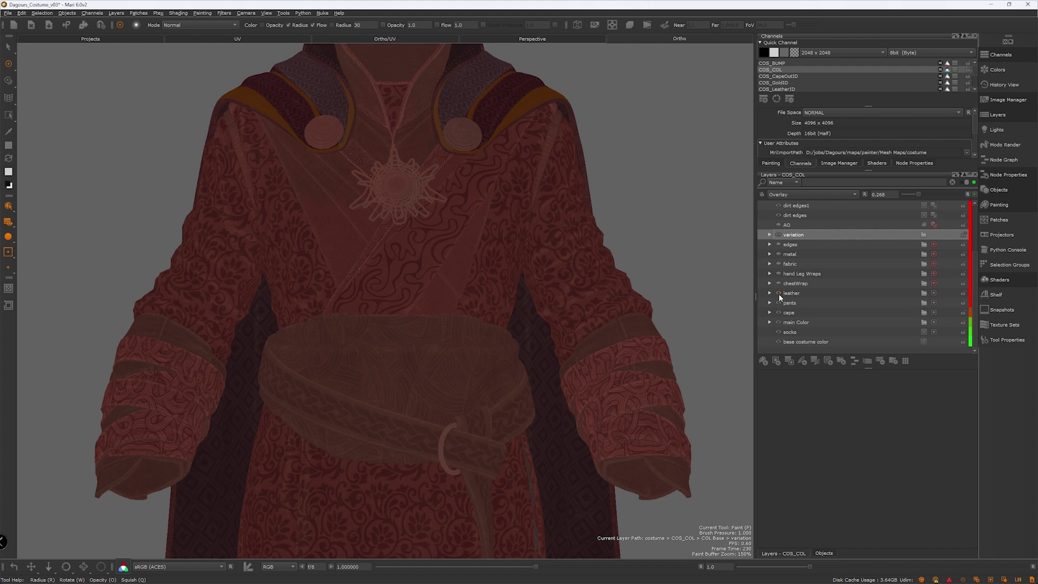
pyautogui.click(778, 283)
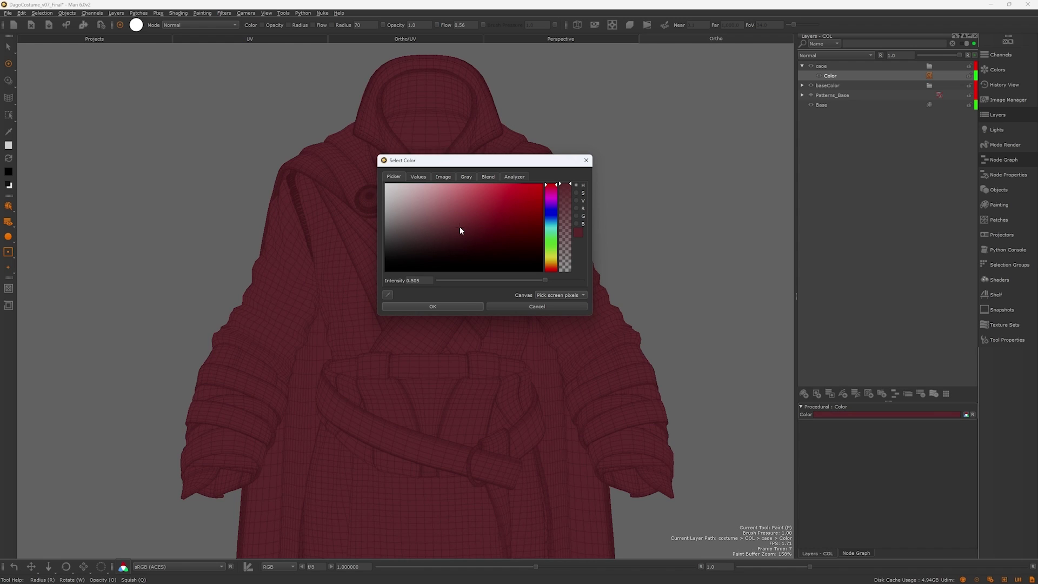
# - Shift the hue of the cape group's Color layer from crimson toward a warmer dark red
pyautogui.click(557, 269)
pyautogui.moveTo(557, 270); pyautogui.dragTo(560, 270)
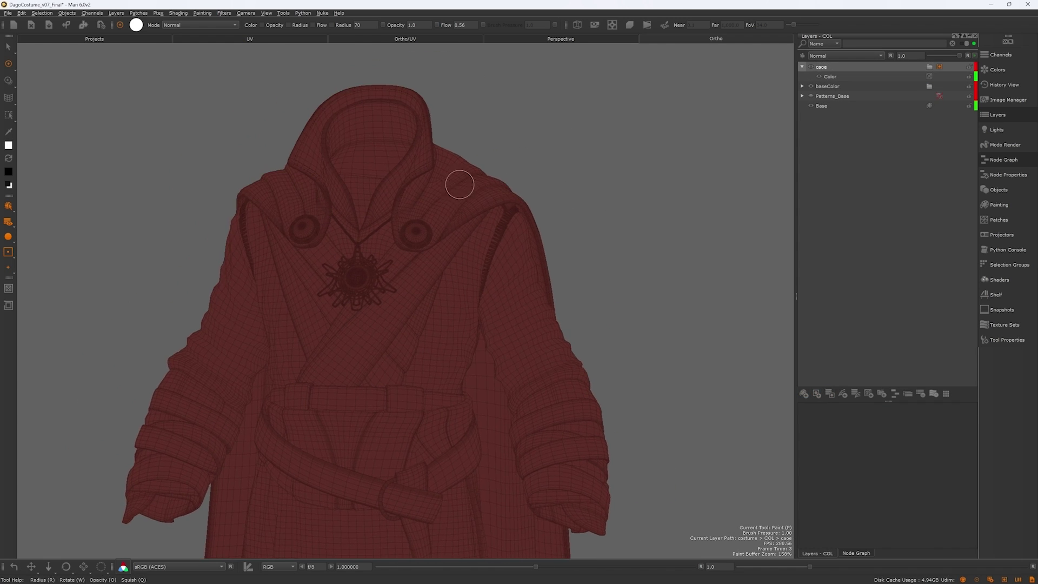
# - Select the cape's connected mesh and mask the cape group to it so its Color layer colours only the cape
pyautogui.press('s')
pyautogui.click(459, 180)
pyautogui.keyDown('alt'); pyautogui.moveTo(459, 181); pyautogui.dragTo(610, 176); pyautogui.keyUp('alt')
pyautogui.hotkey('ctrl', 'i')
pyautogui.rightClick(401, 141)
pyautogui.click(507, 255)
pyautogui.keyDown('alt'); pyautogui.moveTo(540, 232); pyautogui.dragTo(660, 227); pyautogui.keyUp('alt')
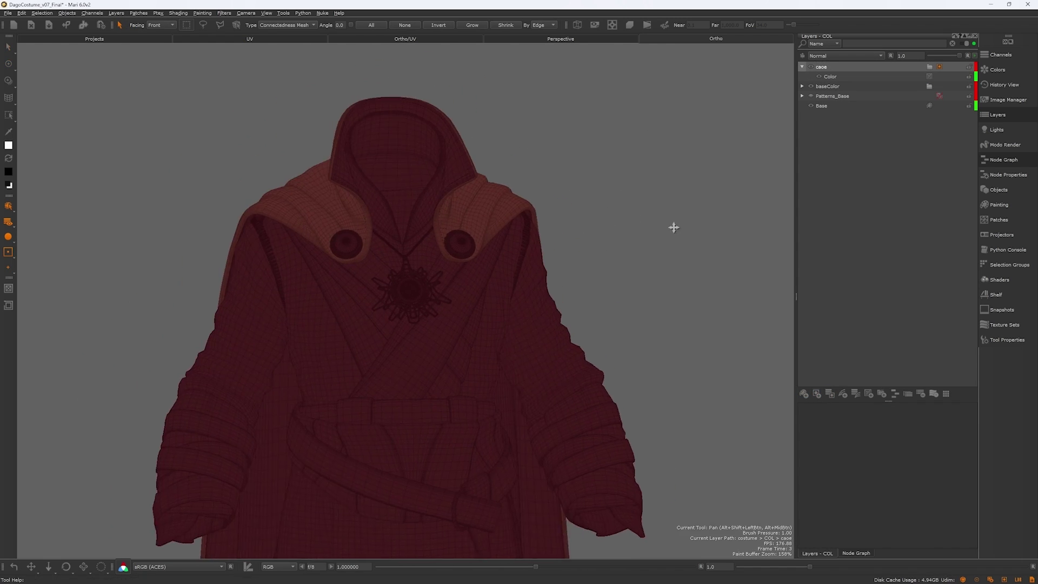
pyautogui.doubleClick(833, 76)
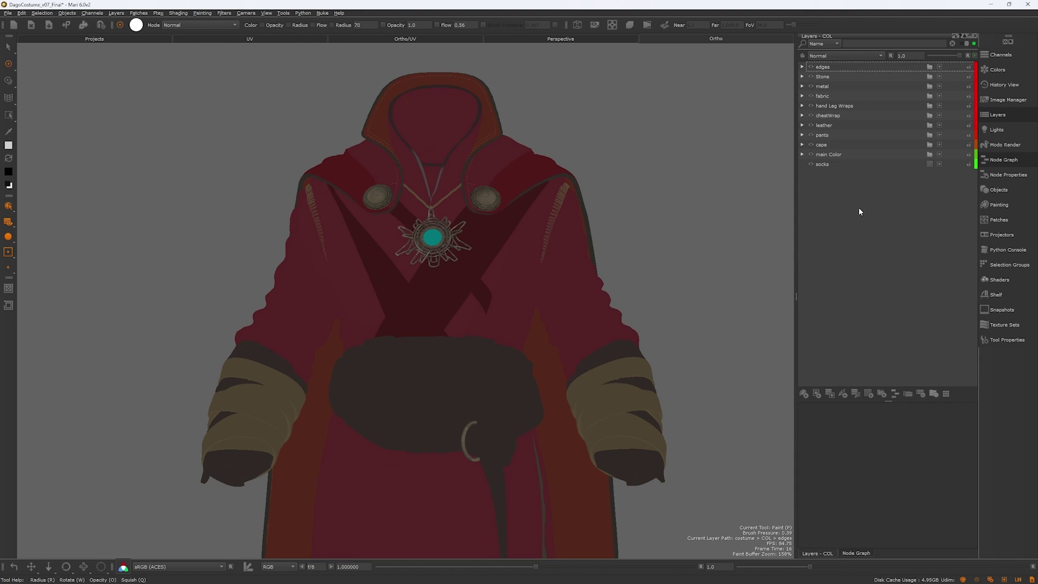
# - Add an ambient occlusion layer at the top of the COL layer stack and change its blending mode
pyautogui.press('Tab')
pyautogui.write('am')
pyautogui.press('Return')
pyautogui.scroll(2, 779, 103)
pyautogui.click(866, 55)
pyautogui.moveTo(838, 81)
pyautogui.click(898, 90)
pyautogui.rightClick(835, 67)
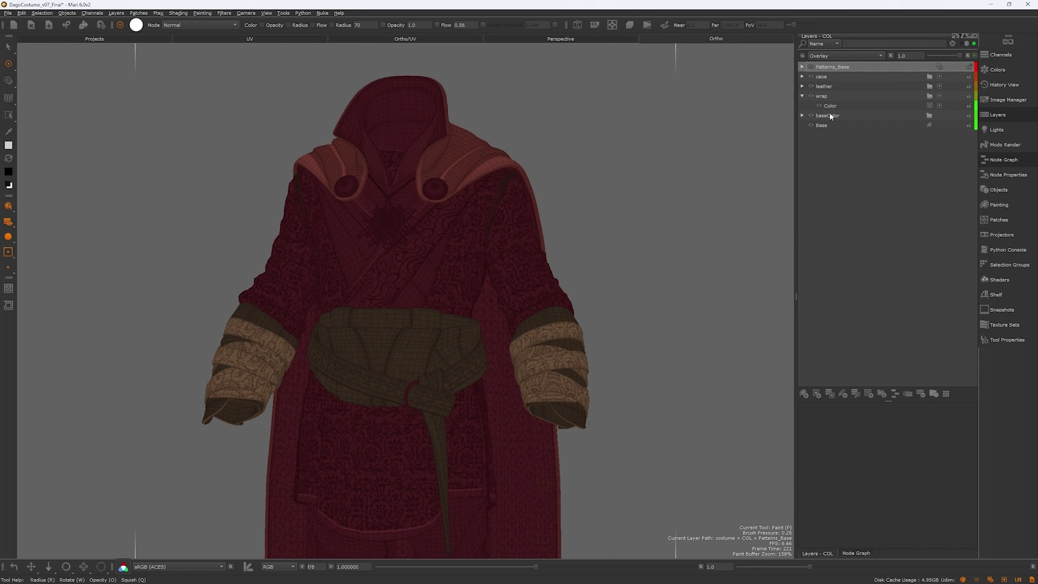
# - Turn on the Patterns COL layer in the COS_COL channel and inspect the costume from several sides
pyautogui.click(831, 107)
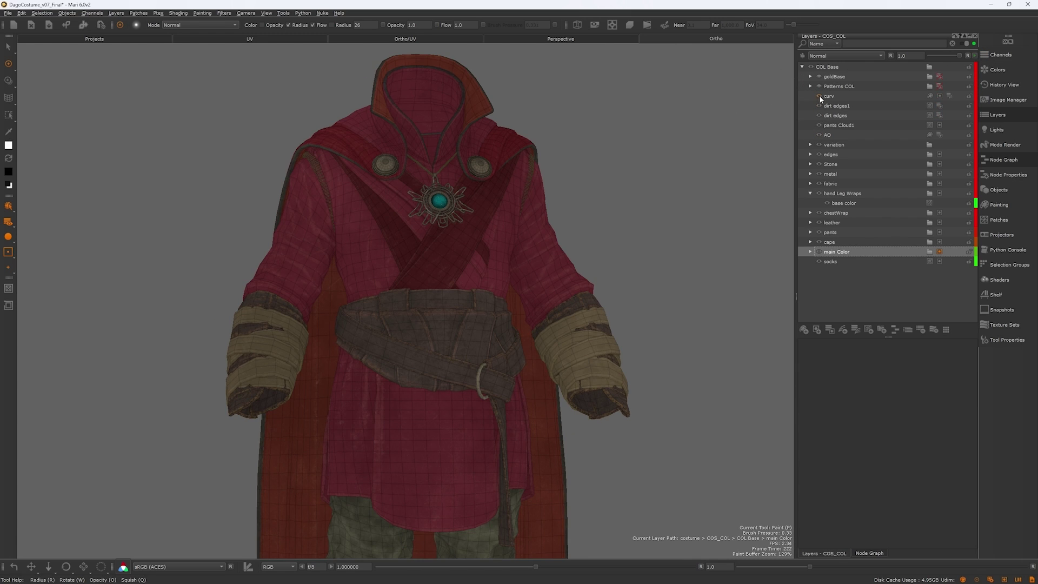
pyautogui.click(819, 86)
pyautogui.click(811, 86)
pyautogui.click(811, 86)
pyautogui.keyDown('alt'); pyautogui.moveTo(568, 243); pyautogui.dragTo(232, 254); pyautogui.keyUp('alt')
pyautogui.keyDown('alt'); pyautogui.moveTo(557, 255); pyautogui.dragTo(354, 249); pyautogui.keyUp('alt')
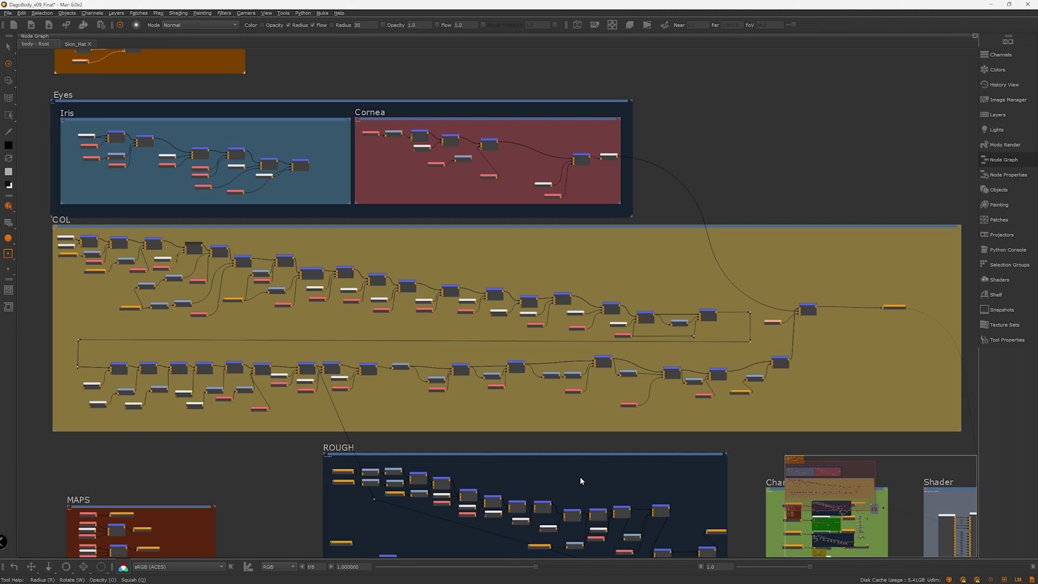
# - Move the MAPS backdrop in the body node graph up level with the ROUGH backdrop
pyautogui.scroll(2, 576, 470)
pyautogui.moveTo(549, 485); pyautogui.dragTo(531, 386, button='middle')
pyautogui.moveTo(492, 531); pyautogui.dragTo(513, 454, button='middle')
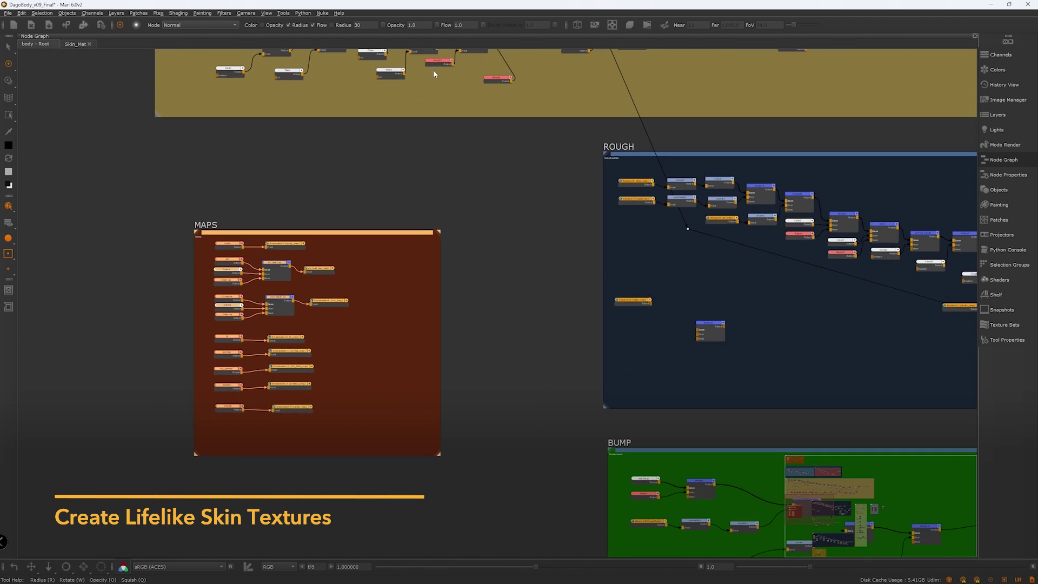
pyautogui.click(420, 280)
pyautogui.scroll(3, 416, 277)
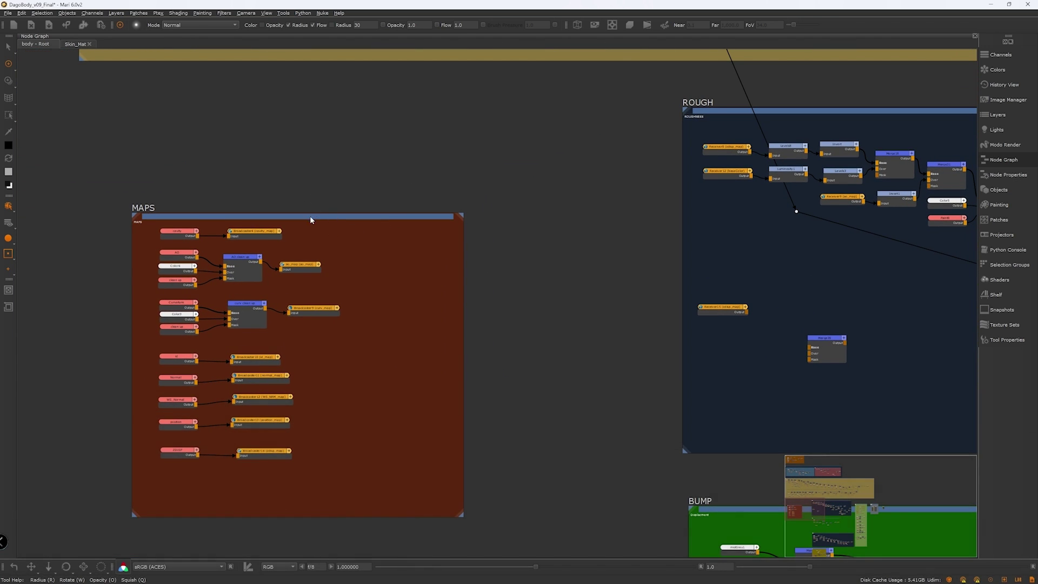
pyautogui.moveTo(313, 216); pyautogui.dragTo(296, 116)
pyautogui.click(387, 159)
pyautogui.scroll(-1, 868, 343)
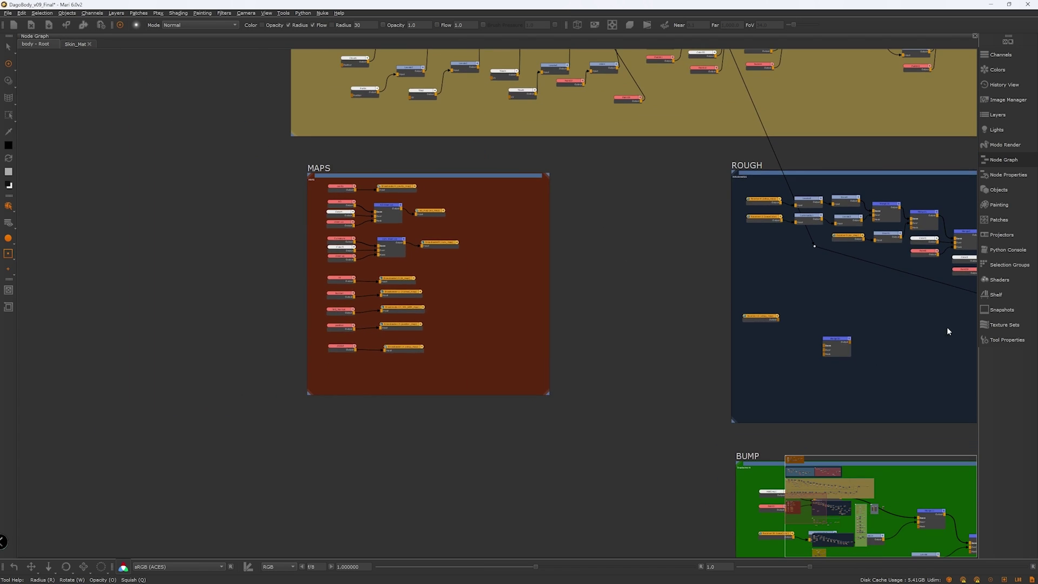
# - Review the ROUGH, BUMP and Channels backdrops, and widen the ROUGH backdrop toward the Channels backdrop
pyautogui.moveTo(935, 332); pyautogui.dragTo(319, 323, button='middle')
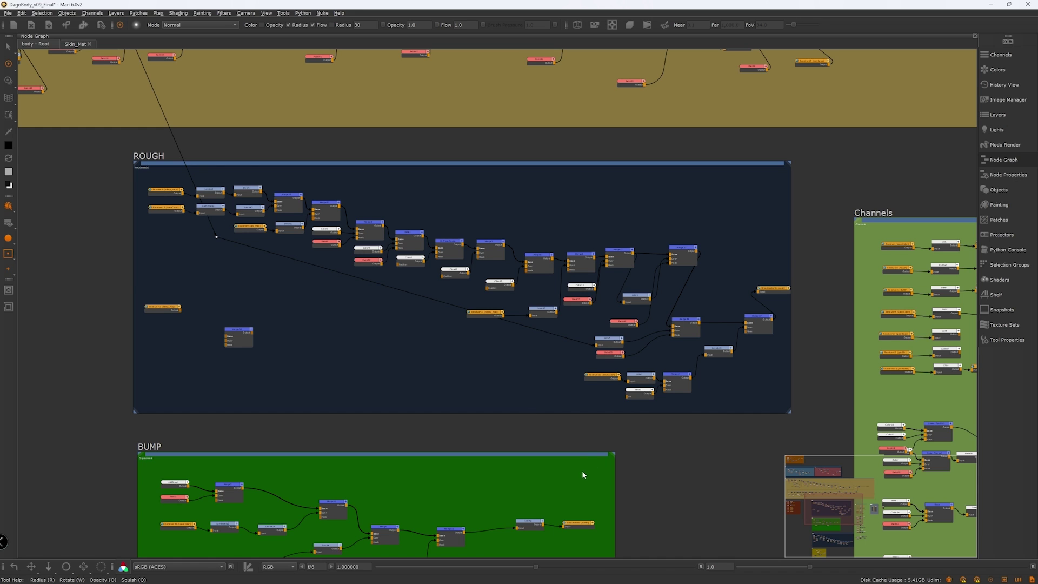
pyautogui.moveTo(636, 508); pyautogui.dragTo(76, 362, button='middle')
pyautogui.moveTo(701, 320); pyautogui.dragTo(854, 425, button='middle')
pyautogui.moveTo(369, 316); pyautogui.dragTo(670, 367, button='middle')
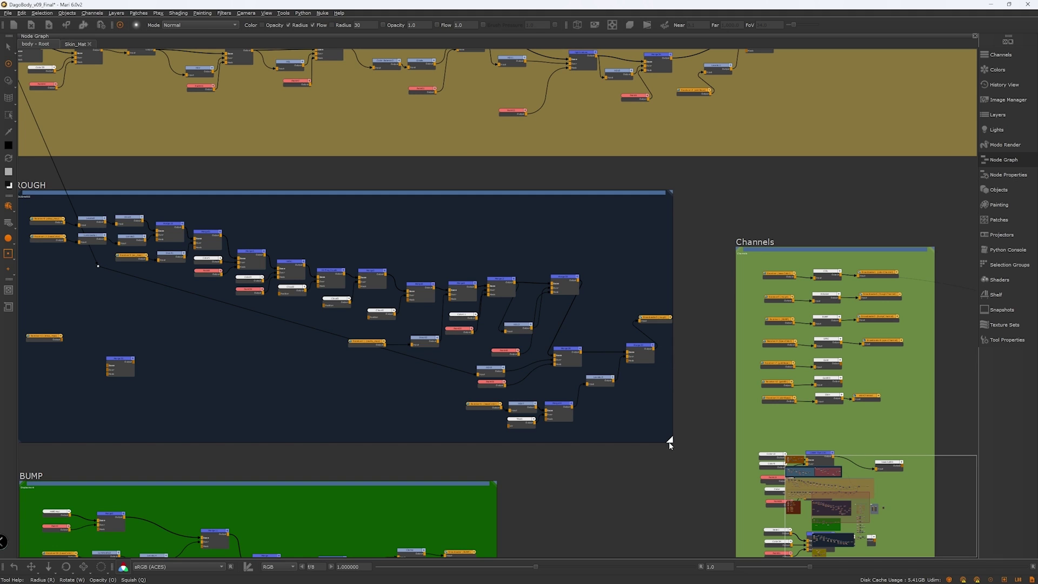
pyautogui.moveTo(670, 444); pyautogui.dragTo(721, 447)
pyautogui.moveTo(429, 231); pyautogui.dragTo(626, 348, button='middle')
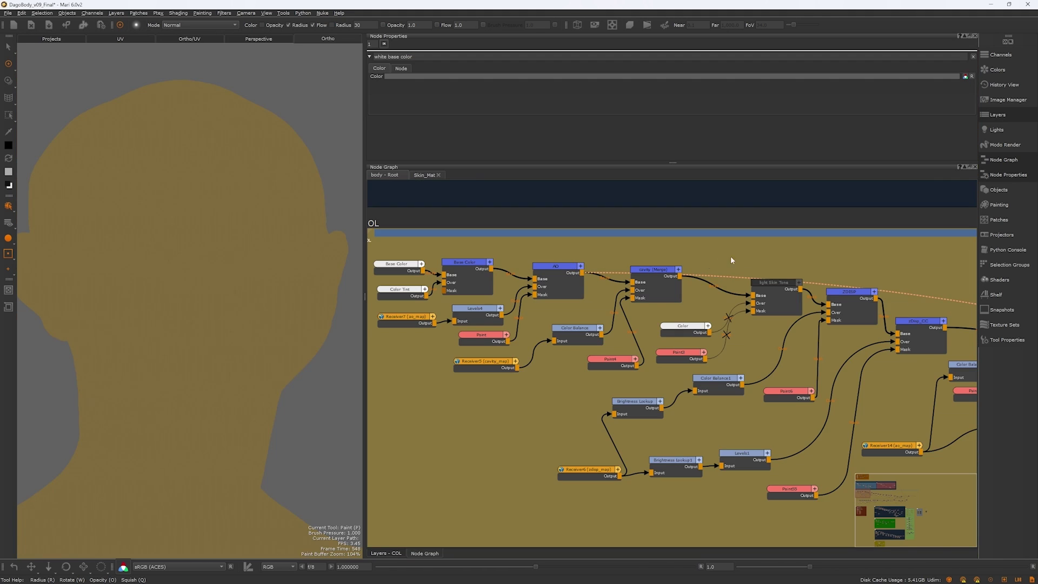
# - Examine the first nodes of the COL graph and open the properties of the cavity (Merge) node
pyautogui.moveTo(732, 262); pyautogui.dragTo(726, 254, button='middle')
pyautogui.scroll(-1, 644, 267)
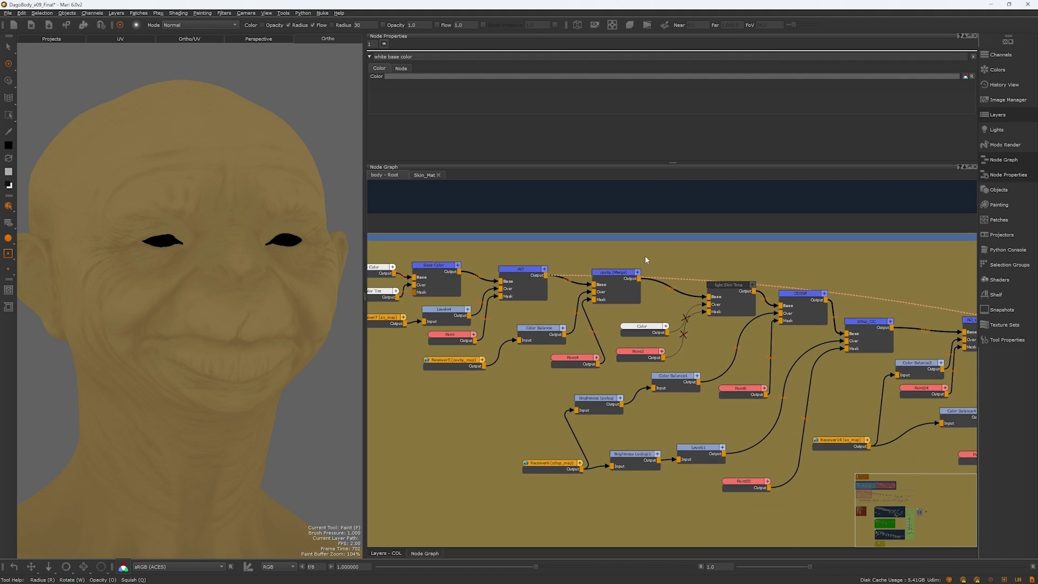
pyautogui.moveTo(648, 261); pyautogui.dragTo(691, 248, button='middle')
pyautogui.click(682, 258)
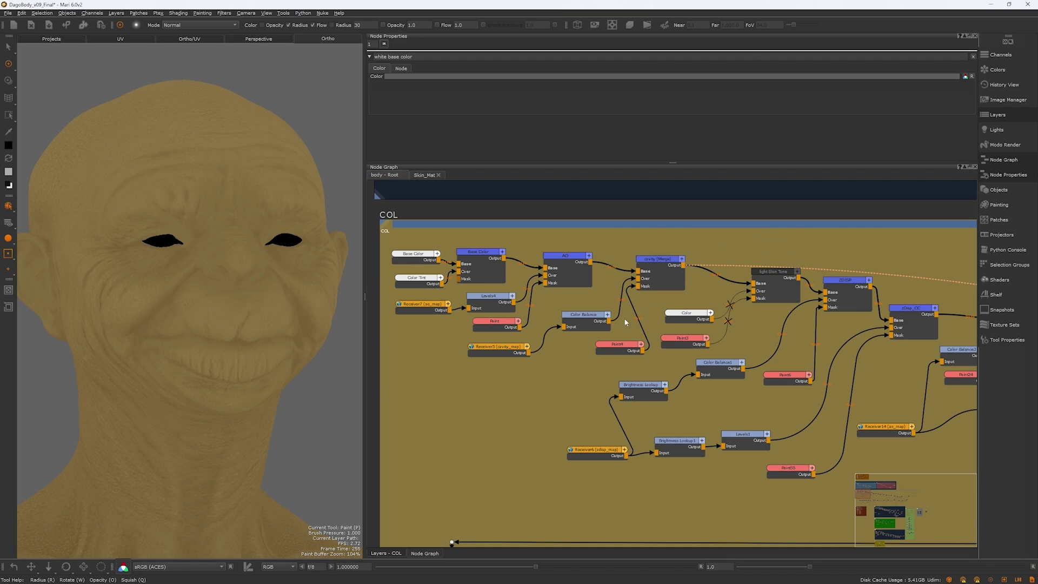
pyautogui.moveTo(547, 375); pyautogui.dragTo(502, 368, button='middle')
pyautogui.click(605, 254)
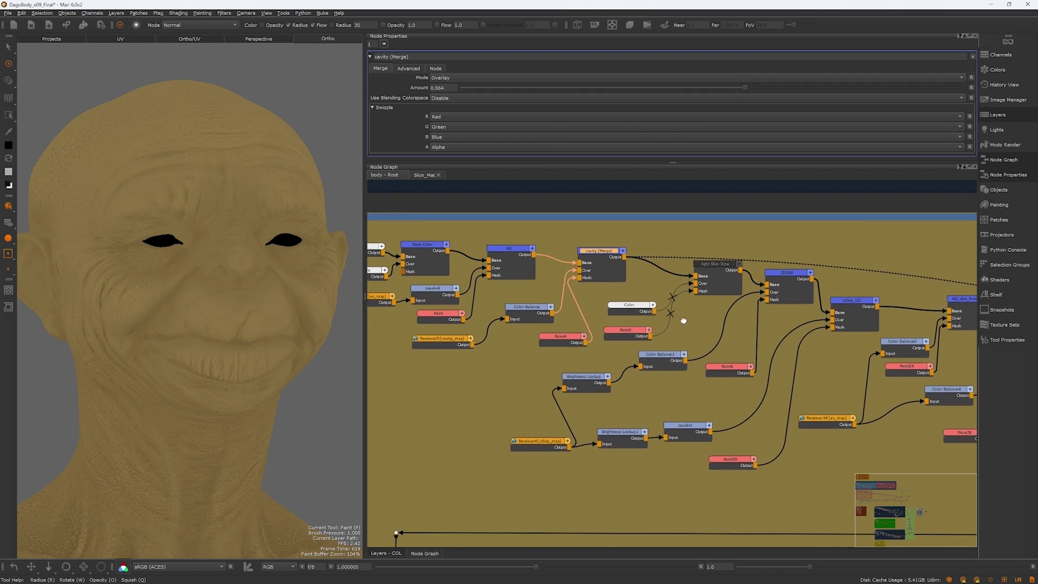
# - Preview the skin colour at the displacement merge nodes following the light skin tone node
pyautogui.moveTo(684, 319); pyautogui.dragTo(593, 313, button='middle')
pyautogui.click(703, 268)
pyautogui.press('v')
pyautogui.moveTo(734, 368); pyautogui.dragTo(569, 339, button='middle')
pyautogui.click(625, 290)
pyautogui.press('v')
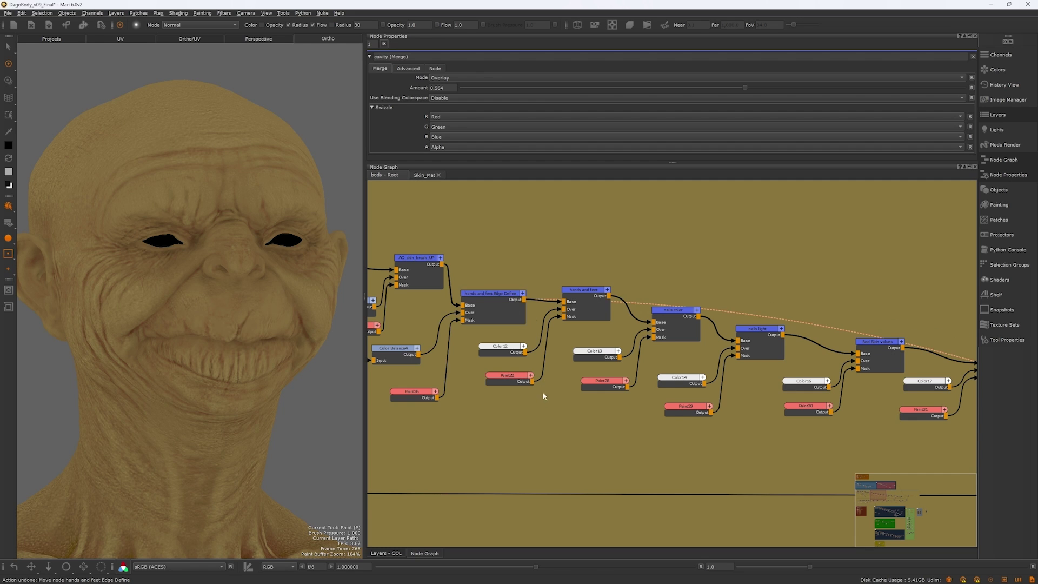
# - Examine the upper row of the COL graph from the hands and feet merges to the start of the lower row
pyautogui.scroll(-1, 545, 396)
pyautogui.moveTo(726, 266); pyautogui.dragTo(516, 239, button='middle')
pyautogui.scroll(-1, 734, 283)
pyautogui.moveTo(798, 319); pyautogui.dragTo(619, 306, button='middle')
pyautogui.moveTo(819, 268); pyautogui.dragTo(962, 233, button='middle')
pyautogui.scroll(-5, 669, 301)
pyautogui.scroll(6, 638, 302)
pyautogui.moveTo(464, 358); pyautogui.dragTo(576, 304, button='middle')
pyautogui.moveTo(739, 272); pyautogui.dragTo(688, 274, button='middle')
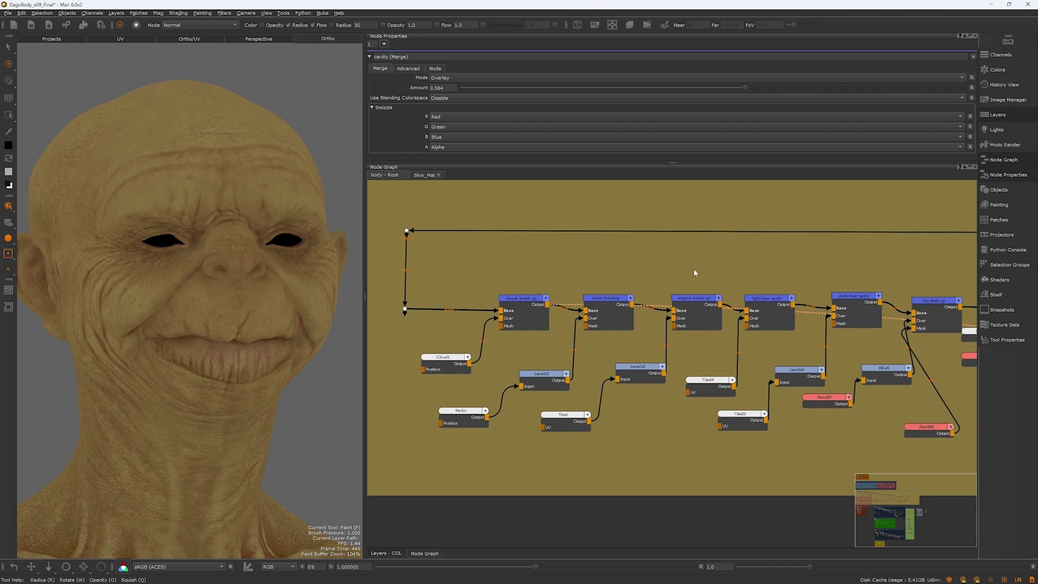
# - Preview the skin colour at the spot and break-up merge nodes in the lower row of the COL graph
pyautogui.moveTo(849, 257); pyautogui.dragTo(720, 252, button='middle')
pyautogui.click(727, 293)
pyautogui.press('1')
pyautogui.moveTo(873, 262); pyautogui.dragTo(634, 256, button='middle')
pyautogui.click(767, 290)
pyautogui.press('1')
pyautogui.moveTo(760, 281); pyautogui.dragTo(641, 267, button='middle')
pyautogui.moveTo(892, 263); pyautogui.dragTo(684, 297, button='middle')
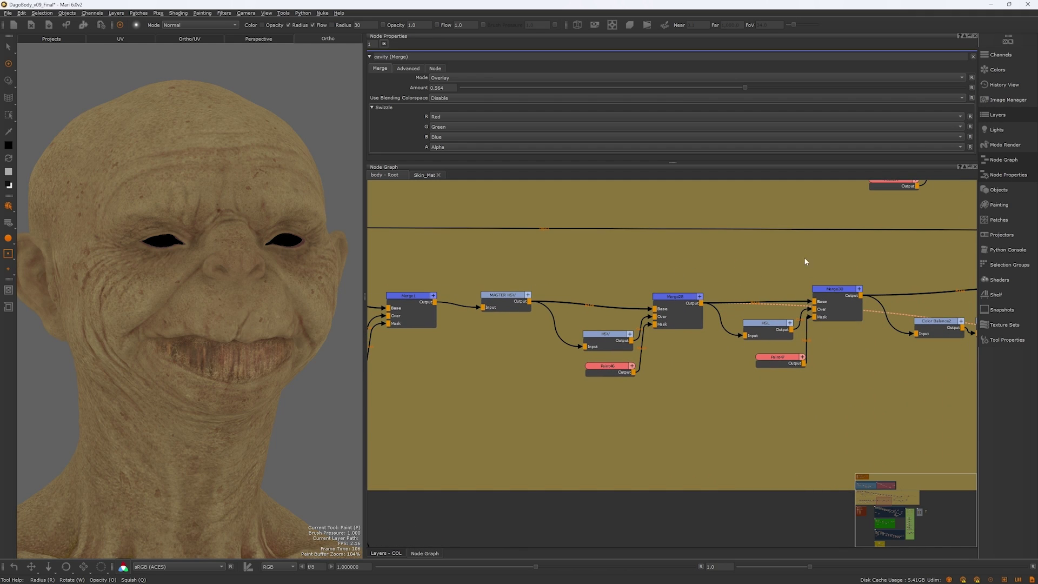
# - Preview the skin colour at the merge nodes that follow the MASTER HSV node
pyautogui.moveTo(899, 289); pyautogui.dragTo(654, 288, button='middle')
pyautogui.press('1')
pyautogui.moveTo(916, 263); pyautogui.dragTo(683, 274, button='middle')
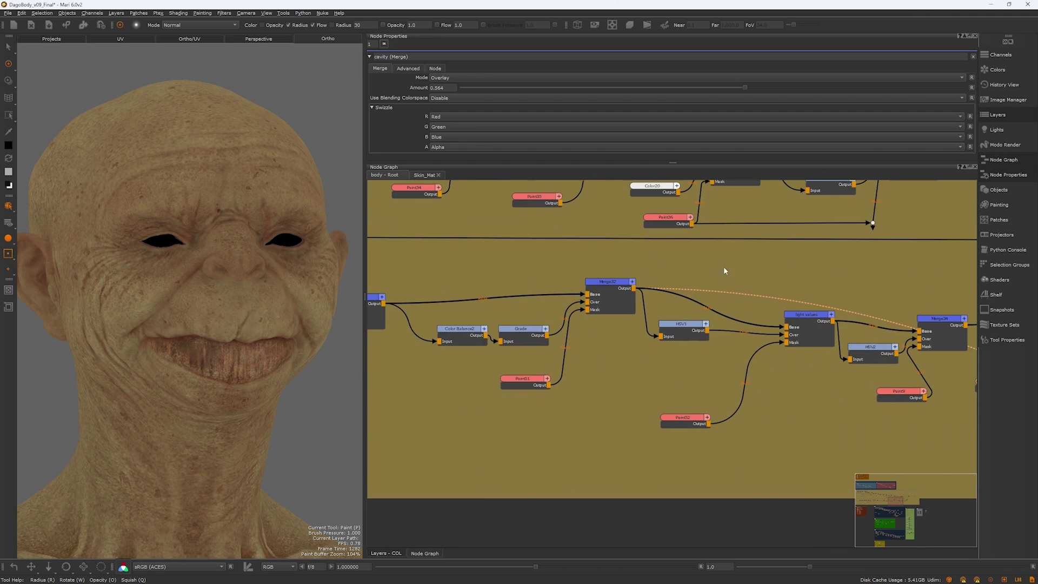
pyautogui.moveTo(866, 271); pyautogui.dragTo(635, 259, button='middle')
pyautogui.click(720, 312)
pyautogui.press('1')
pyautogui.moveTo(760, 273); pyautogui.dragTo(585, 275, button='middle')
pyautogui.click(713, 283)
pyautogui.press('1')
# - Trace the end of the COL graph through the final merge nodes to the baseColor broadcaster
pyautogui.moveTo(811, 190); pyautogui.dragTo(767, 307, button='middle')
pyautogui.moveTo(918, 277); pyautogui.dragTo(662, 328, button='middle')
pyautogui.scroll(2, 663, 327)
pyautogui.moveTo(823, 324); pyautogui.dragTo(788, 346, button='middle')
pyautogui.moveTo(504, 395); pyautogui.dragTo(730, 362, button='middle')
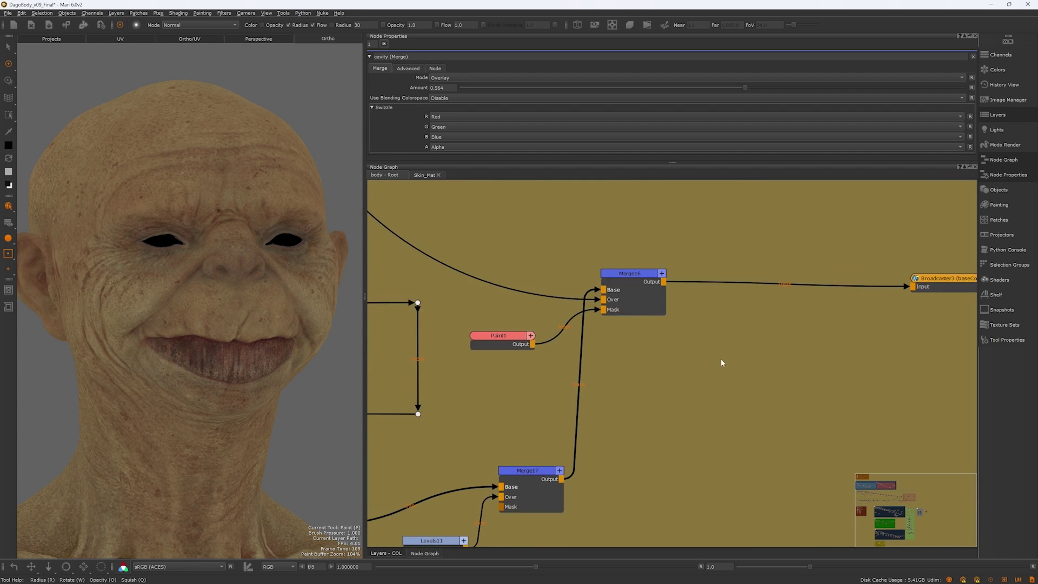
pyautogui.scroll(-5, 728, 359)
pyautogui.moveTo(518, 293); pyautogui.dragTo(690, 290, button='middle')
# - Inspect the combined skin colour on the head, neck and shoulders from several angles
pyautogui.keyDown('alt'); pyautogui.moveTo(287, 343); pyautogui.dragTo(181, 364); pyautogui.keyUp('alt')
pyautogui.keyDown('alt'); pyautogui.moveTo(180, 363); pyautogui.dragTo(270, 362, button='right'); pyautogui.keyUp('alt')
pyautogui.keyDown('alt'); pyautogui.moveTo(146, 381); pyautogui.dragTo(189, 390); pyautogui.keyUp('alt')
pyautogui.keyDown('alt'); pyautogui.moveTo(190, 125); pyautogui.dragTo(162, 395, button='middle'); pyautogui.keyUp('alt')
pyautogui.keyDown('alt'); pyautogui.moveTo(162, 395); pyautogui.dragTo(234, 375, button='right'); pyautogui.keyUp('alt')
pyautogui.keyDown('alt'); pyautogui.moveTo(234, 375); pyautogui.dragTo(303, 343); pyautogui.keyUp('alt')
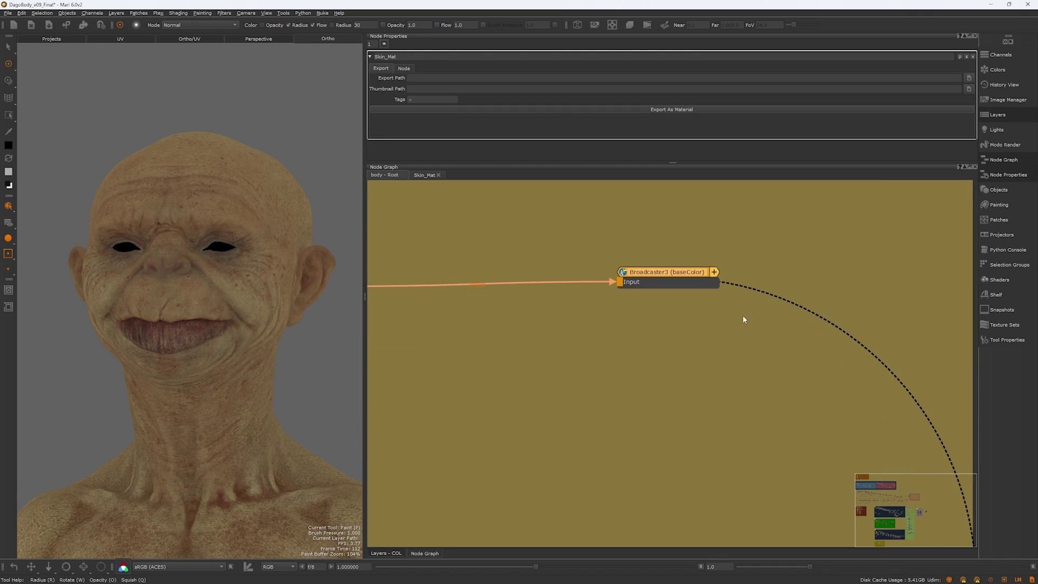
# - Import the dagours.CIVTY image sequence from the ZBrushExport folder into the cavity_map_zbrush paint node in the MAPS backdrop
pyautogui.moveTo(746, 320); pyautogui.dragTo(736, 392, button='middle')
pyautogui.moveTo(657, 348); pyautogui.dragTo(618, 356, button='middle')
pyautogui.scroll(-4, 720, 389)
pyautogui.moveTo(621, 436); pyautogui.dragTo(576, 186, button='middle')
pyautogui.moveTo(630, 496); pyautogui.dragTo(829, 352, button='middle')
pyautogui.scroll(4, 870, 372)
pyautogui.moveTo(509, 360)
pyautogui.mouseDown()
pyautogui.moveTo(509, 382)
pyautogui.moveTo(499, 364)
pyautogui.mouseUp()
pyautogui.moveTo(651, 354); pyautogui.dragTo(653, 349)
pyautogui.moveTo(803, 323); pyautogui.dragTo(568, 319, button='middle')
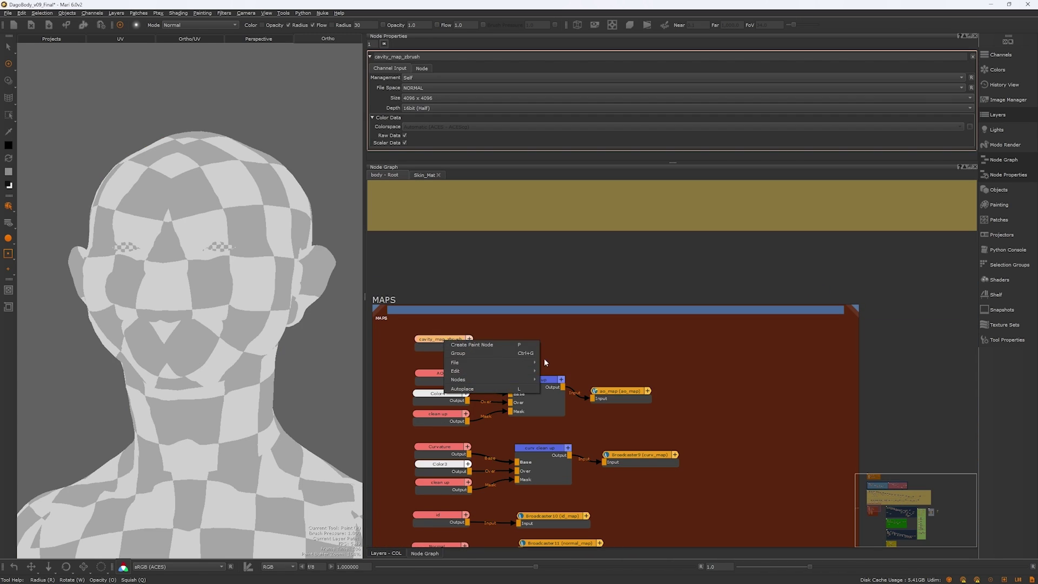
pyautogui.moveTo(513, 362)
pyautogui.click(569, 362)
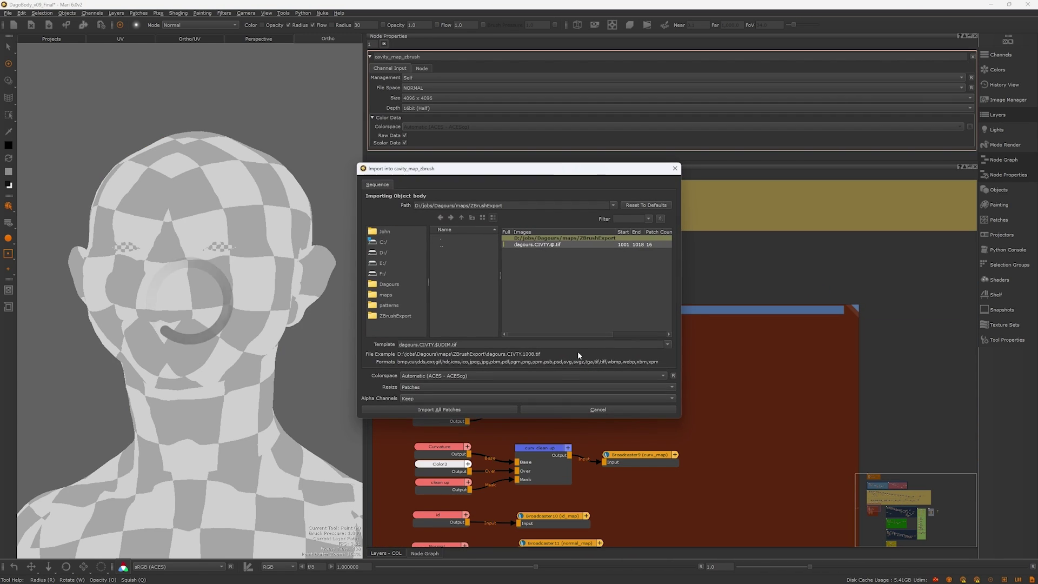
pyautogui.click(598, 411)
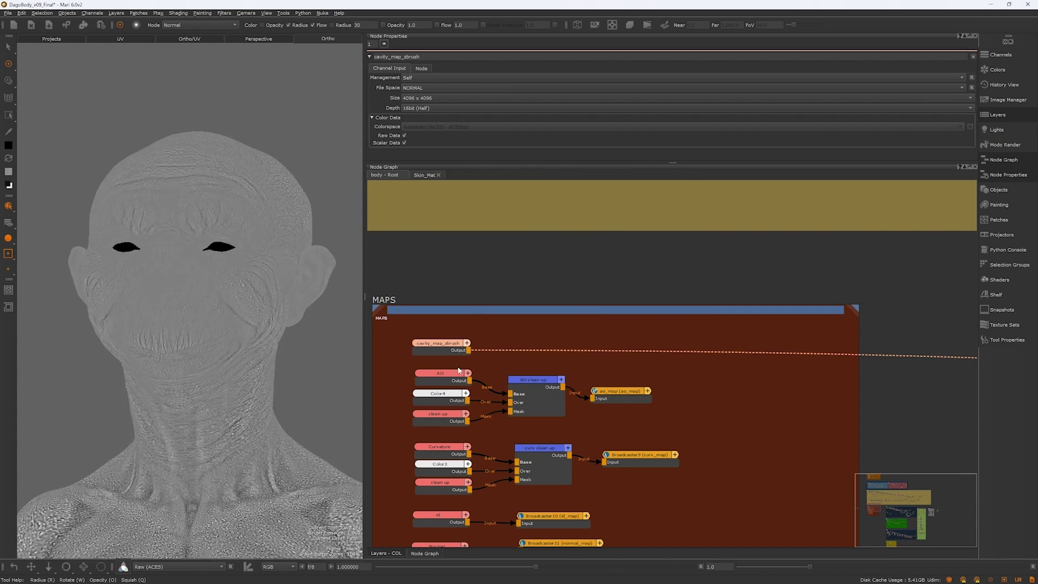
# - Add a broadcaster node fed by cavity_map_zbrush and set its channel to cavity_map1
pyautogui.moveTo(462, 345); pyautogui.dragTo(460, 349)
pyautogui.press('1')
pyautogui.press('Tab')
pyautogui.write('bro')
pyautogui.press('Return')
pyautogui.moveTo(576, 344); pyautogui.dragTo(545, 347)
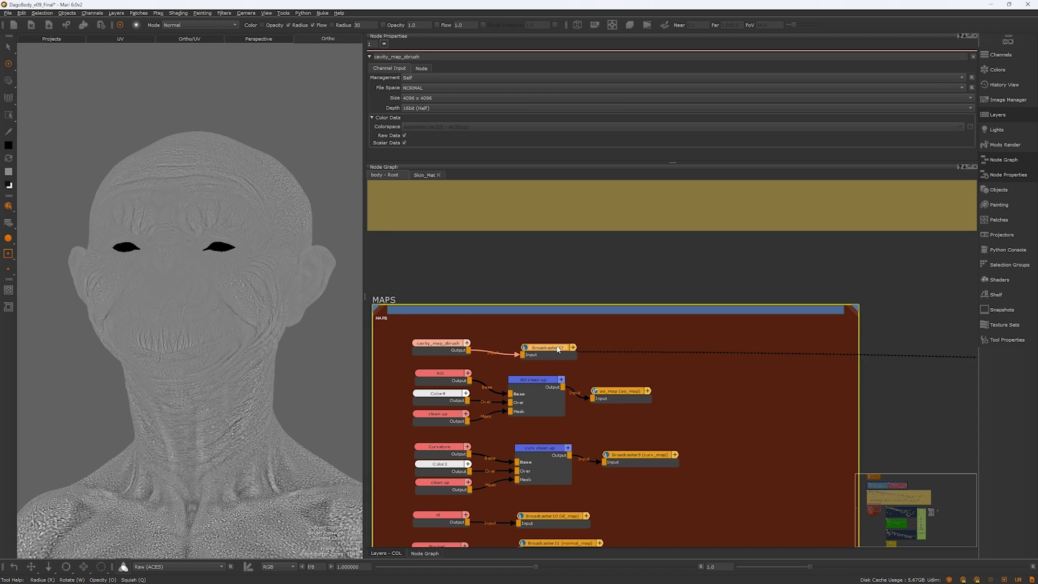
pyautogui.click(545, 350)
pyautogui.write('cavity_map1')
pyautogui.press('Return')
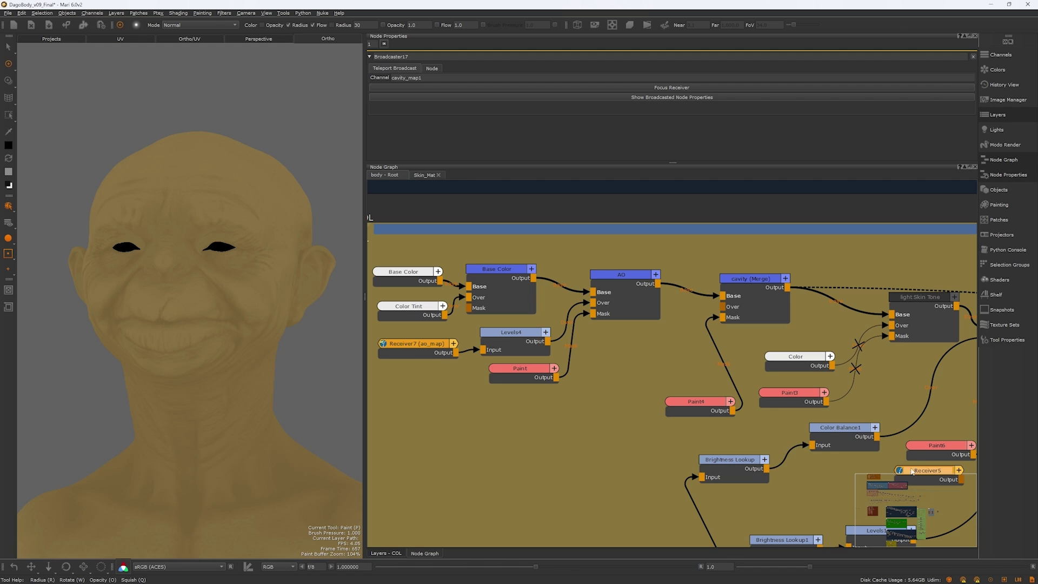
# - Place a receiver for the cavity_map1 channel in the COL graph and connect it to the cavity (Merge) node's Over input
pyautogui.moveTo(538, 417); pyautogui.dragTo(536, 417)
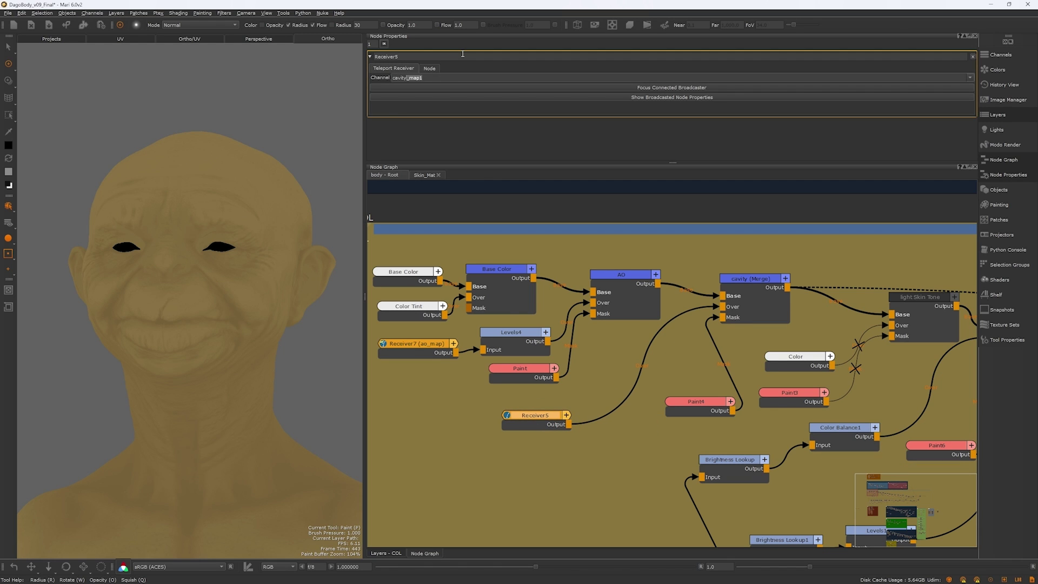
pyautogui.moveTo(755, 282); pyautogui.dragTo(754, 280)
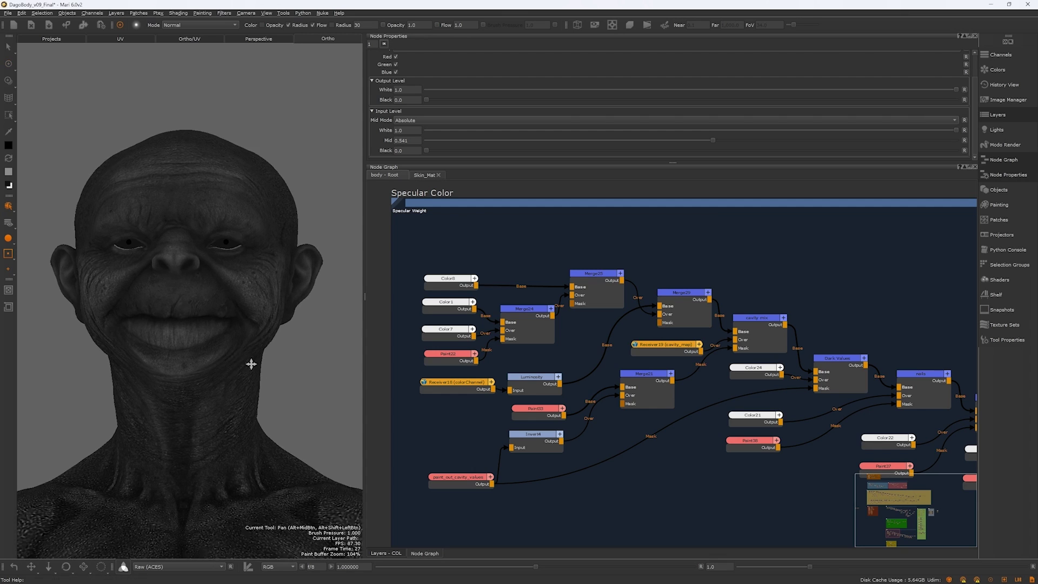
# - Examine the Specular Color graph and preview the result at its eye merge node
pyautogui.keyDown('alt'); pyautogui.moveTo(251, 364); pyautogui.dragTo(284, 346, button='right'); pyautogui.keyUp('alt')
pyautogui.moveTo(922, 328); pyautogui.dragTo(540, 284, button='middle')
pyautogui.moveTo(941, 331); pyautogui.dragTo(512, 286, button='middle')
pyautogui.scroll(1, 649, 444)
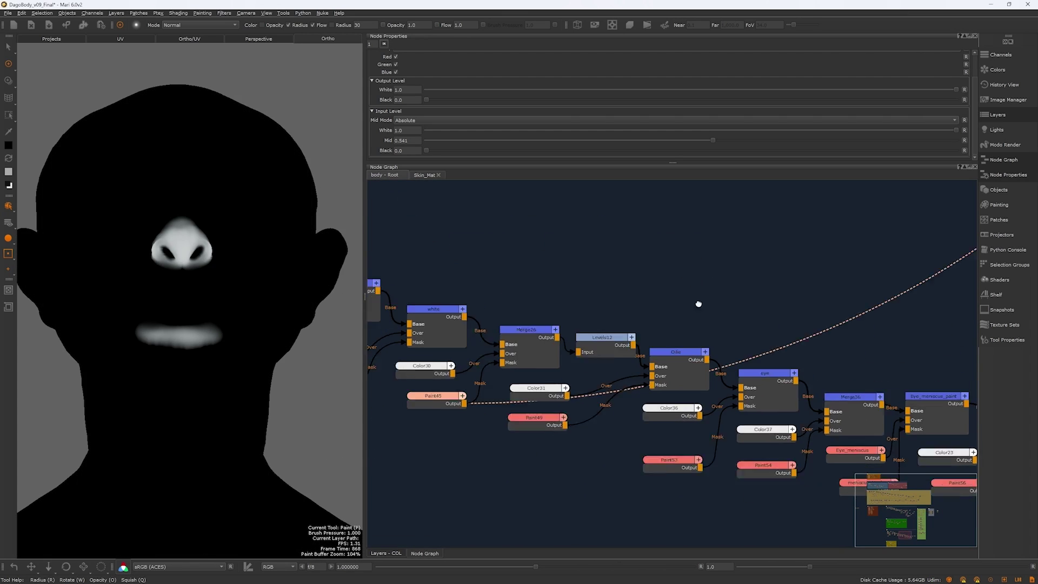
pyautogui.moveTo(699, 304); pyautogui.dragTo(439, 315, button='middle')
pyautogui.click(525, 331)
pyautogui.press('v')
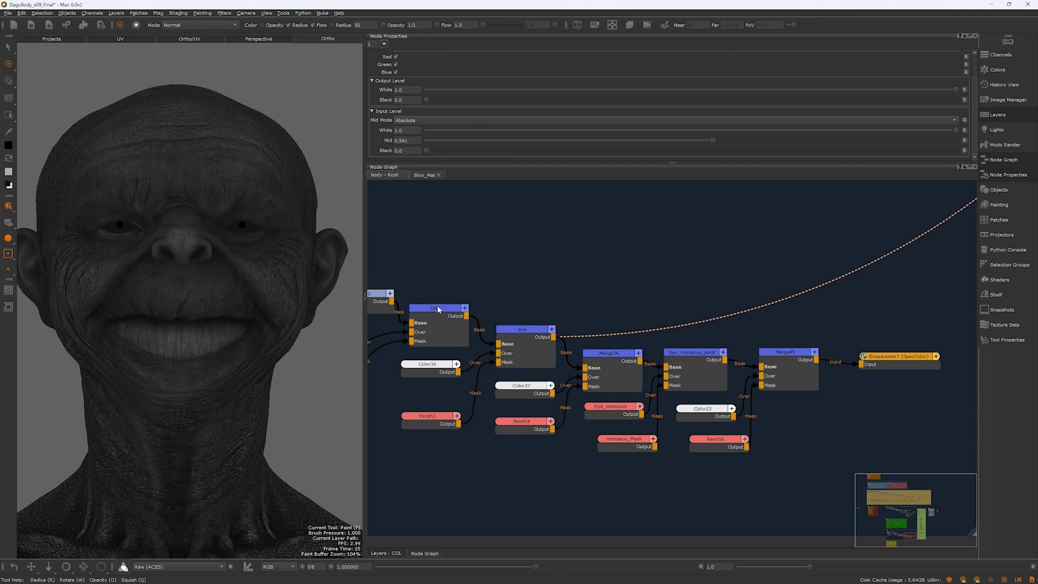
# - Increase the amount of the merge node just before the eye merge, and preview the eye meniscus merges that follow
pyautogui.doubleClick(439, 308)
pyautogui.moveTo(549, 88); pyautogui.dragTo(636, 88)
pyautogui.click(606, 353)
pyautogui.press('v')
pyautogui.moveTo(717, 335); pyautogui.dragTo(761, 307, button='middle')
pyautogui.click(830, 351)
pyautogui.press('v')
pyautogui.click(641, 304)
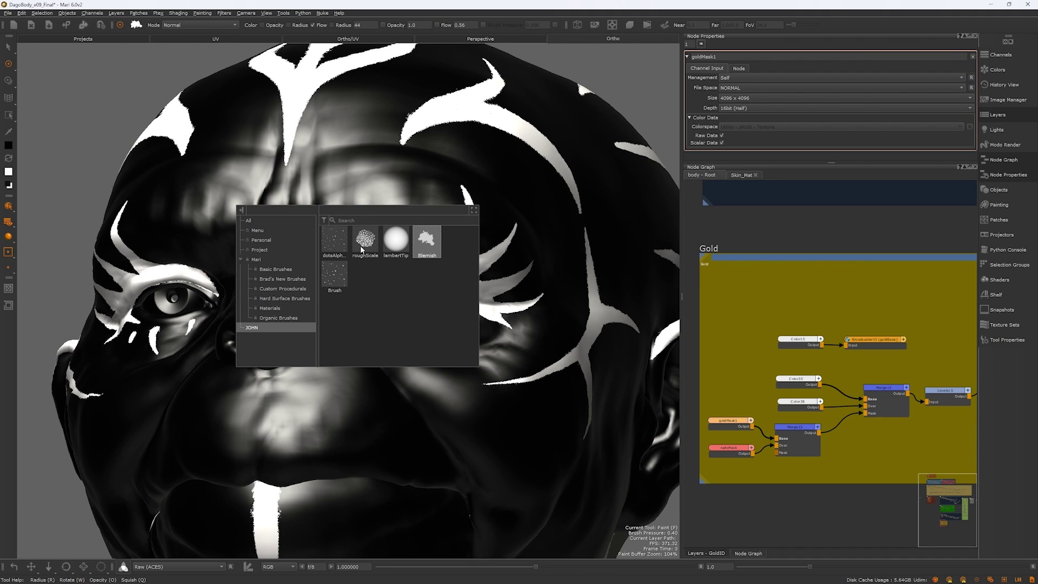
# - Choose the roughScale brush, reduce its radius to 32 and paint a white stroke above the eye on the goldMask1 node
pyautogui.click(362, 250)
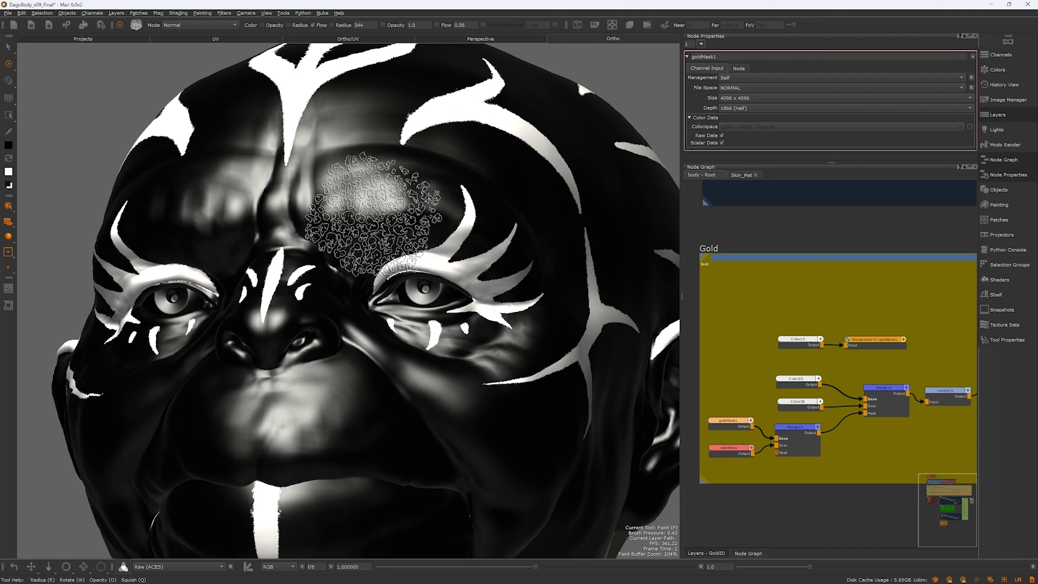
pyautogui.press('r')
pyautogui.moveTo(398, 216); pyautogui.dragTo(335, 217)
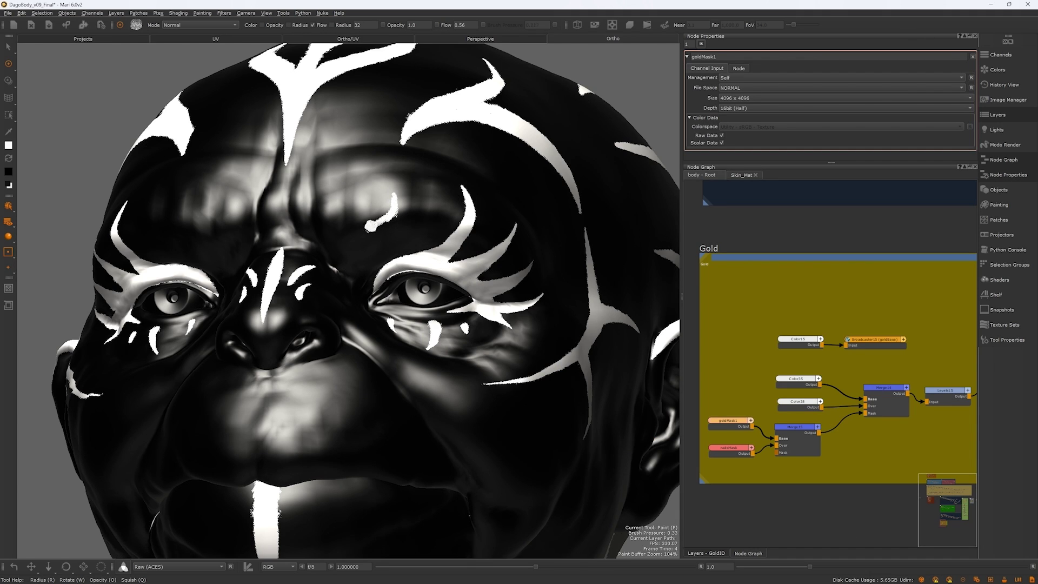
pyautogui.moveTo(404, 187)
pyautogui.keyDown('alt'); pyautogui.mouseDown()
pyautogui.moveTo(403, 202)
pyautogui.moveTo(440, 229)
pyautogui.moveTo(428, 266)
pyautogui.mouseUp(); pyautogui.keyUp('alt')
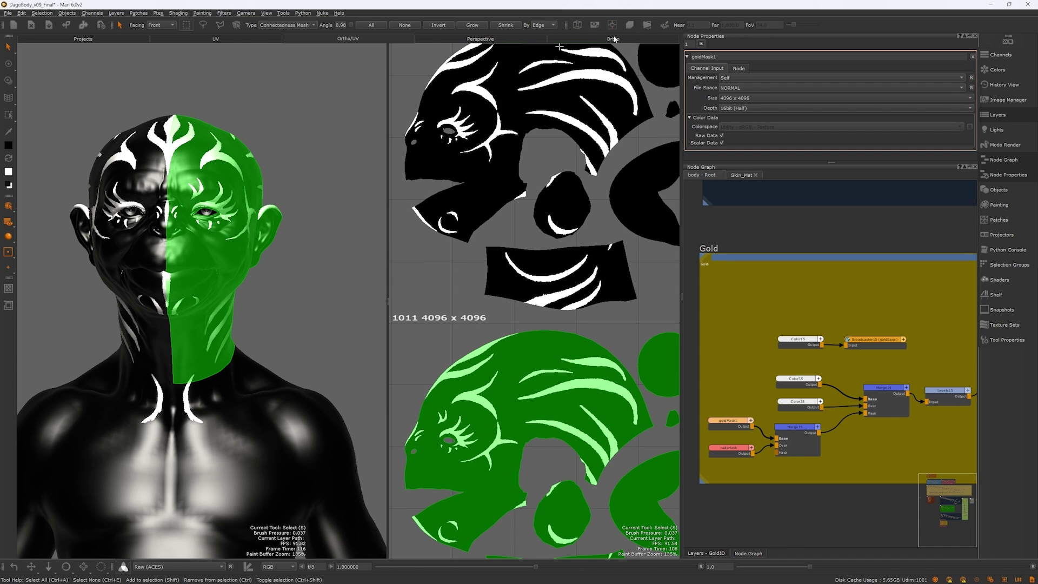
# - Show the head in the Ortho view and inspect the gold mask pattern up close
pyautogui.click(613, 39)
pyautogui.scroll(5, 325, 162)
pyautogui.keyDown('alt'); pyautogui.moveTo(324, 162); pyautogui.dragTo(351, 109, button='middle'); pyautogui.keyUp('alt')
pyautogui.click(579, 144)
pyautogui.click(427, 198)
pyautogui.click(303, 201)
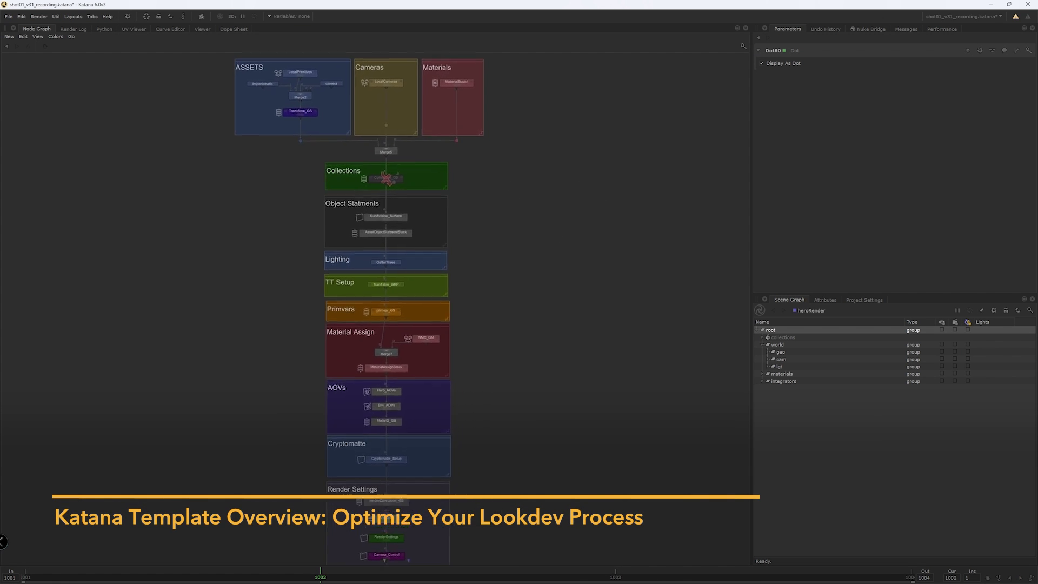
# - Examine the Katana template graph section by section, from Assets, Cameras and Materials down to Render Settings
pyautogui.scroll(5, 503, 170)
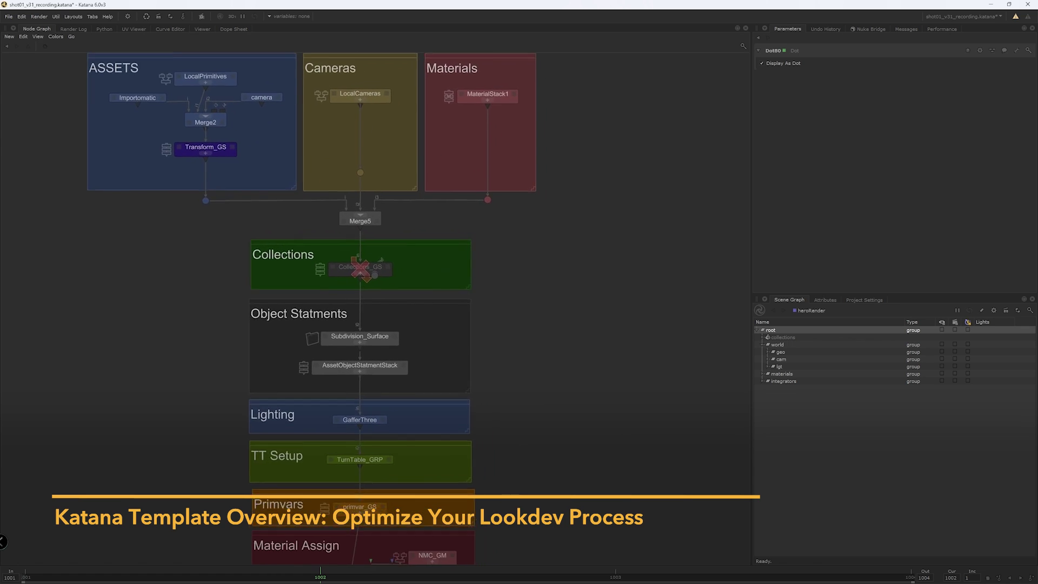
pyautogui.scroll(1, 592, 241)
pyautogui.moveTo(565, 354); pyautogui.dragTo(606, 349, button='middle')
pyautogui.moveTo(576, 514); pyautogui.dragTo(580, 322, button='middle')
pyautogui.moveTo(585, 408); pyautogui.dragTo(611, 150, button='middle')
pyautogui.moveTo(619, 355); pyautogui.dragTo(614, 283, button='middle')
pyautogui.moveTo(625, 181); pyautogui.dragTo(647, 330, button='middle')
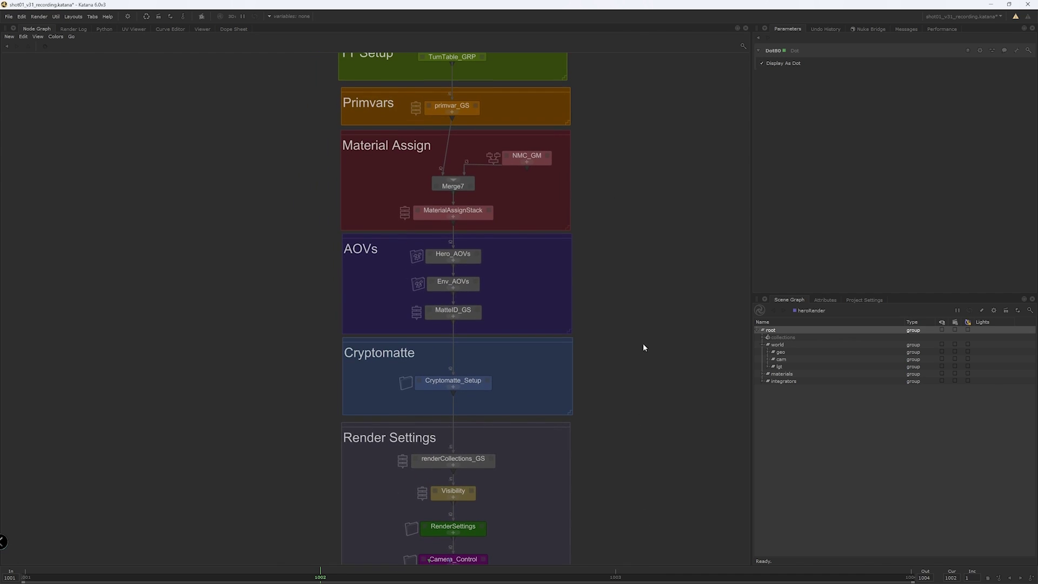
pyautogui.moveTo(658, 93); pyautogui.dragTo(645, 411, button='middle')
pyautogui.moveTo(634, 173); pyautogui.dragTo(645, 258, button='middle')
# - Pull the Importomatic, GafferThree, NMC_GM, MaterialAssignStack and Camera_Control nodes out of their backdrops into a column beside the graph
pyautogui.moveTo(207, 101)
pyautogui.mouseDown(button='middle')
pyautogui.moveTo(218, 86)
pyautogui.moveTo(215, 98)
pyautogui.mouseUp(button='middle')
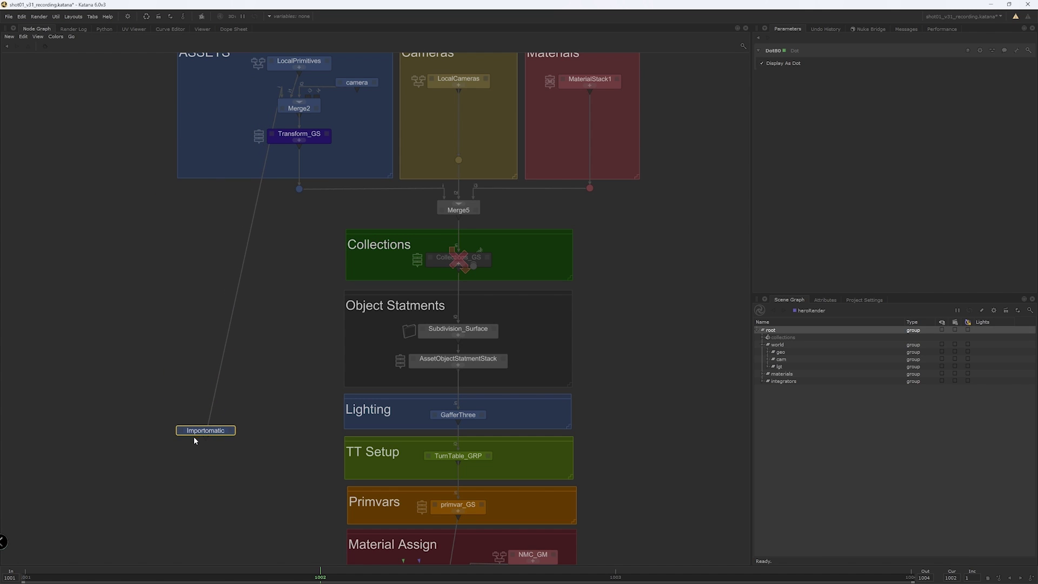
pyautogui.moveTo(467, 415); pyautogui.dragTo(499, 155, button='middle')
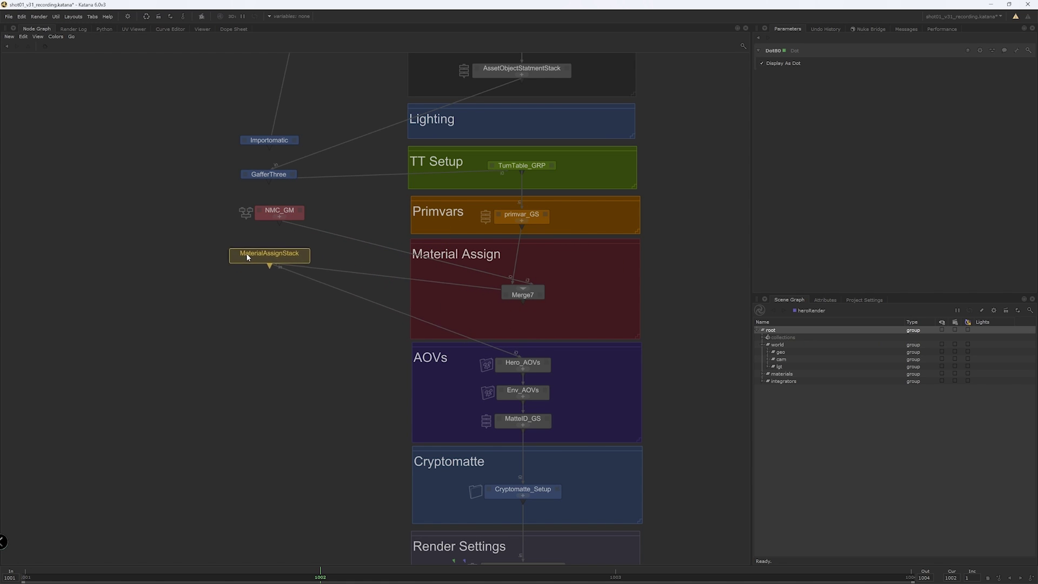
pyautogui.moveTo(508, 558); pyautogui.dragTo(489, 534)
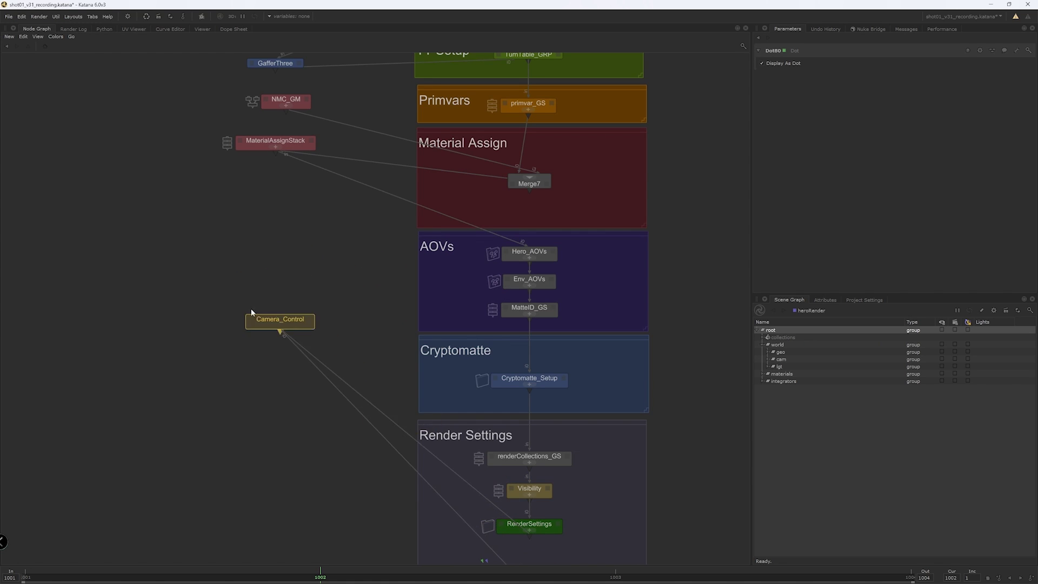
pyautogui.moveTo(251, 313); pyautogui.dragTo(247, 178)
# - Pull the RenderSettings and heroRender nodes out of their backdrops to the same column beside the graph
pyautogui.moveTo(255, 360); pyautogui.dragTo(268, 333, button='middle')
pyautogui.moveTo(355, 426); pyautogui.dragTo(337, 358, button='middle')
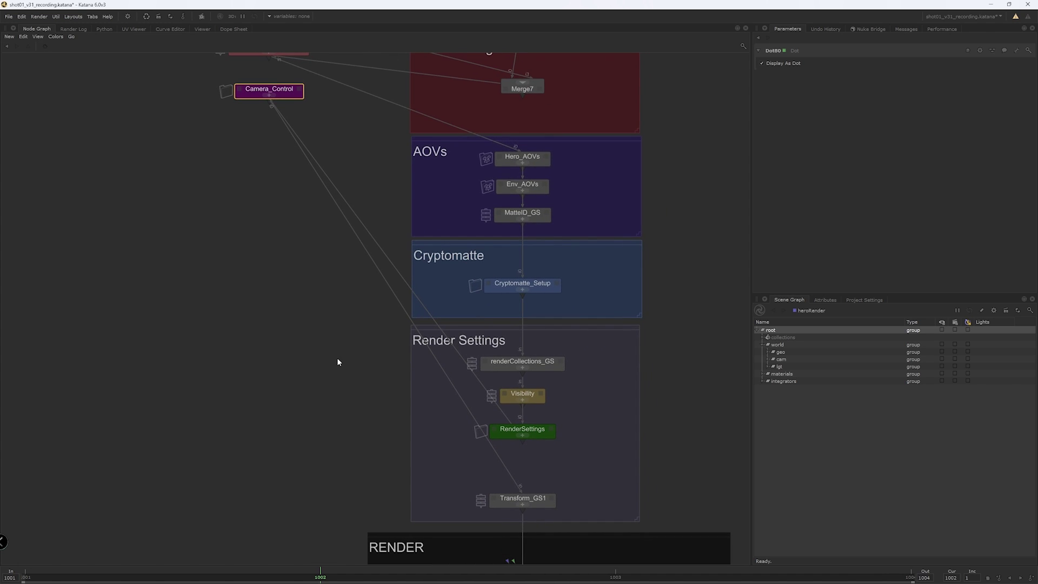
pyautogui.moveTo(508, 434); pyautogui.dragTo(253, 180)
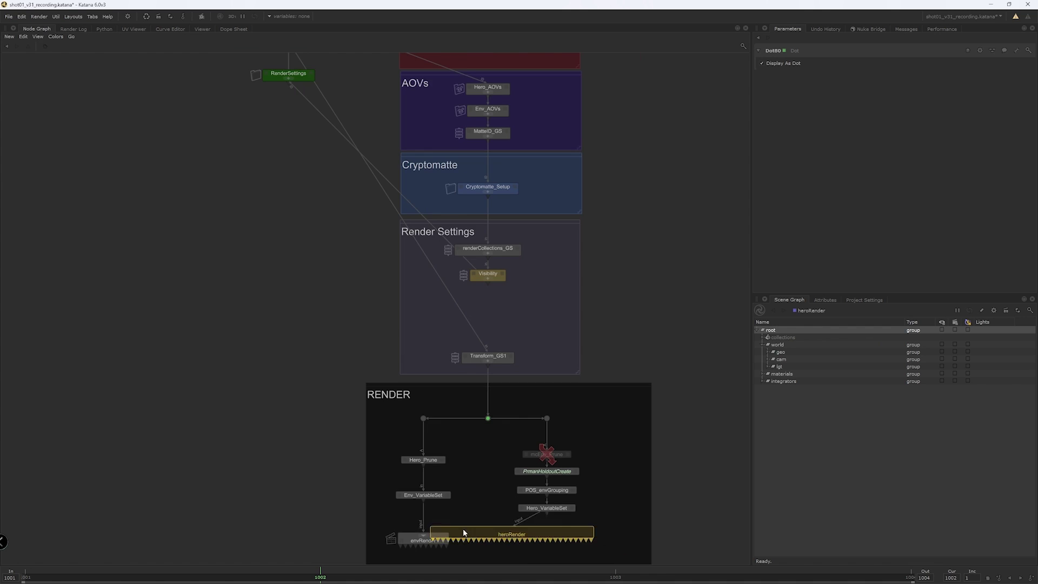
pyautogui.moveTo(463, 532); pyautogui.dragTo(259, 115)
pyautogui.moveTo(234, 146); pyautogui.dragTo(243, 440, button='middle')
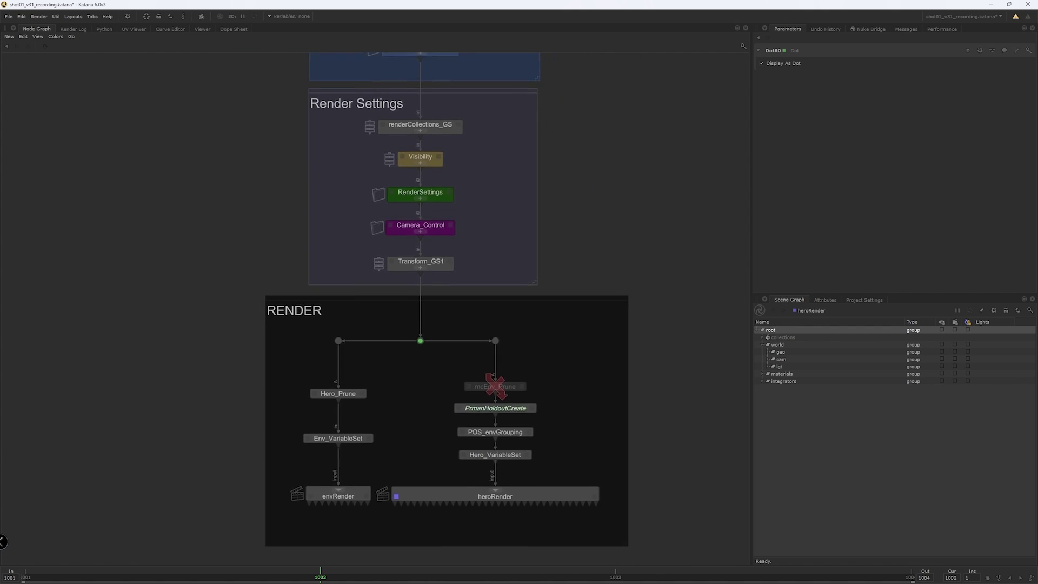
# - Expand the NMC_GM group in the Material Assign section to show its network material nodes
pyautogui.moveTo(610, 54); pyautogui.dragTo(643, 371, button='middle')
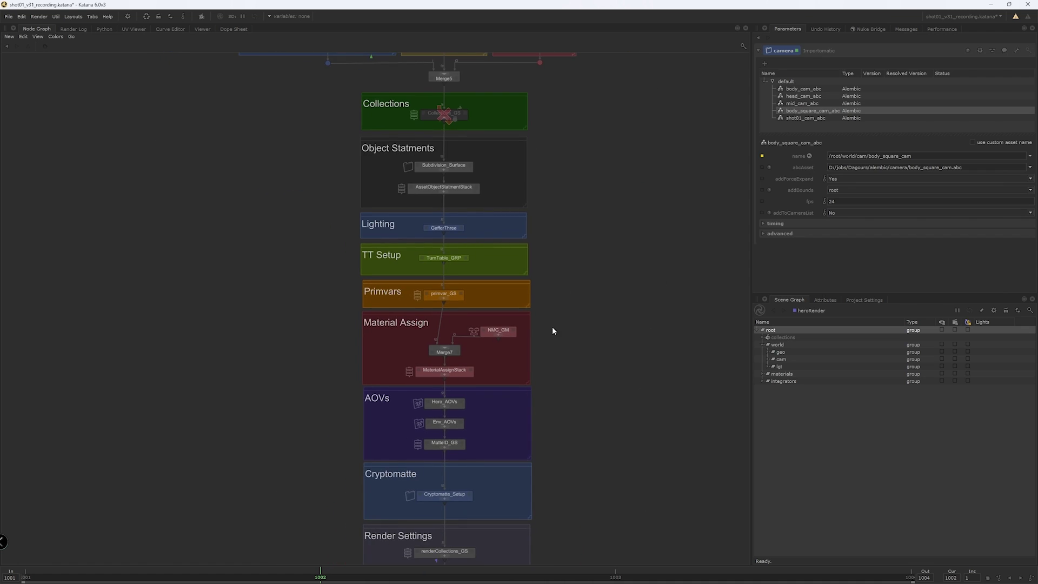
pyautogui.scroll(3, 552, 327)
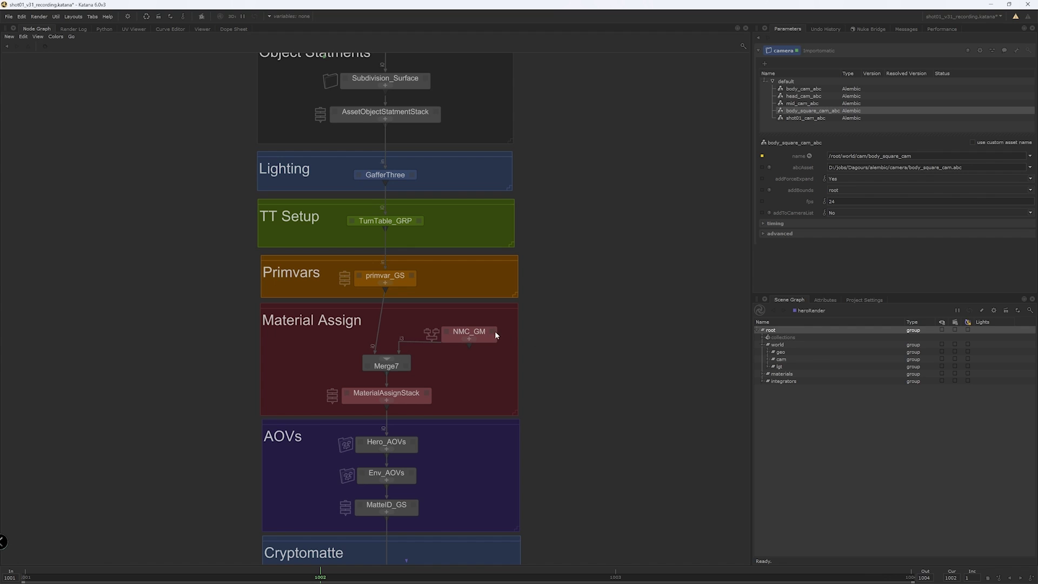
pyautogui.click(469, 340)
pyautogui.scroll(5, 499, 333)
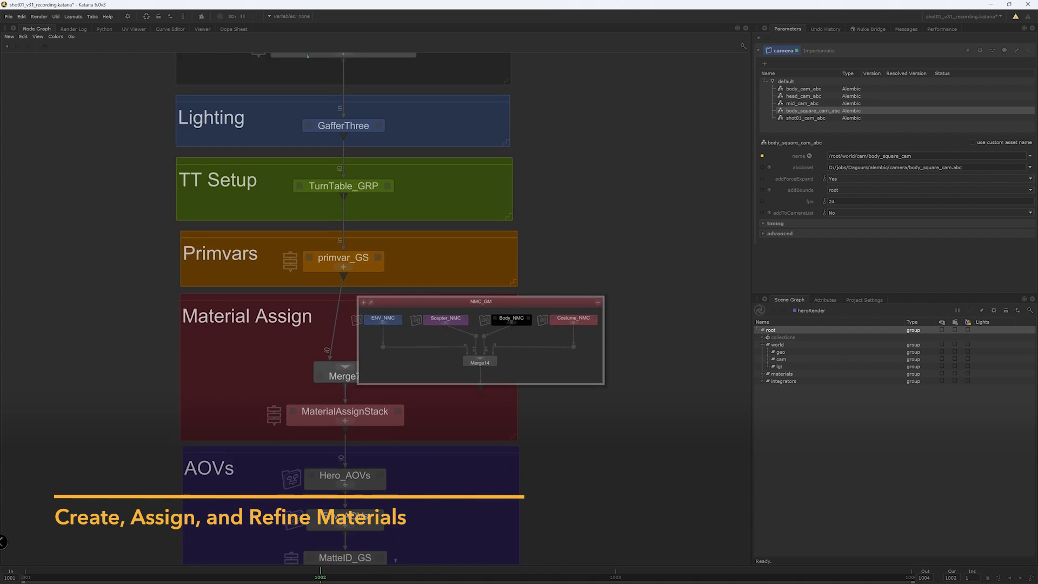
pyautogui.scroll(1, 520, 334)
pyautogui.moveTo(418, 342); pyautogui.dragTo(341, 332, button='middle')
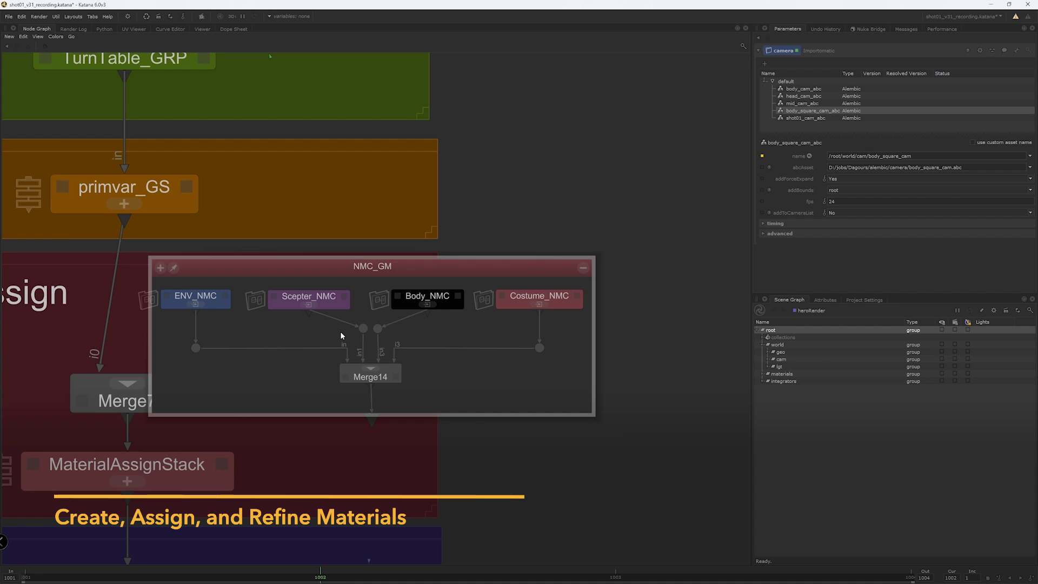
# - Review the material lists of Costume_NMC, Scepter_NMC, ENV_NMC and Body_NMC, and select cornrea_mat in Body_NMC
pyautogui.click(576, 297)
pyautogui.click(457, 296)
pyautogui.click(344, 297)
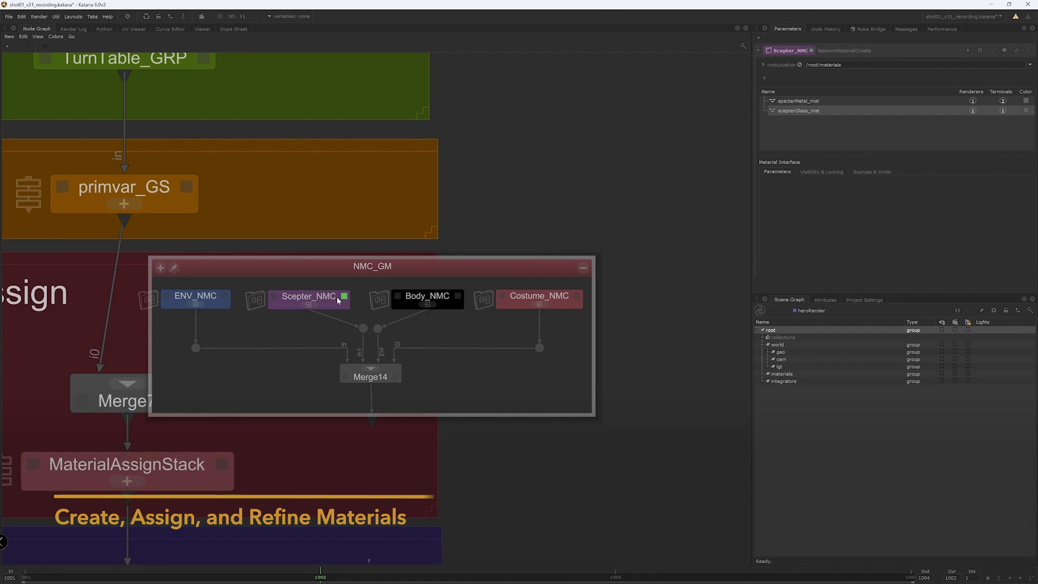
pyautogui.click(224, 296)
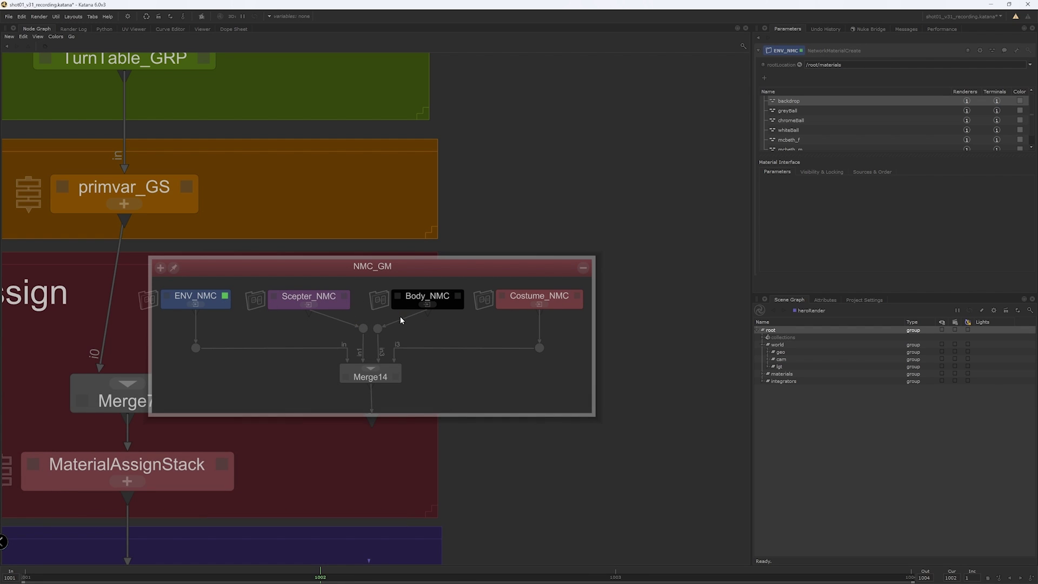
pyautogui.click(457, 298)
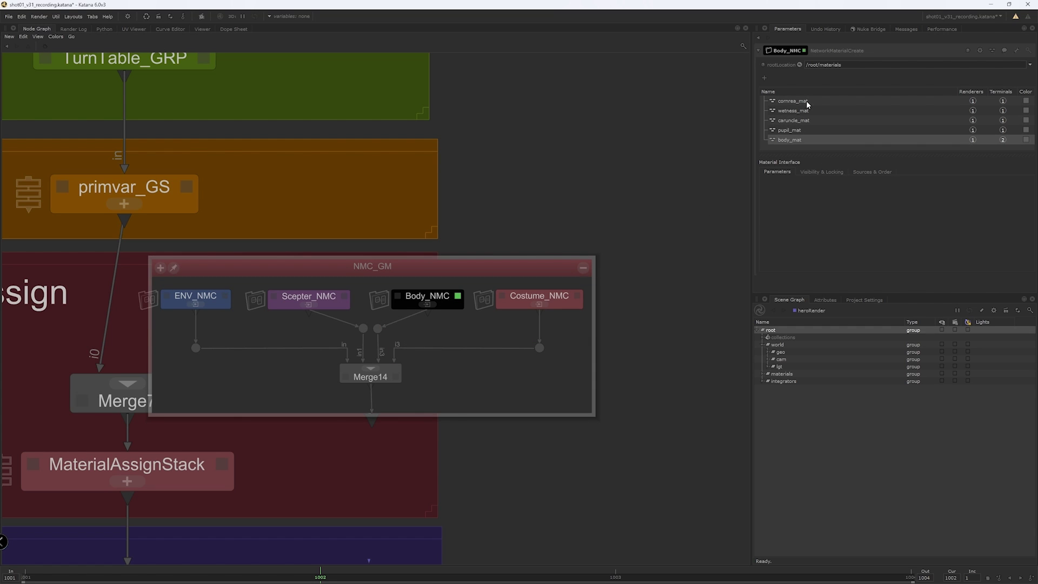
pyautogui.click(792, 101)
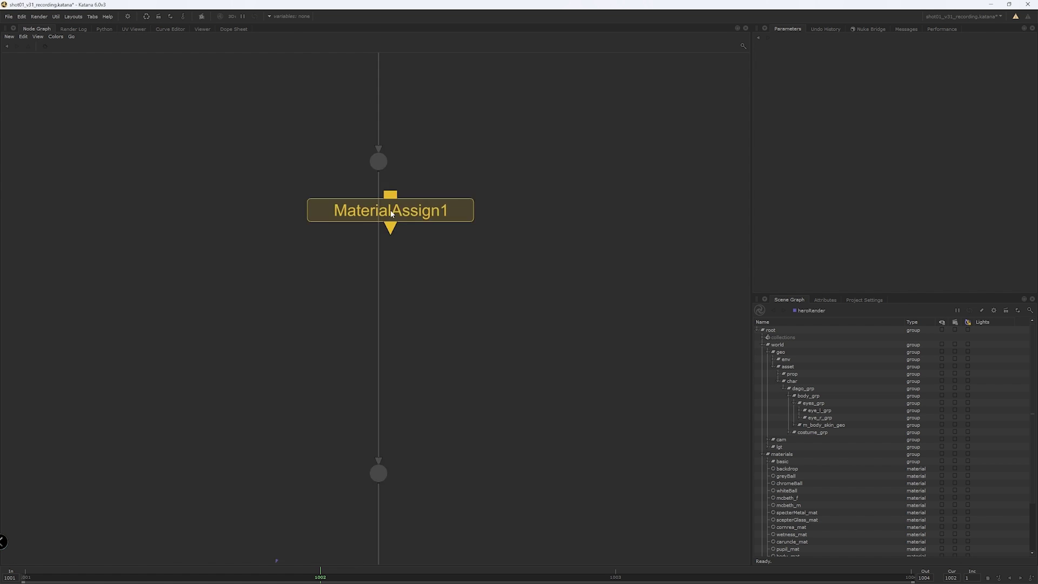
# - Insert the MaterialAssign1 node between the two dots and add a Custom CEL statement to it
pyautogui.click(379, 301)
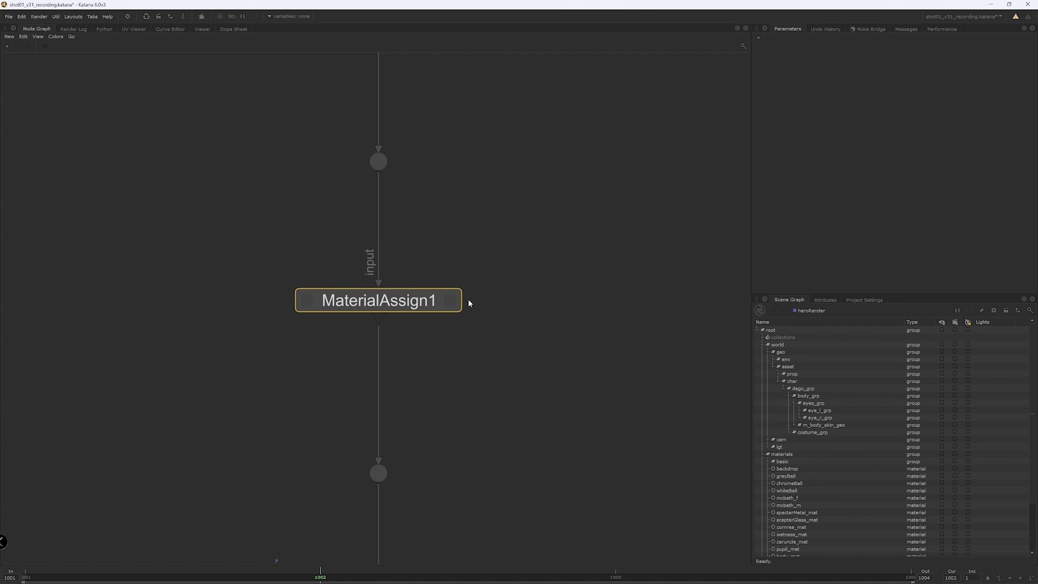
pyautogui.click(451, 300)
pyautogui.click(1009, 66)
pyautogui.click(973, 88)
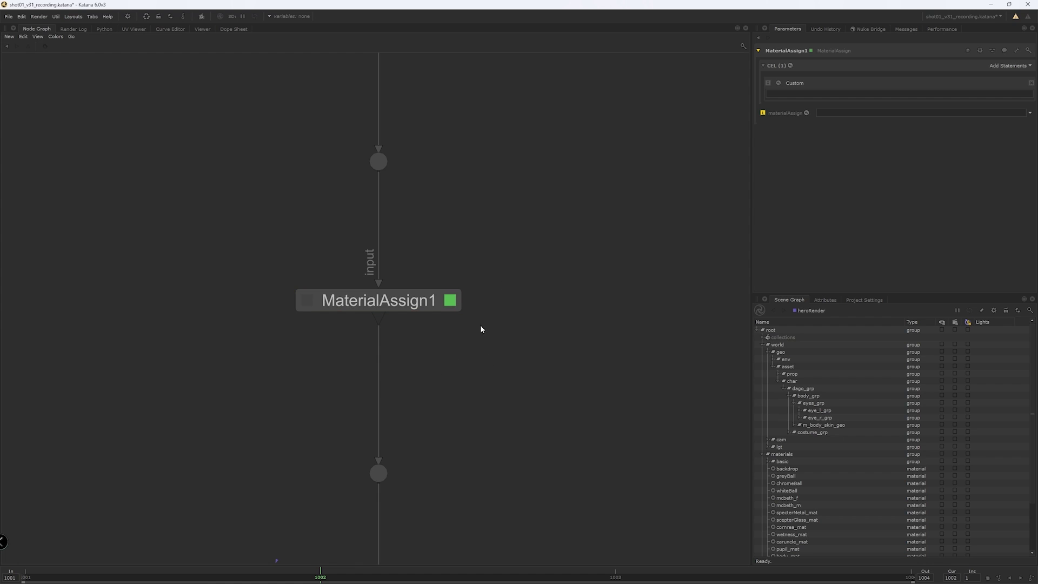
# - Create a GroupStack node, insert it above MaterialAssign1 and move the MaterialAssign1 node into the stack
pyautogui.press('Tab')
pyautogui.write('group')
pyautogui.press('Down')
pyautogui.press('Return')
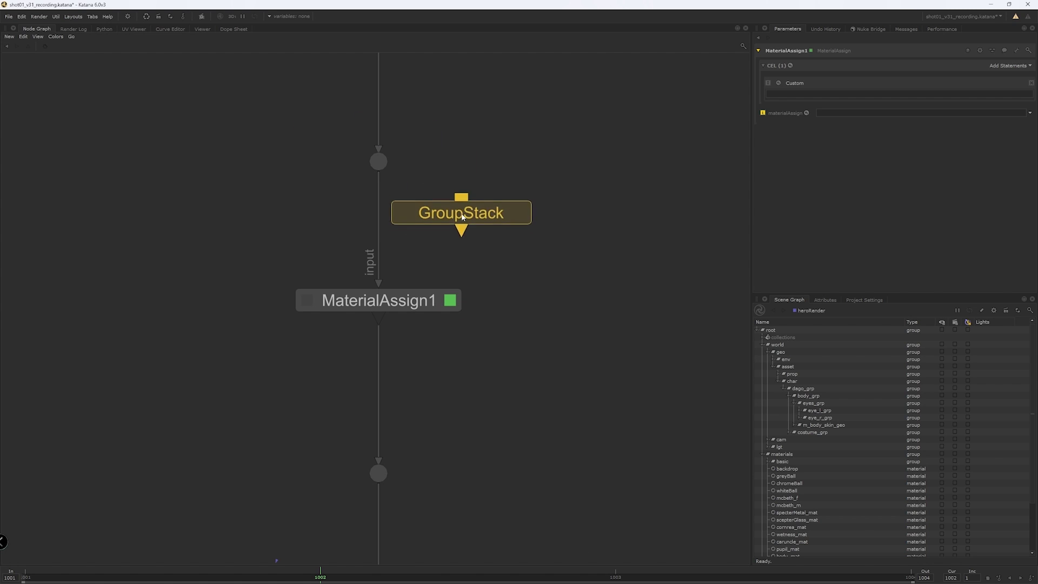
pyautogui.click(384, 249)
pyautogui.click(436, 246)
pyautogui.moveTo(361, 338); pyautogui.dragTo(780, 107)
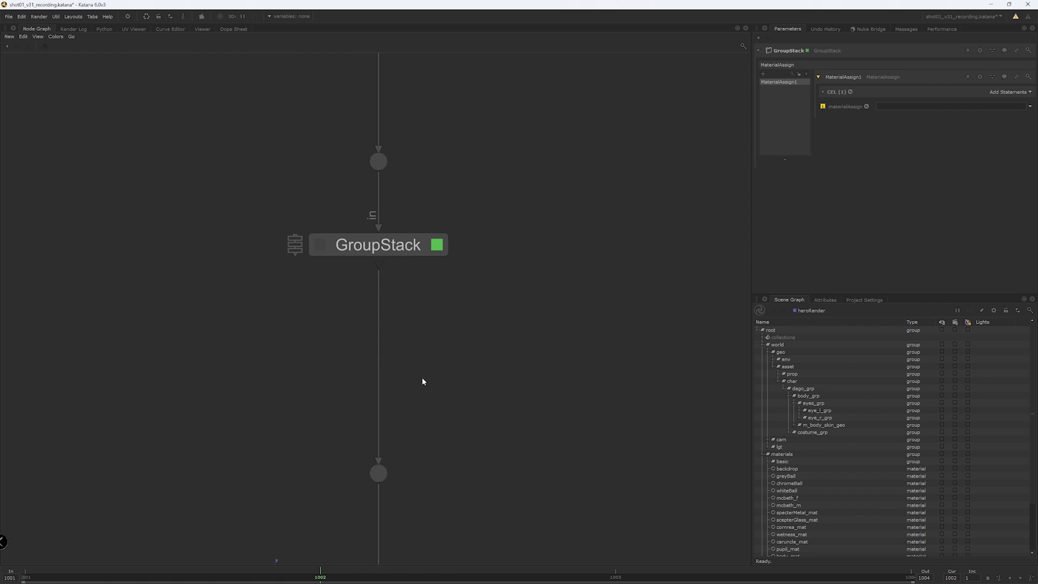
# - Move the stack node lower on the connection and rename it MaterialAssign_GS
pyautogui.moveTo(398, 249); pyautogui.dragTo(398, 307)
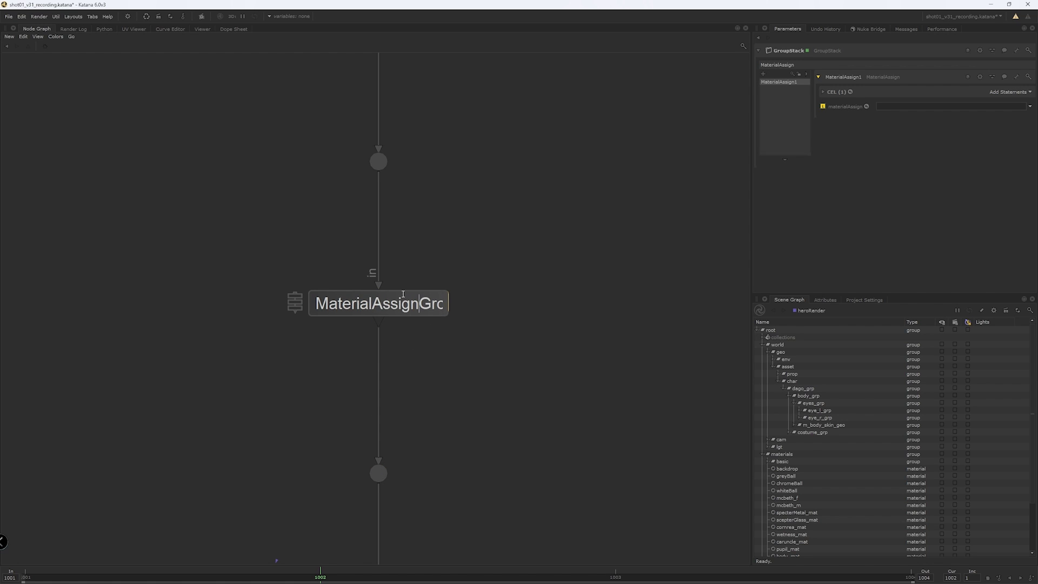
pyautogui.press('BackSpace')
pyautogui.press('Return')
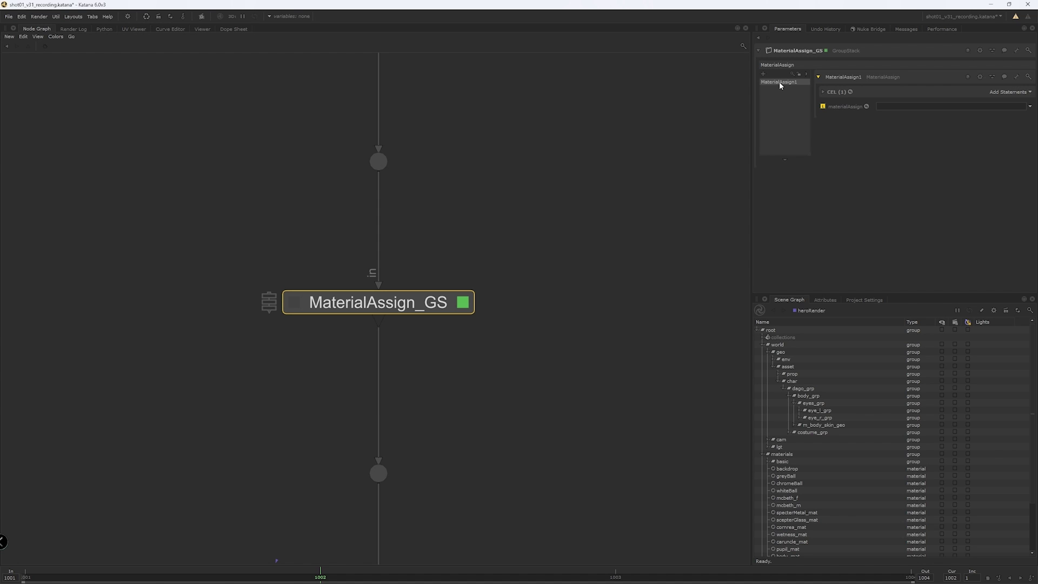
# - Rename the MaterialAssign1 node inside the stack to skin_MA
pyautogui.doubleClick(849, 76)
pyautogui.write('skin_MA')
pyautogui.press('Return')
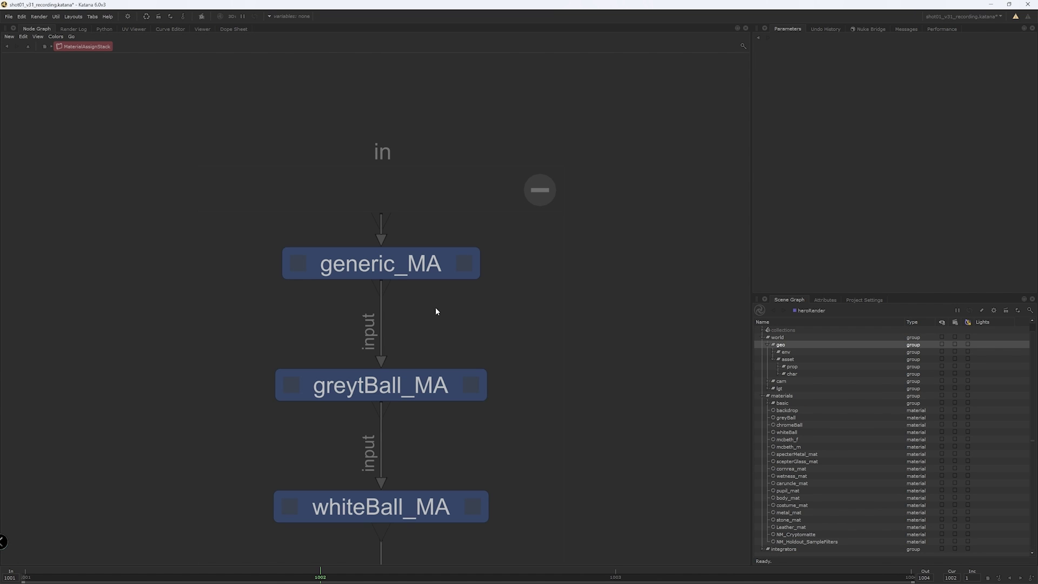
# - Examine the chain of material assignments inside MaterialAssignStack, from generic_MA to volume_MA, and return to the main graph
pyautogui.scroll(-6, 435, 307)
pyautogui.moveTo(504, 529); pyautogui.dragTo(479, 342, button='middle')
pyautogui.moveTo(451, 190); pyautogui.dragTo(472, 471, button='middle')
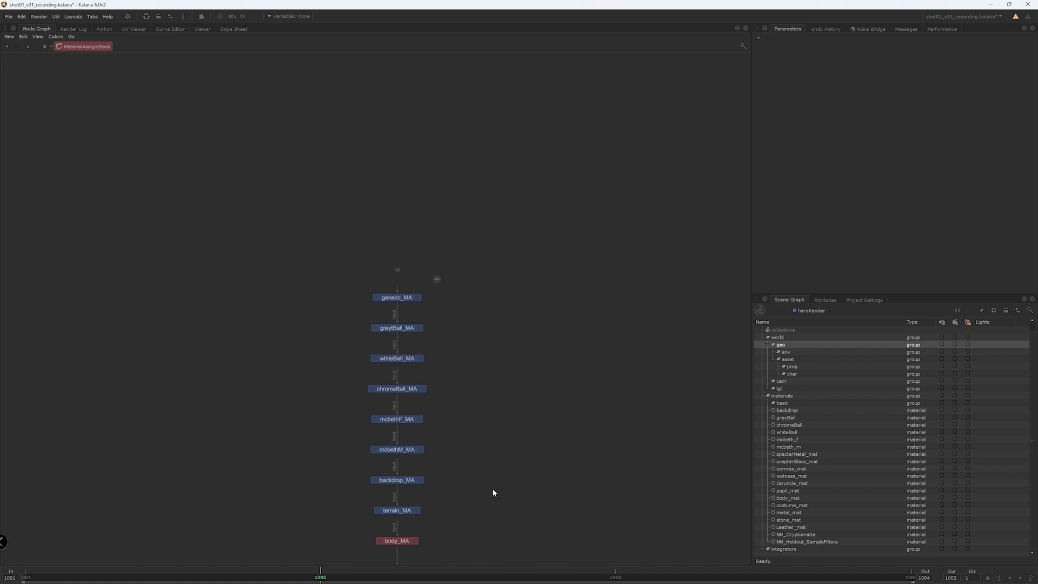
pyautogui.moveTo(485, 490); pyautogui.dragTo(431, 100, button='middle')
pyautogui.scroll(3, 312, 100)
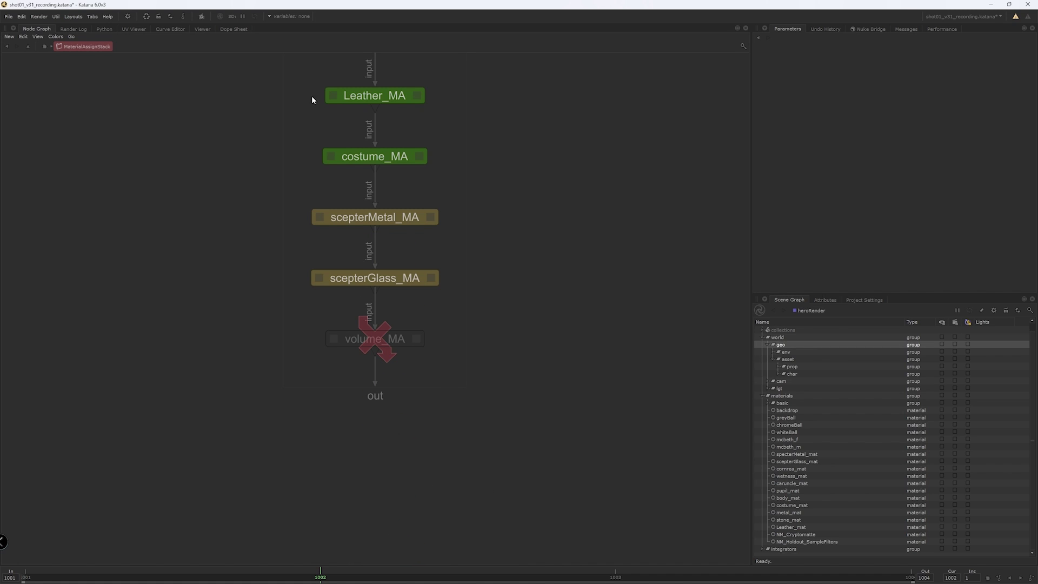
pyautogui.click(43, 47)
# - Show the MaterialAssignStack parameters and select the geometry matched by metal_MA's CEL statement in the scene graph
pyautogui.click(558, 280)
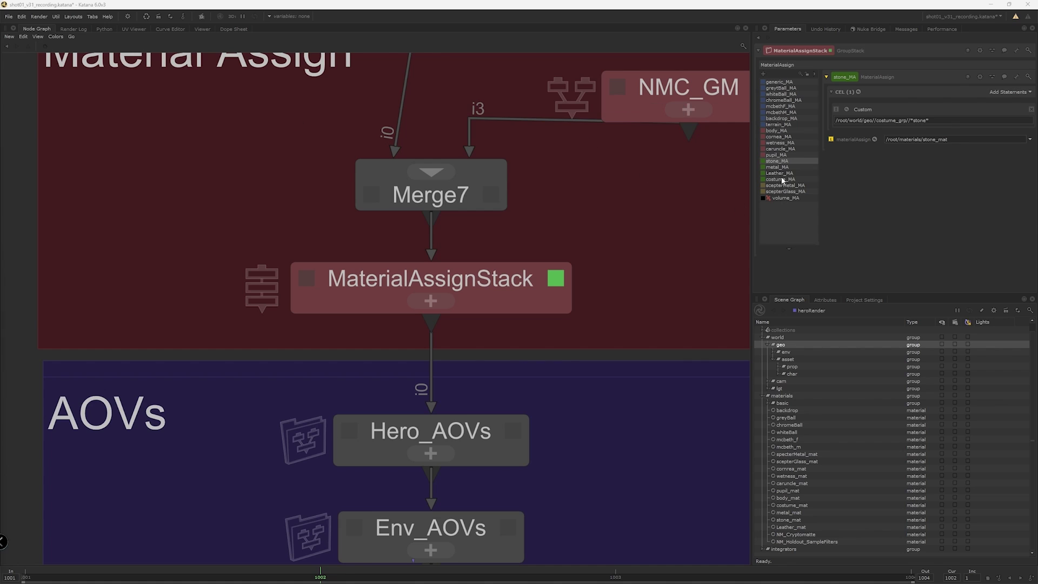
pyautogui.click(784, 167)
pyautogui.click(831, 91)
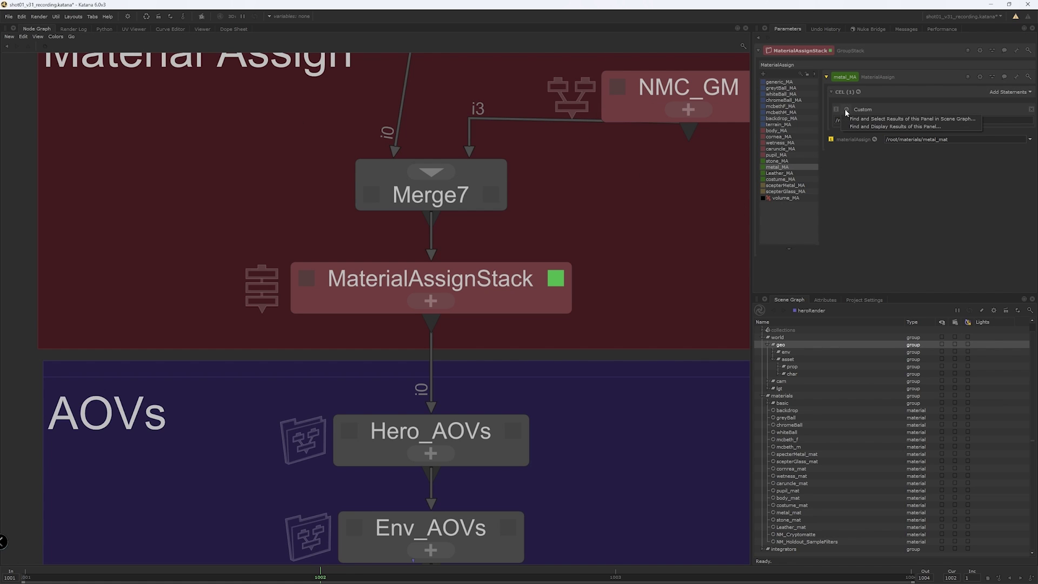
pyautogui.click(846, 110)
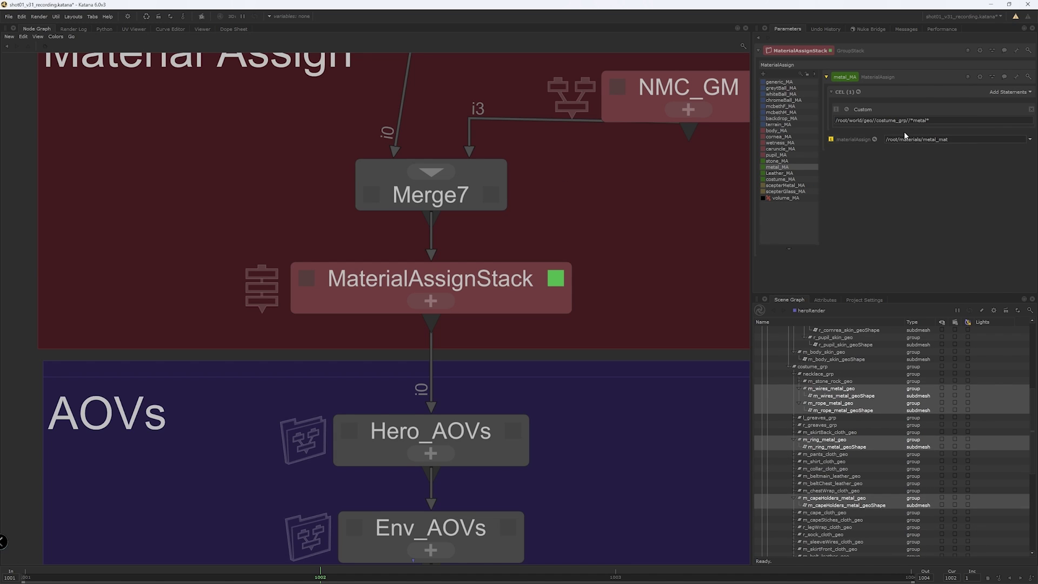
# - Find and select the geometry matched by the Leather_MA and stone_MA CEL statements in the scene graph
pyautogui.click(797, 173)
pyautogui.click(832, 92)
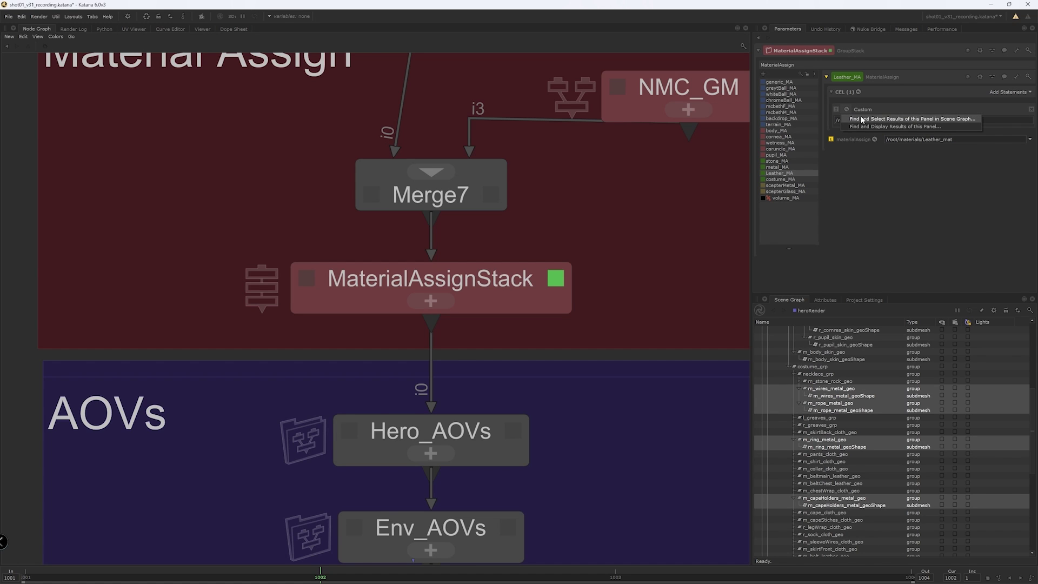
pyautogui.click(847, 109)
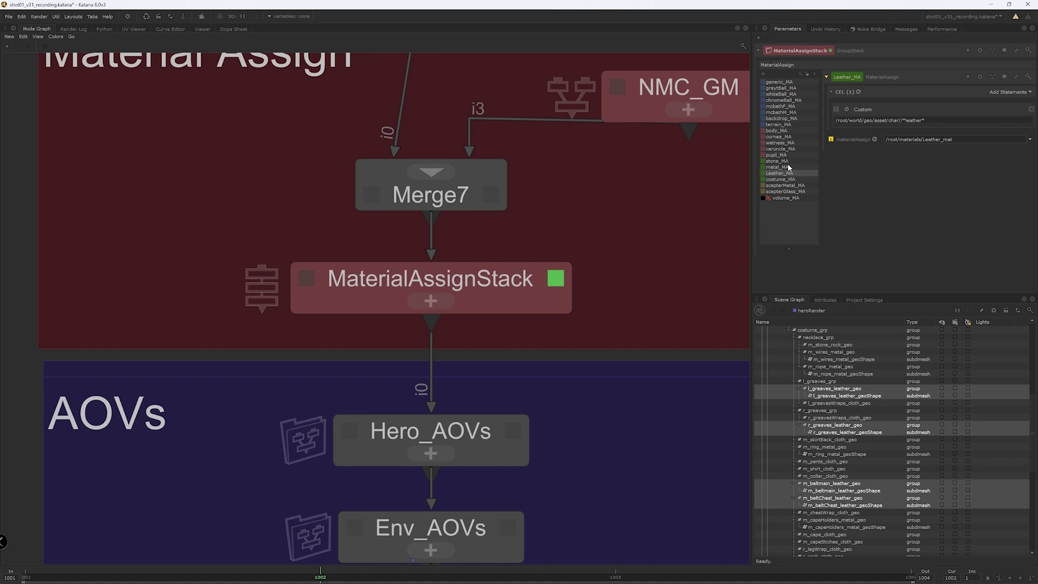
pyautogui.click(846, 109)
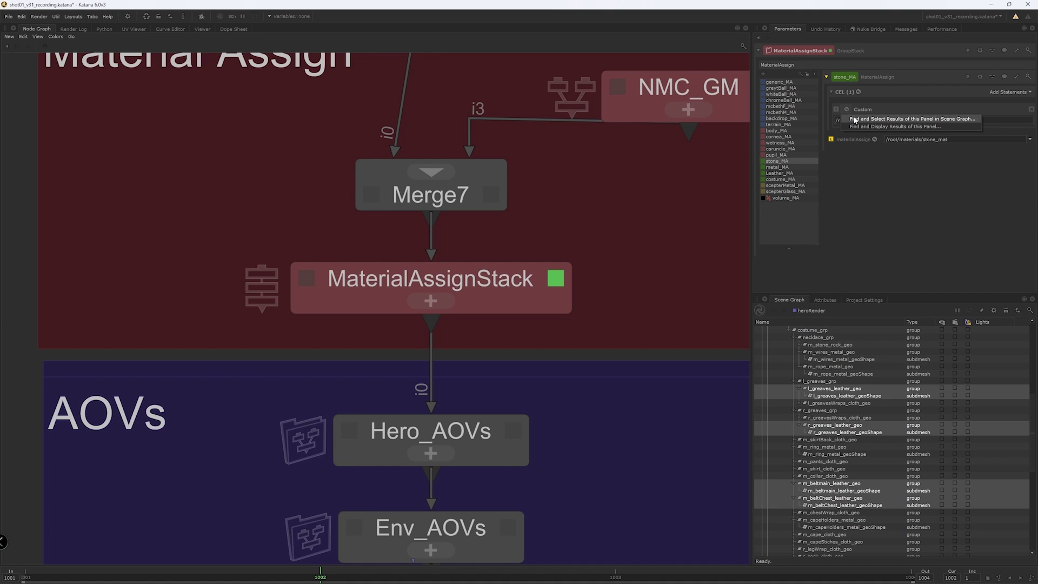
pyautogui.click(855, 120)
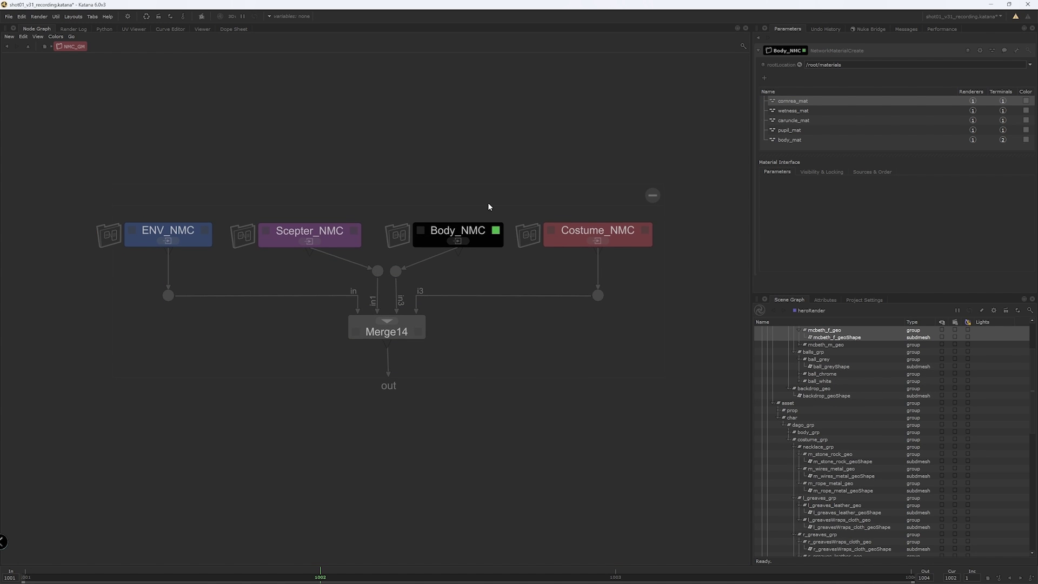
# - Enter the Body_NMC node and examine its body map and skin shading networks up close
pyautogui.hotkey('ctrl', 'Return')
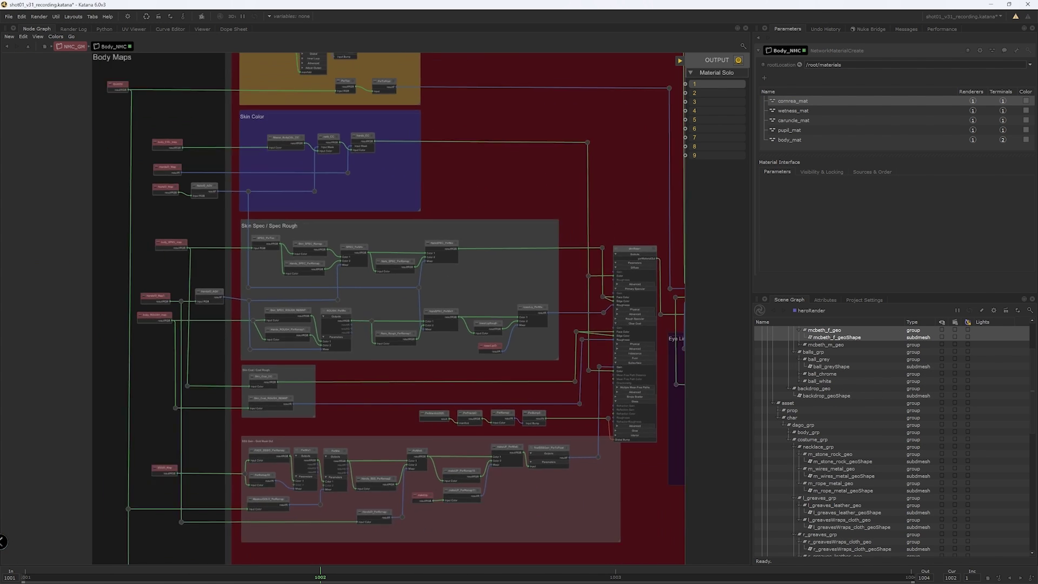
pyautogui.scroll(-3, 503, 249)
pyautogui.moveTo(348, 495); pyautogui.dragTo(270, 275, button='middle')
pyautogui.scroll(7, 324, 316)
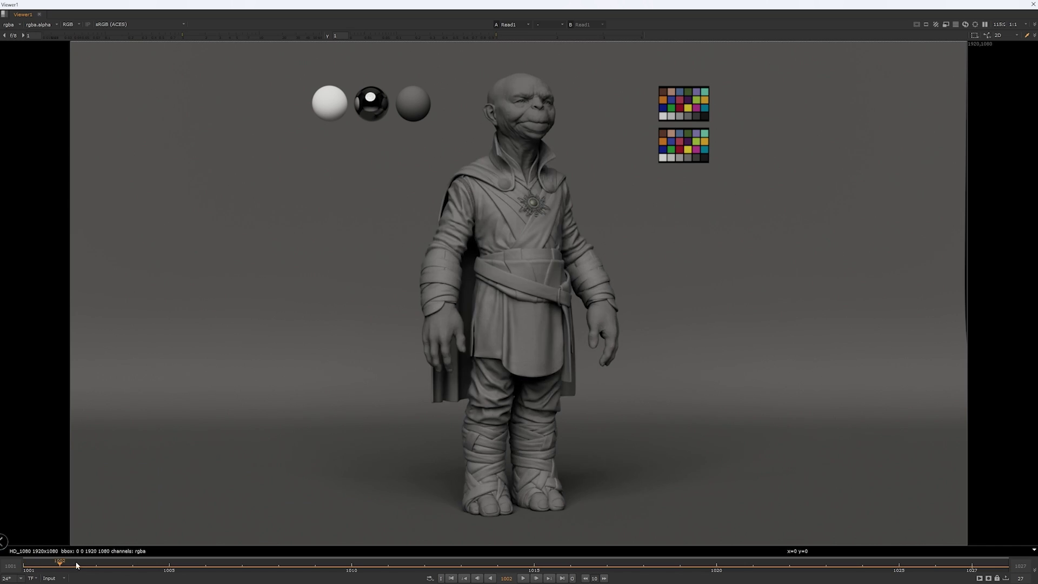
# - Switch to the Nuke viewer and scrub the full-body grey turntable render from frame 1002 to its end
pyautogui.moveTo(59, 565); pyautogui.dragTo(1005, 563)
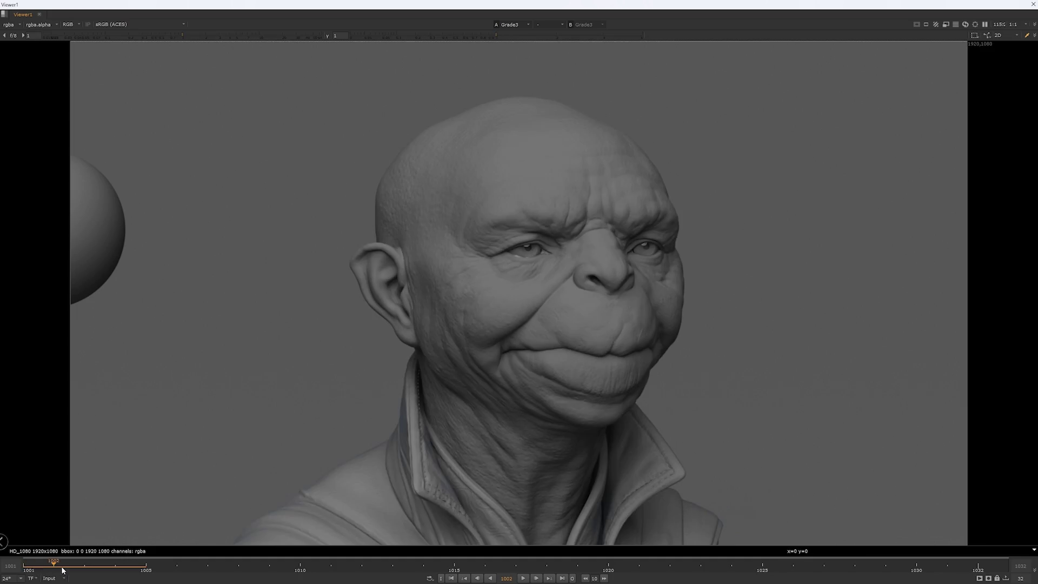
# - Scrub the grey head turntable from frame 1002 onward, and switch to Katana to examine the character's head and necklace render up close
pyautogui.moveTo(70, 569); pyautogui.dragTo(664, 580)
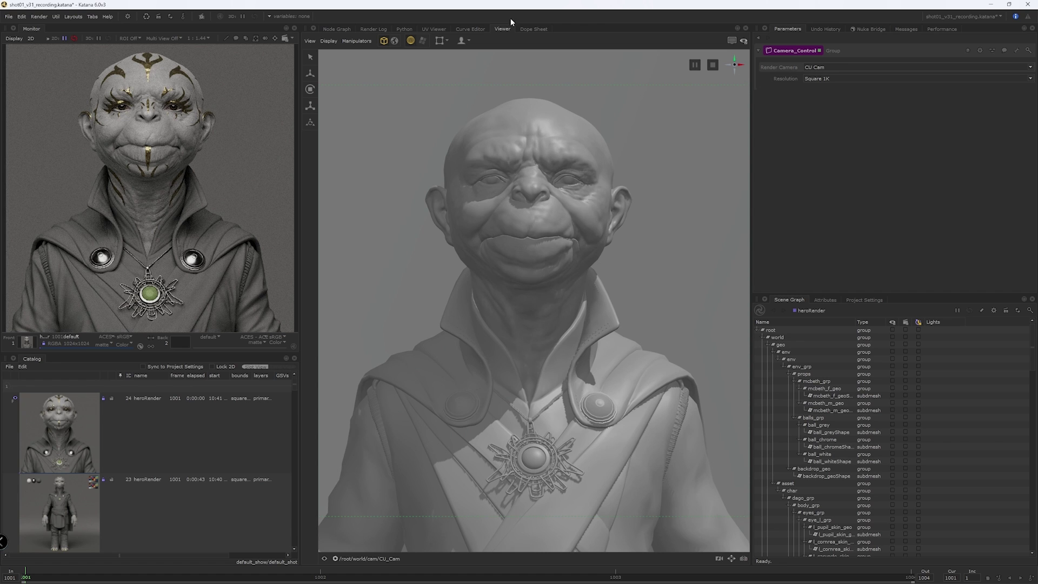
pyautogui.scroll(4, 149, 187)
pyautogui.moveTo(149, 188); pyautogui.dragTo(156, 170, button='middle')
pyautogui.scroll(3, 149, 188)
pyautogui.scroll(-4, 150, 188)
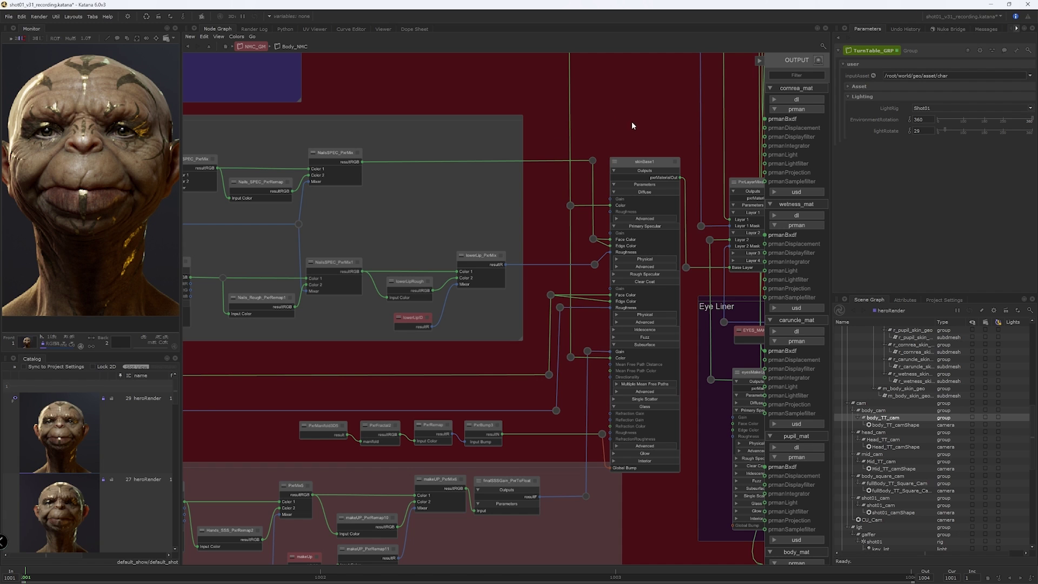
# - Examine the nail and lower-lip specular and roughness nodes feeding skinBase1 in the Body_NMC network
pyautogui.click(459, 197)
pyautogui.click(615, 125)
pyautogui.scroll(3, 485, 178)
pyautogui.scroll(1, 552, 176)
pyautogui.moveTo(553, 176); pyautogui.dragTo(236, 249, button='middle')
pyautogui.moveTo(495, 192); pyautogui.dragTo(549, 193, button='middle')
pyautogui.moveTo(326, 194); pyautogui.dragTo(536, 168, button='middle')
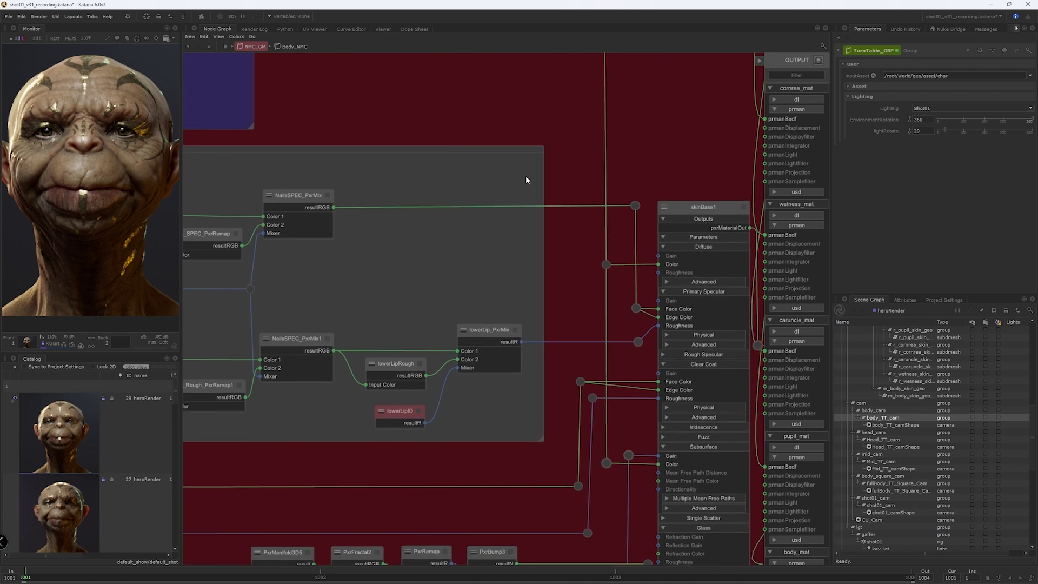
pyautogui.scroll(-4, 391, 248)
pyautogui.moveTo(391, 247); pyautogui.dragTo(459, 247, button='middle')
pyautogui.scroll(2, 443, 246)
pyautogui.moveTo(671, 223); pyautogui.dragTo(579, 215, button='middle')
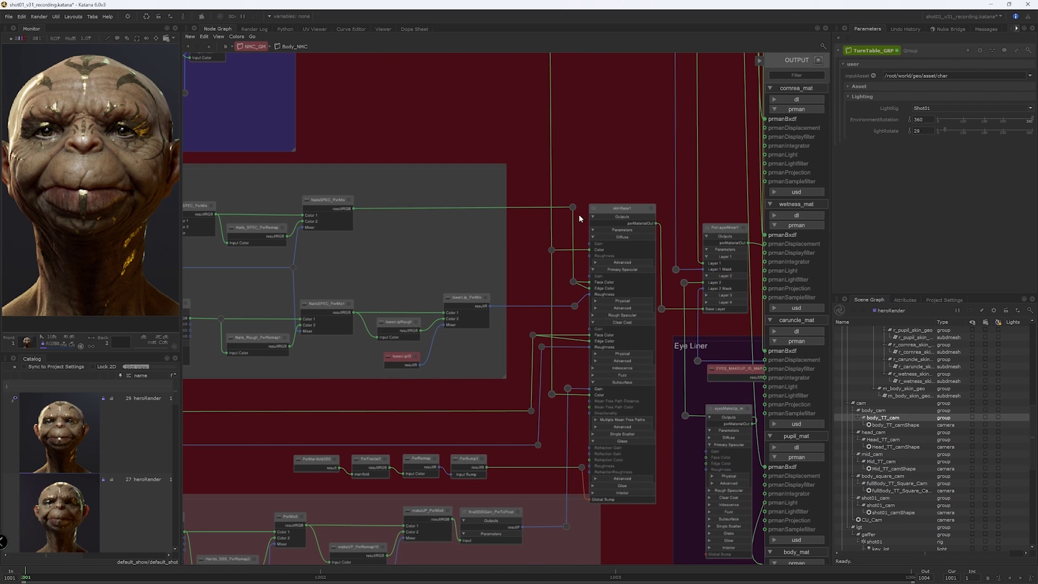
# - Trace the body skin network from skinBase1 and the Head Gold group through the layer mixer to the main skin LayerSurface node
pyautogui.click(618, 209)
pyautogui.moveTo(631, 154); pyautogui.dragTo(626, 400, button='middle')
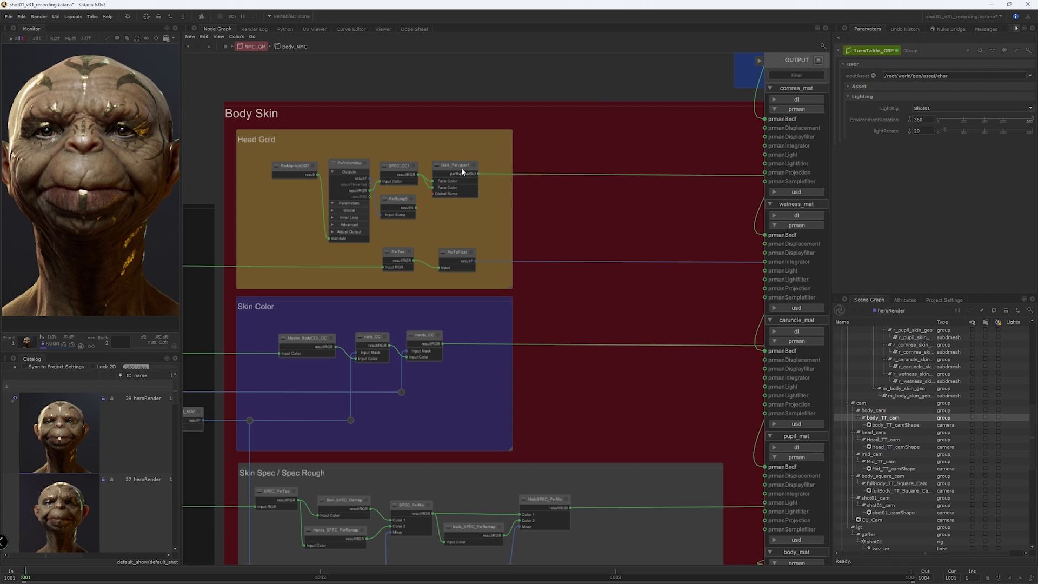
pyautogui.moveTo(507, 167); pyautogui.dragTo(288, 110, button='middle')
pyautogui.moveTo(675, 271); pyautogui.dragTo(511, 186, button='middle')
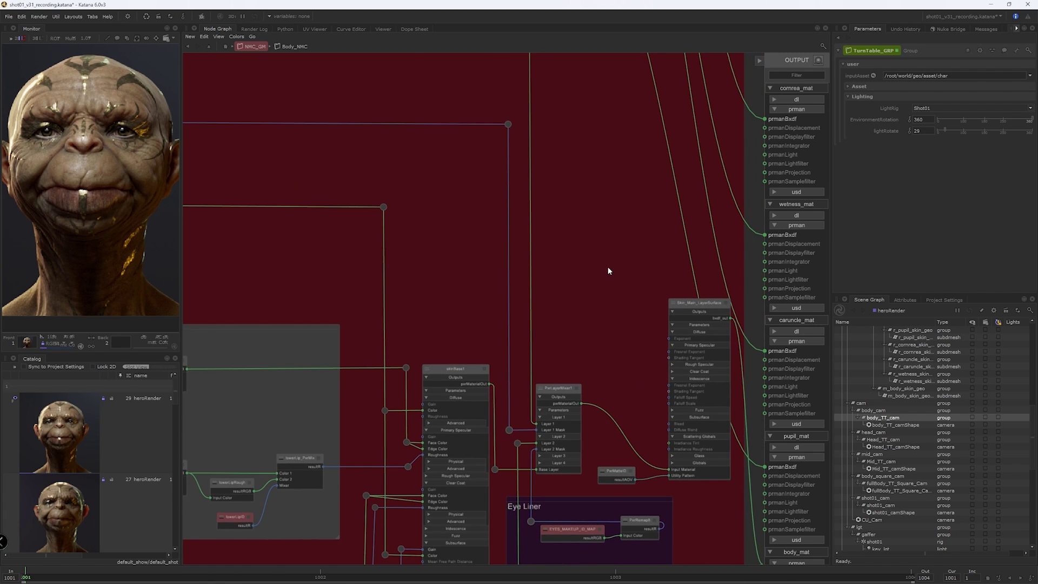
pyautogui.moveTo(611, 329); pyautogui.dragTo(562, 203, button='middle')
pyautogui.click(496, 225)
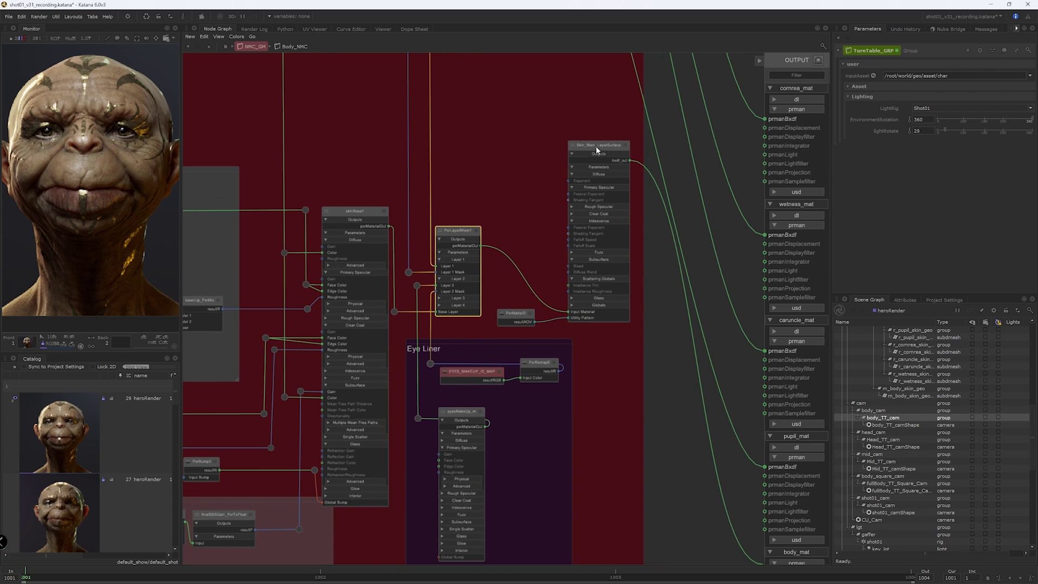
pyautogui.click(596, 146)
pyautogui.moveTo(473, 115); pyautogui.dragTo(729, 150, button='middle')
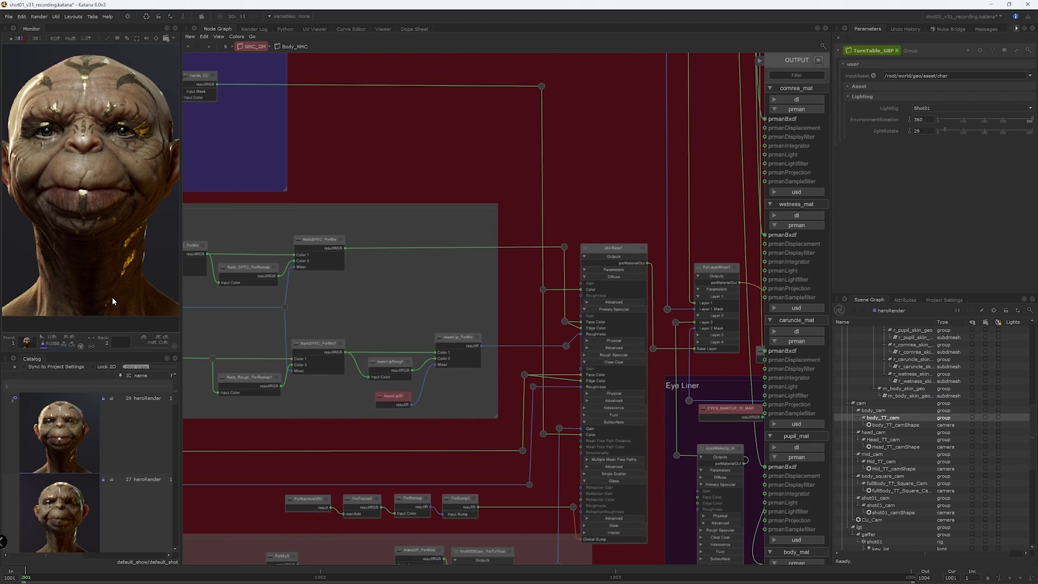
# - View the head render's GoldID and direct diffuse passes, and return to the default output
pyautogui.click(54, 338)
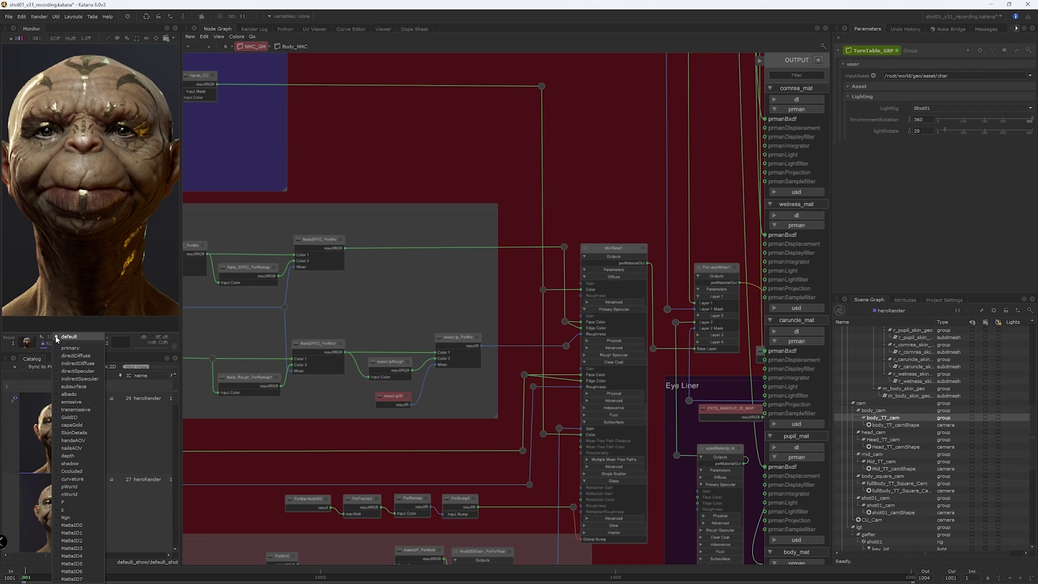
pyautogui.click(80, 419)
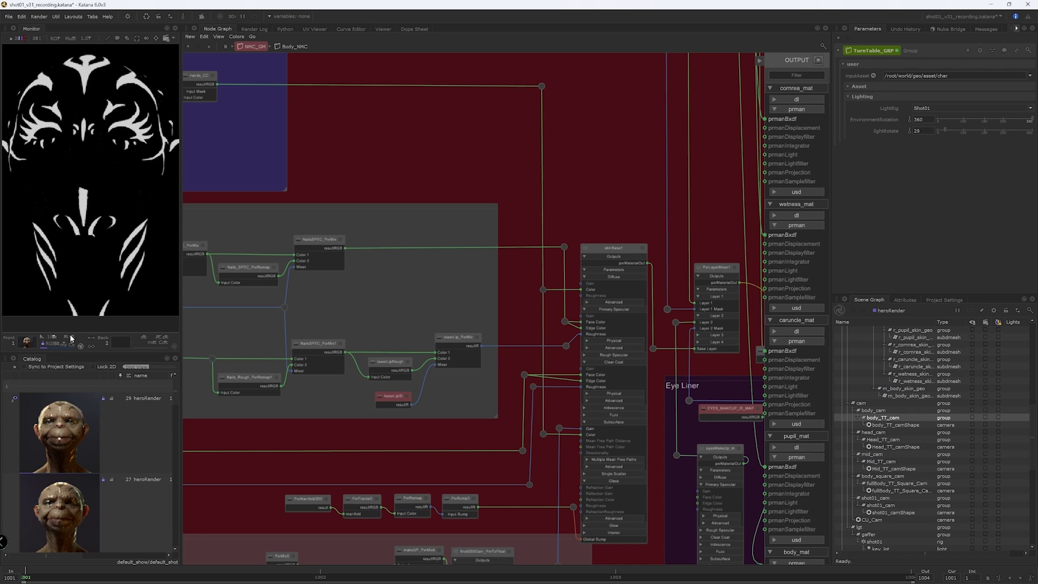
pyautogui.click(55, 338)
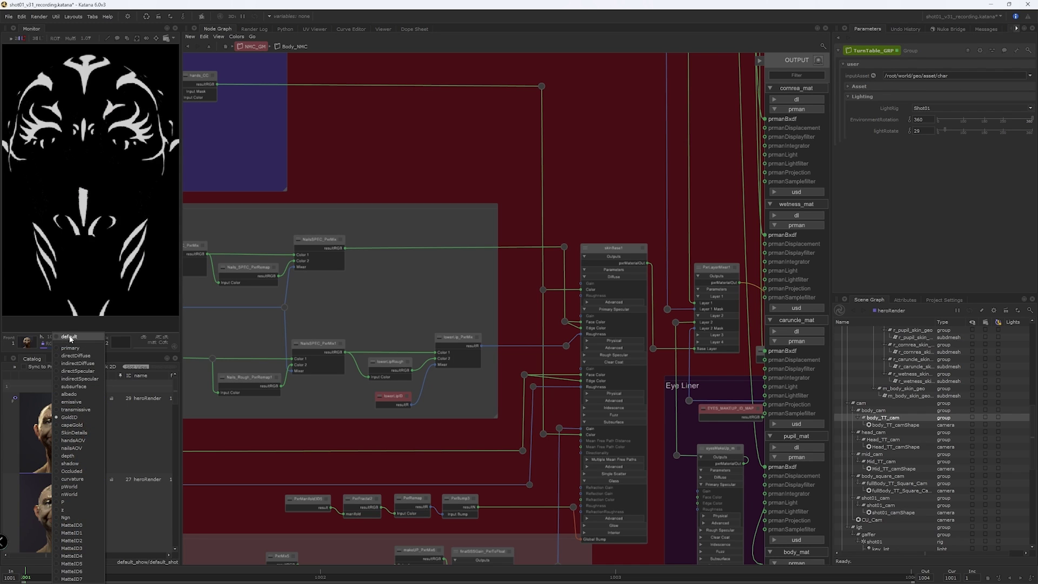
pyautogui.click(70, 336)
pyautogui.click(54, 338)
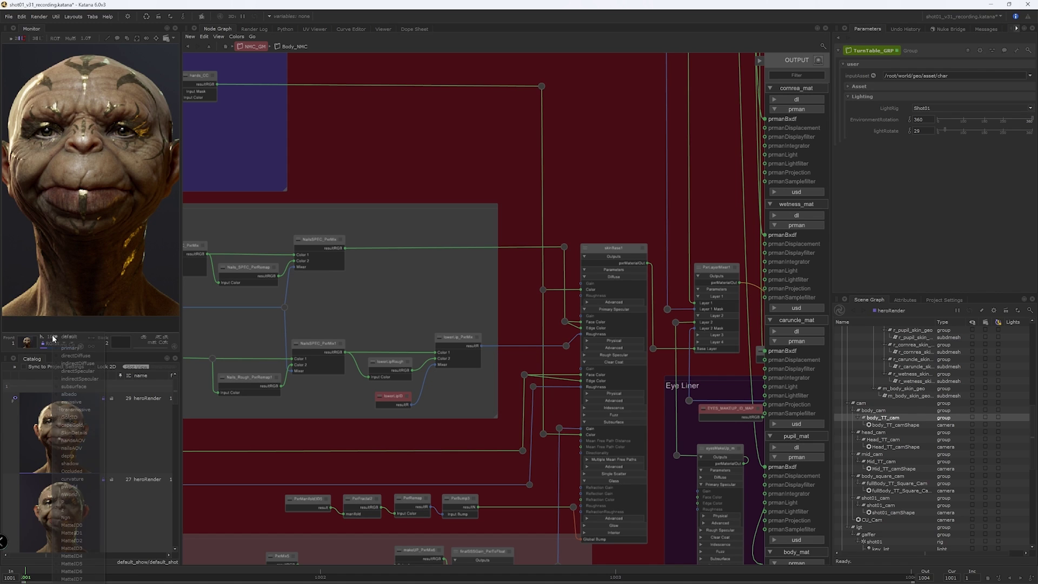
pyautogui.click(75, 359)
pyautogui.click(54, 338)
pyautogui.click(62, 339)
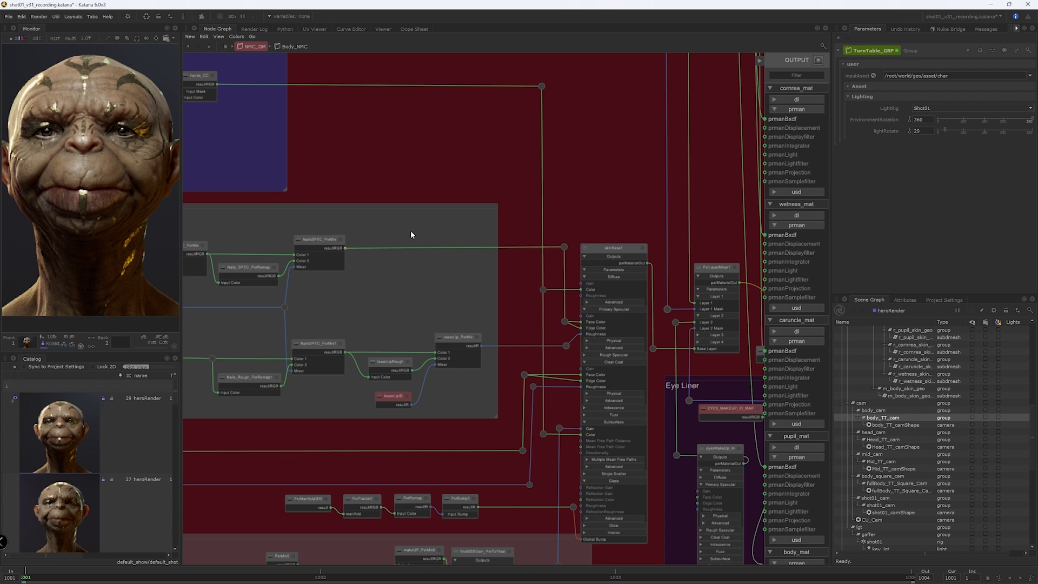
pyautogui.scroll(-2, 412, 234)
pyautogui.scroll(-1, 445, 263)
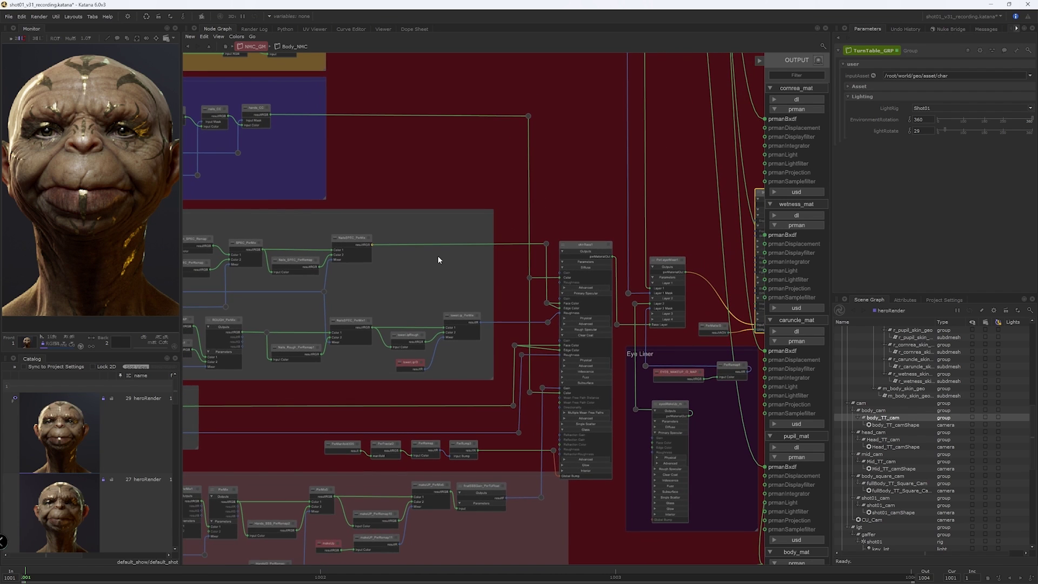
pyautogui.scroll(-2, 487, 366)
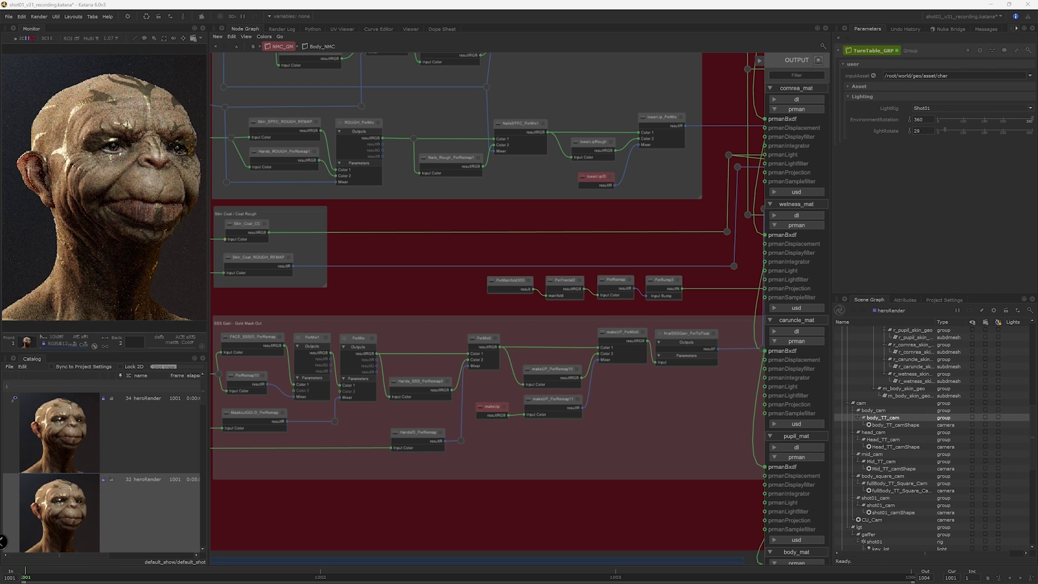
# - Compare individual passes of the three-quarter head render, including GoldID, and restore the default output
pyautogui.click(60, 338)
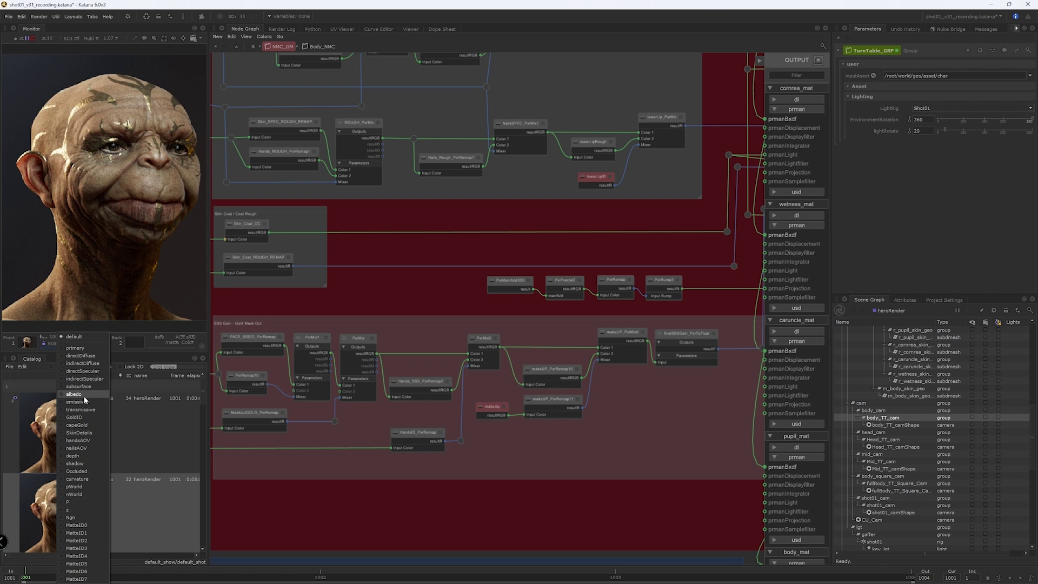
pyautogui.click(85, 402)
pyautogui.click(62, 342)
pyautogui.click(75, 416)
pyautogui.click(62, 339)
pyautogui.click(89, 364)
pyautogui.click(64, 339)
pyautogui.click(67, 336)
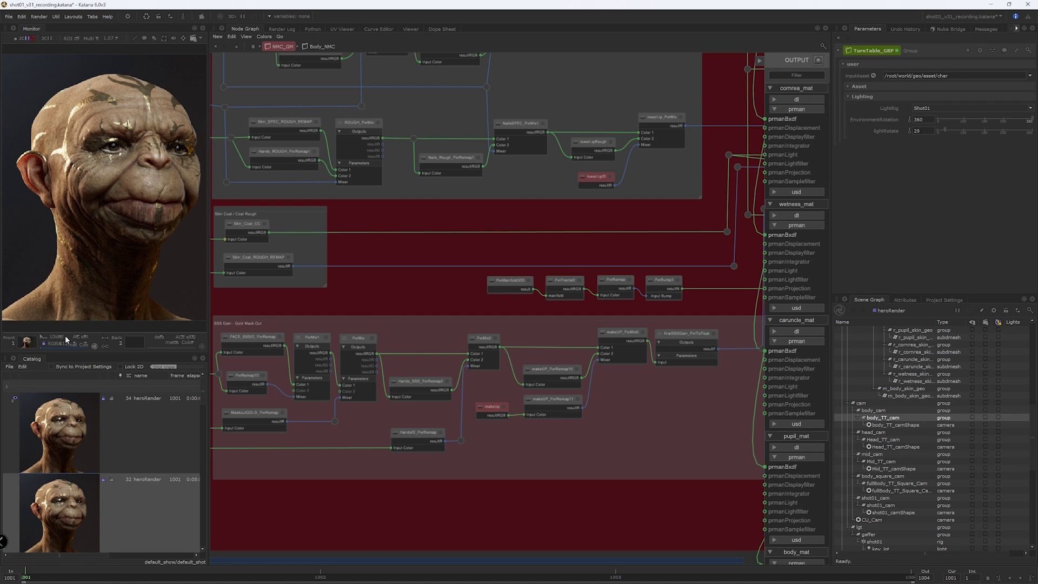
# - Examine the eye area of the render up close in the subsurface and GoldID passes, and restore the default output
pyautogui.scroll(5, 110, 217)
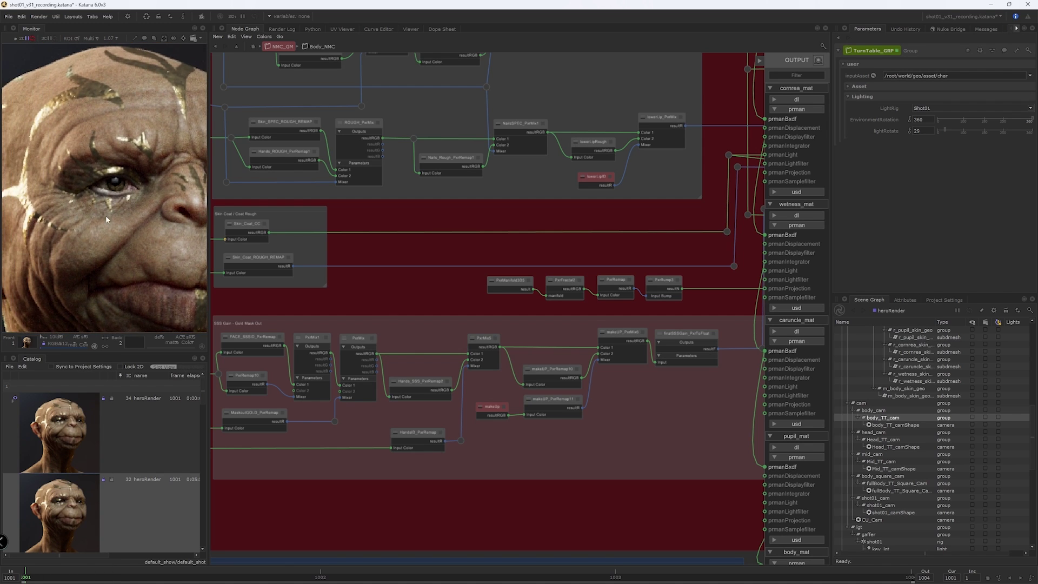
pyautogui.scroll(3, 105, 220)
pyautogui.click(61, 339)
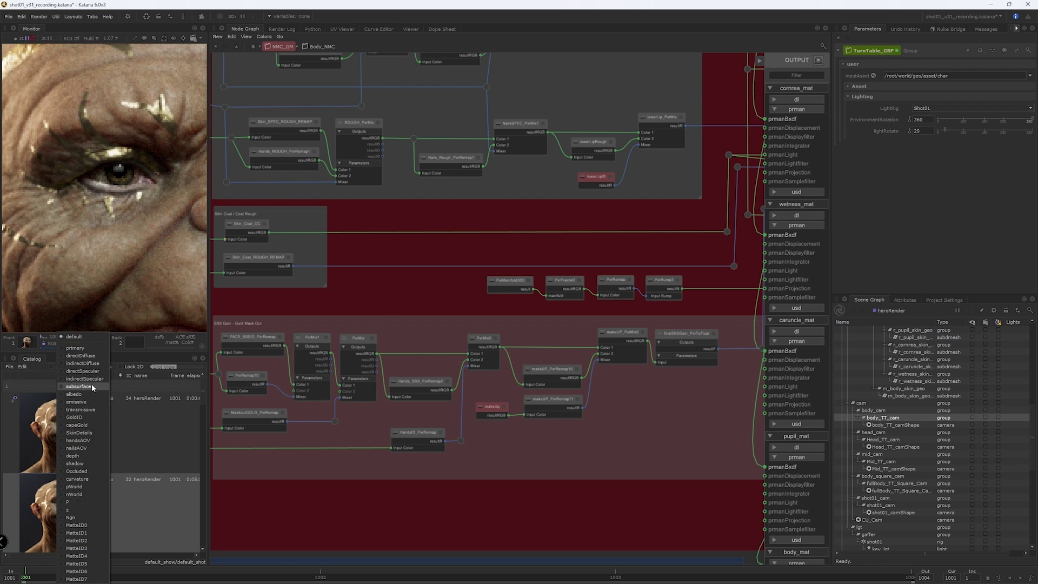
pyautogui.click(92, 386)
pyautogui.click(61, 338)
pyautogui.click(74, 417)
pyautogui.click(60, 338)
pyautogui.click(60, 336)
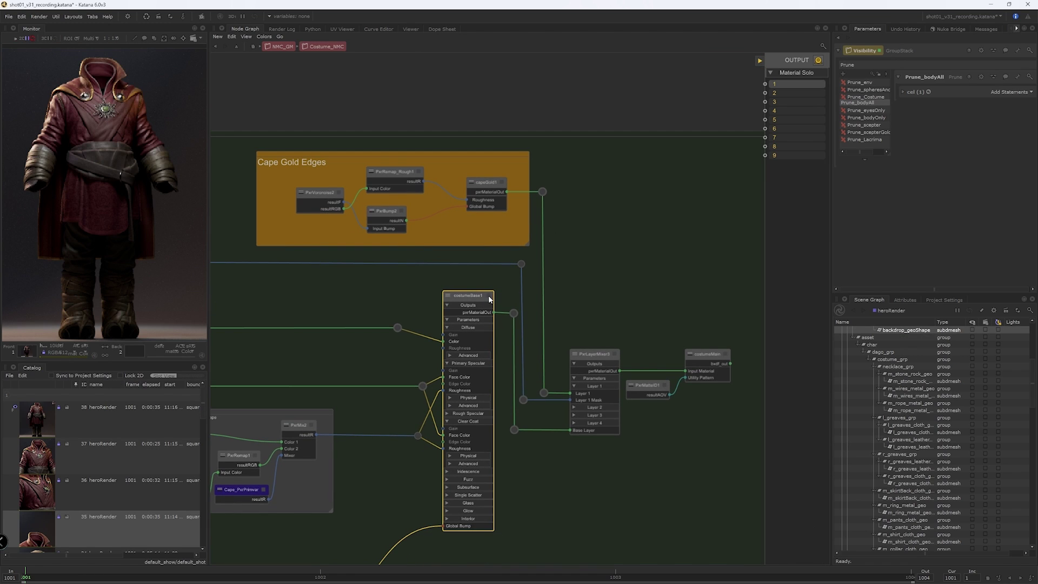
# - Show the costumeBase1 and PxrLayerMixer3 parameters and examine the lapel, cape and roughness nodes of the Costume_NMC network
pyautogui.click(488, 298)
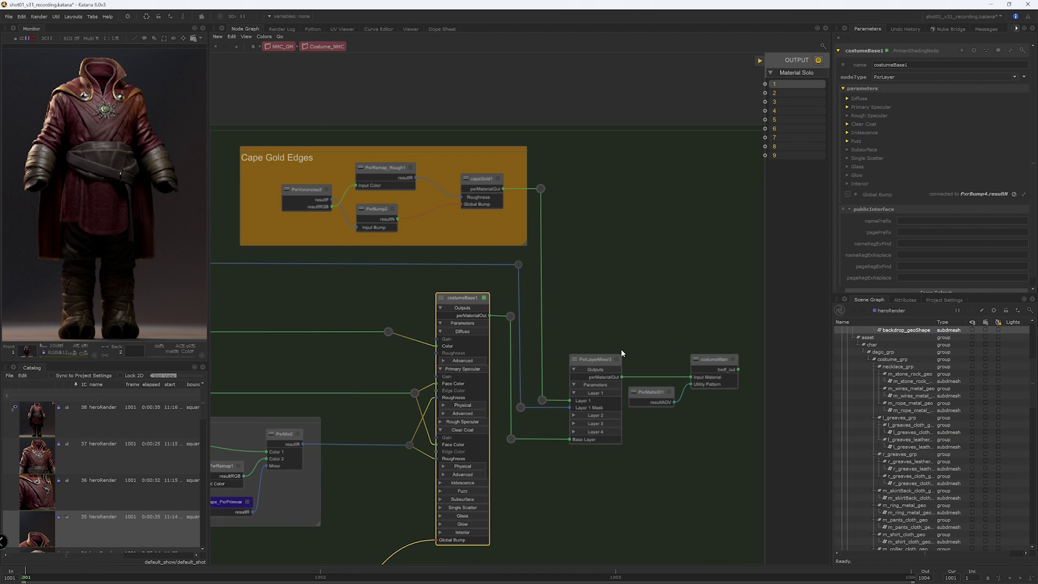
pyautogui.moveTo(626, 321); pyautogui.dragTo(786, 276, button='middle')
pyautogui.scroll(-3, 649, 284)
pyautogui.moveTo(477, 278); pyautogui.dragTo(628, 265, button='middle')
pyautogui.scroll(3, 322, 316)
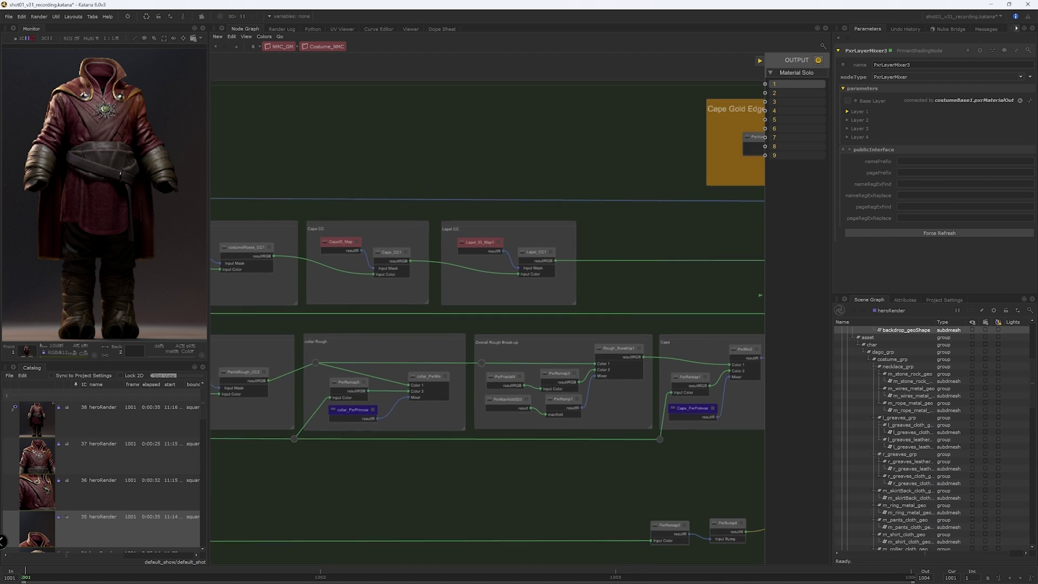
pyautogui.moveTo(302, 331); pyautogui.dragTo(382, 326, button='middle')
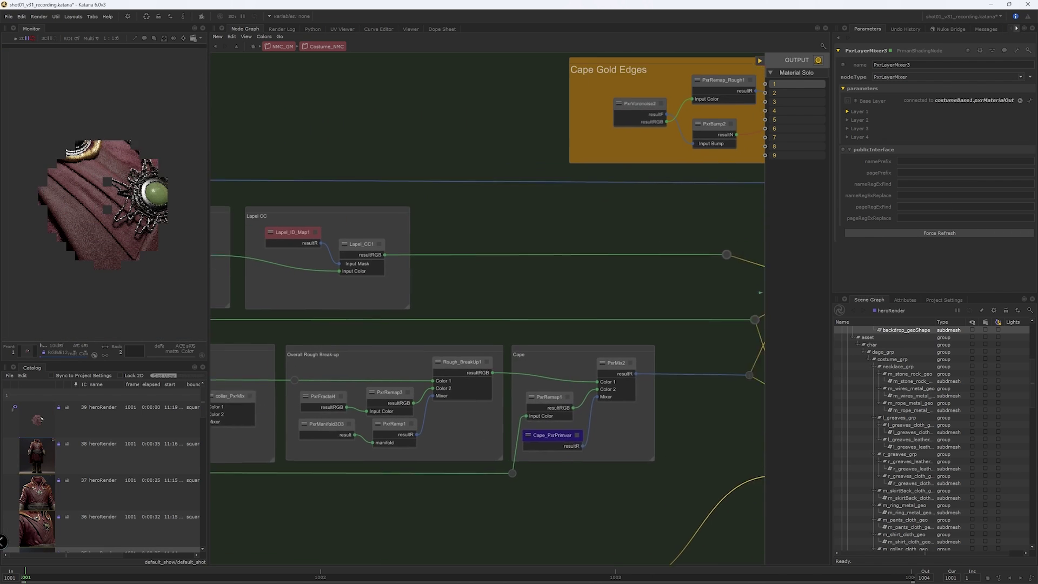
pyautogui.moveTo(632, 270); pyautogui.dragTo(367, 320, button='middle')
# - Enlarge the render view and compare render passes on the costume fabric around the necklace, returning to the default output
pyautogui.moveTo(209, 251); pyautogui.dragTo(252, 260)
pyautogui.scroll(2, 213, 276)
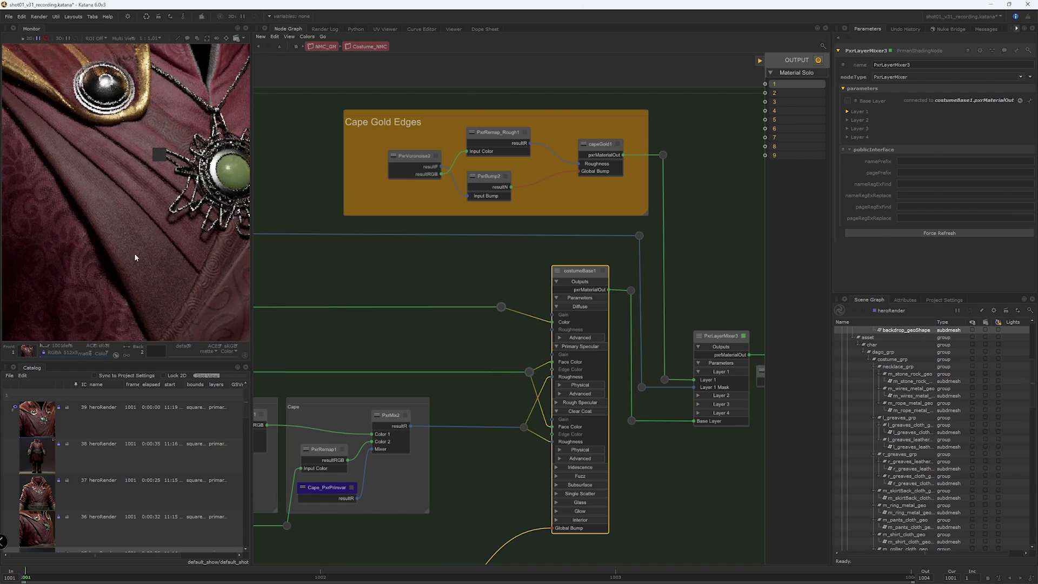
pyautogui.moveTo(169, 243); pyautogui.dragTo(204, 298, button='middle')
pyautogui.click(74, 346)
pyautogui.click(87, 409)
pyautogui.click(73, 346)
pyautogui.click(75, 348)
pyautogui.click(75, 346)
pyautogui.click(105, 371)
pyautogui.click(70, 345)
pyautogui.click(75, 347)
pyautogui.click(70, 346)
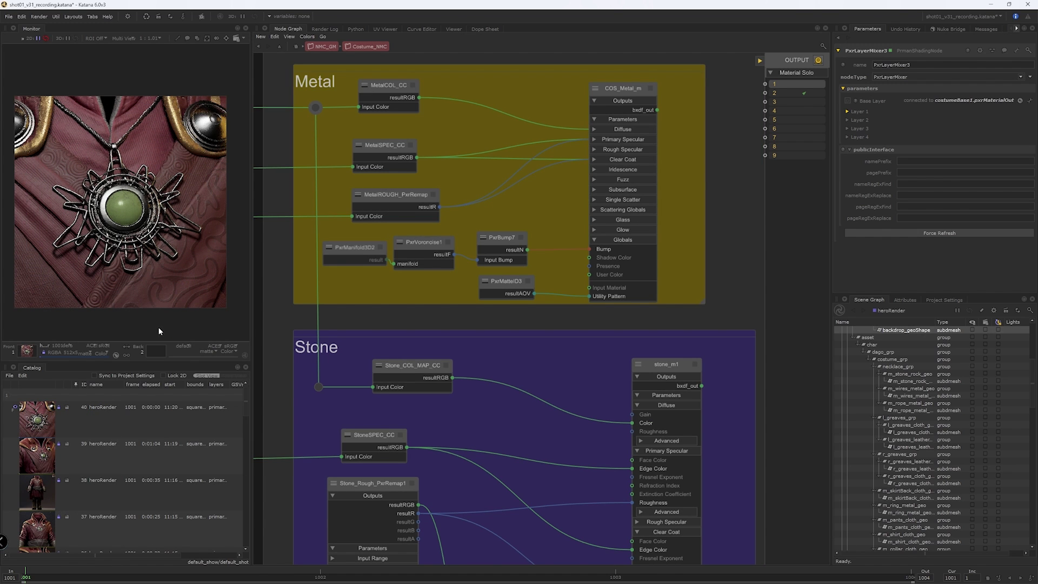
# - Examine the green stone and metal necklace up close in the costume render
pyautogui.scroll(5, 122, 217)
pyautogui.moveTo(130, 216)
pyautogui.mouseDown(button='middle')
pyautogui.moveTo(173, 59)
pyautogui.moveTo(135, 227)
pyautogui.mouseUp(button='middle')
pyautogui.scroll(-4, 135, 227)
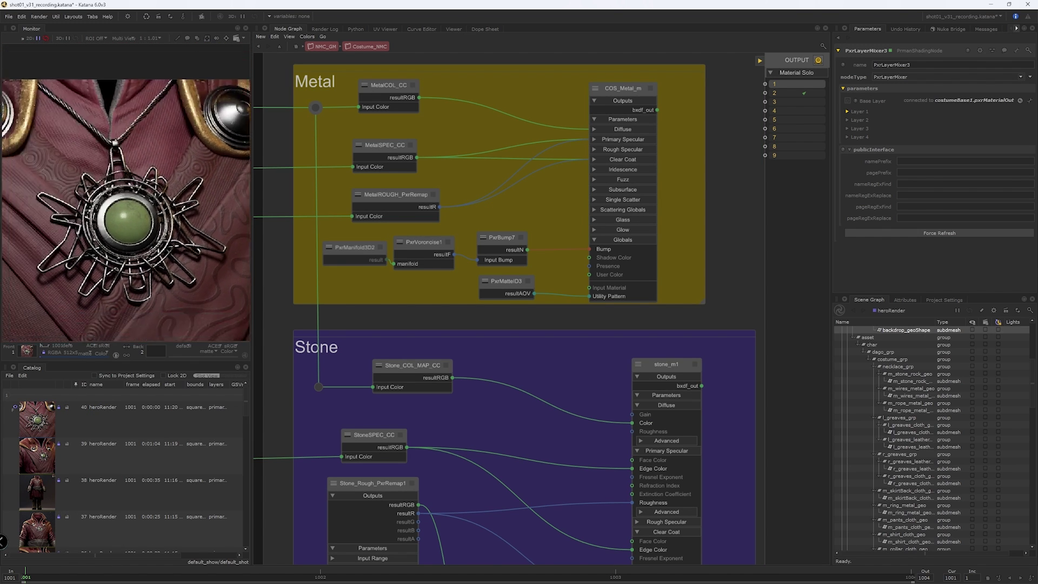
pyautogui.scroll(2, 125, 208)
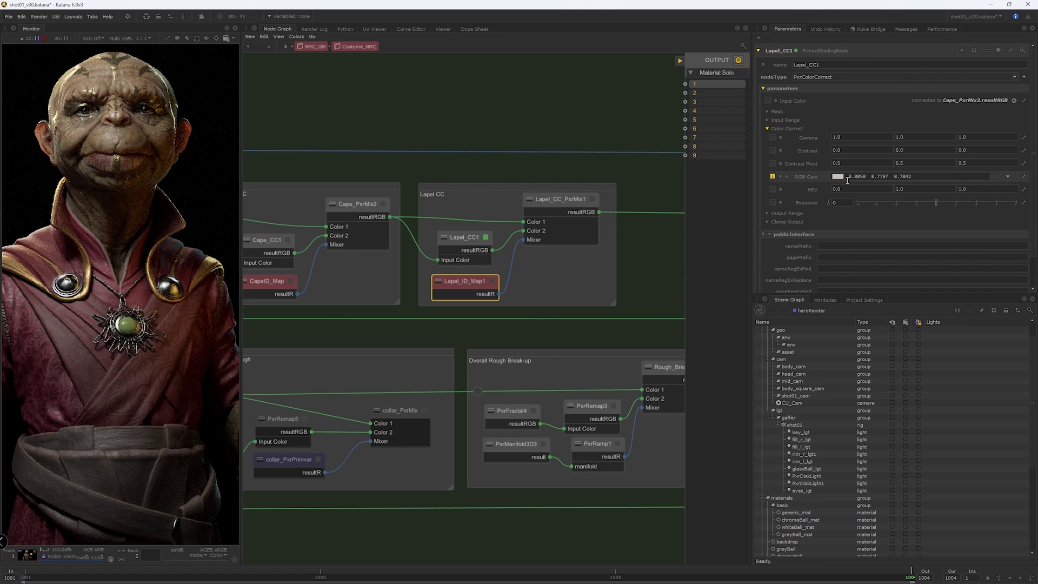
# - Set Lapel_CC1's RGB Gain to 0.6792, 0.6405, 0.4287 and widen the render view to inspect the character
pyautogui.click(838, 177)
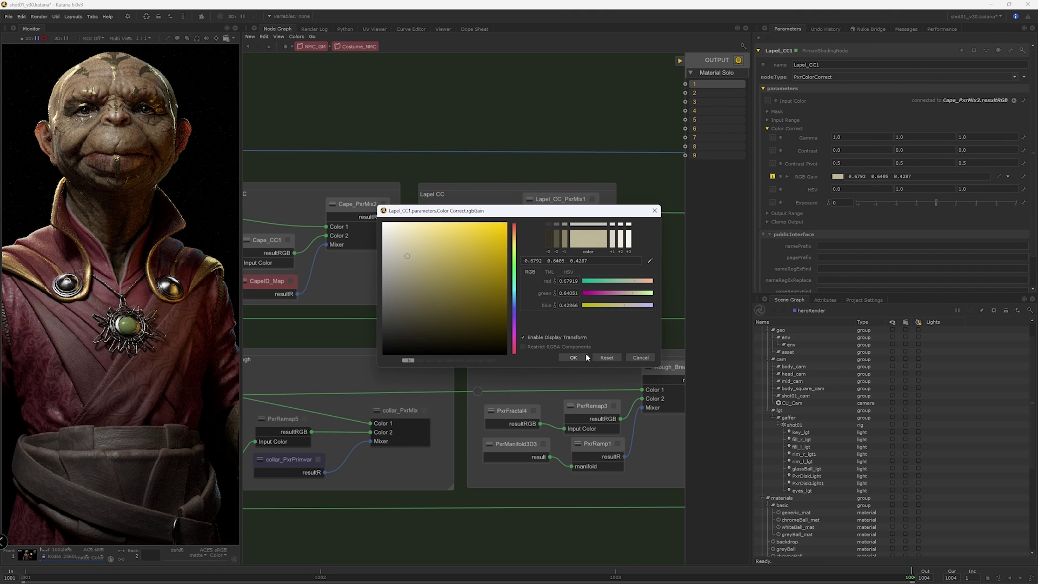
pyautogui.click(574, 358)
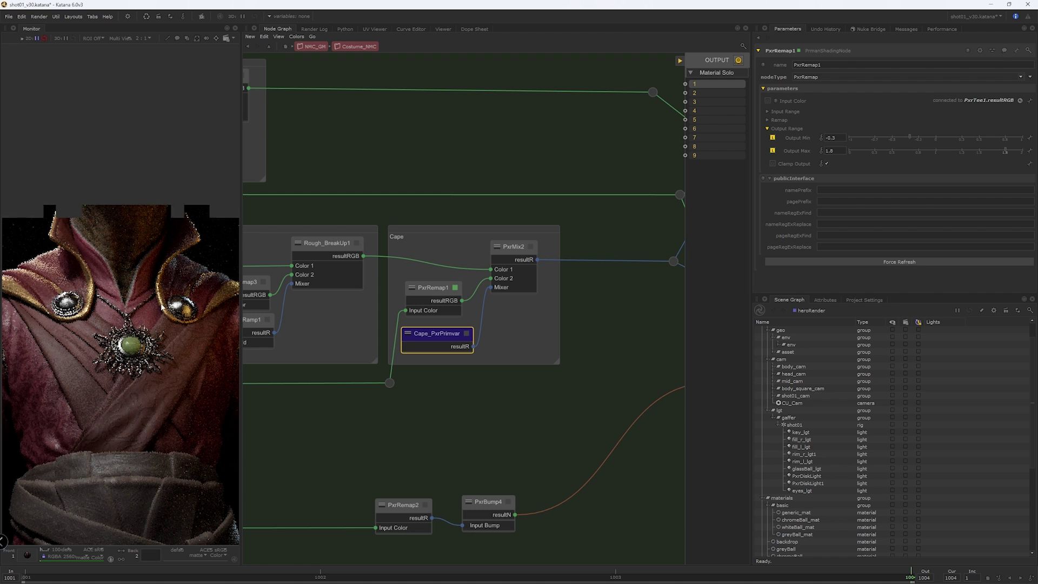
pyautogui.moveTo(231, 309); pyautogui.dragTo(319, 311)
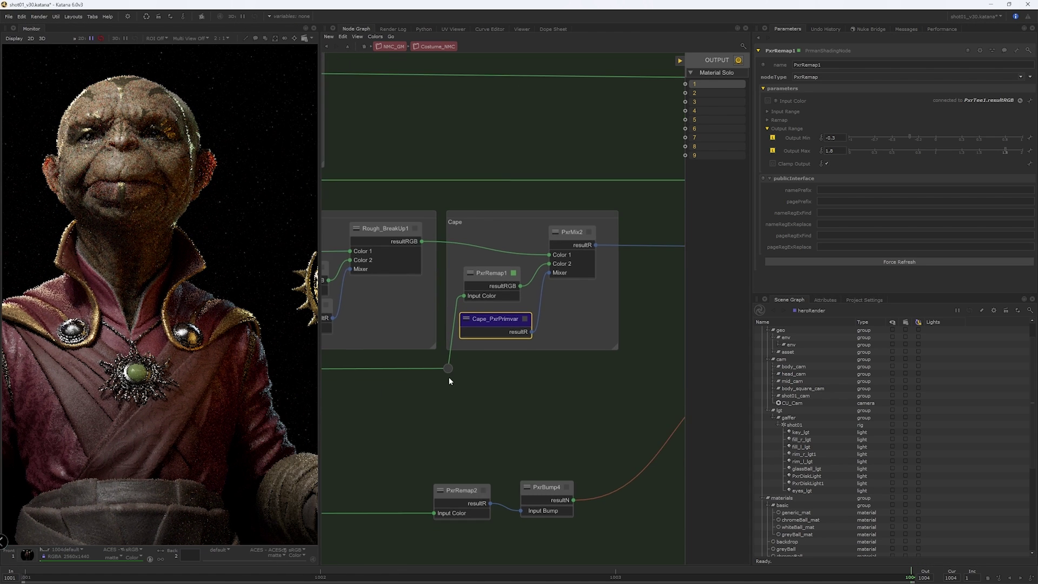
pyautogui.scroll(3, 449, 377)
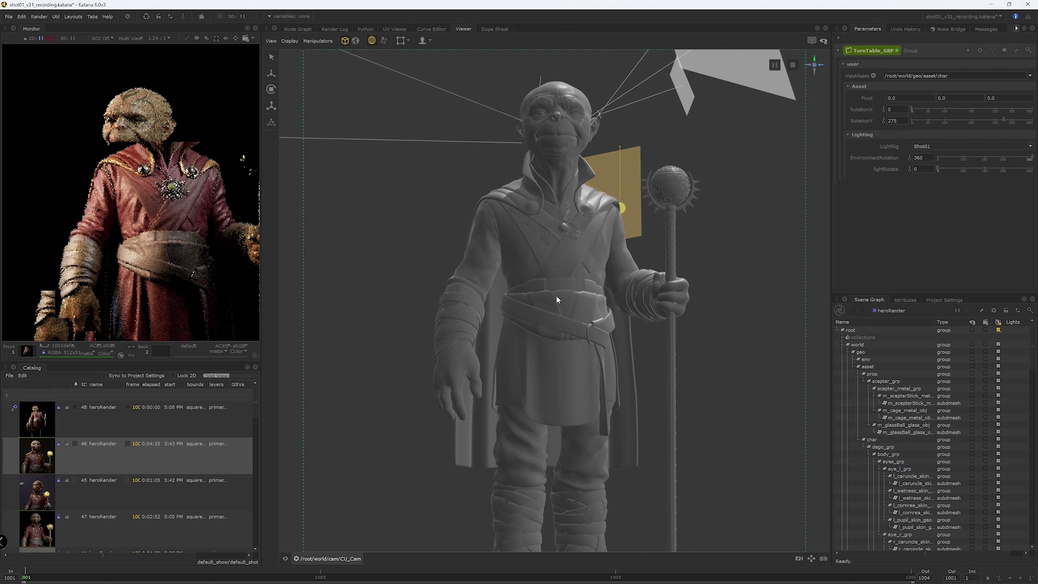
# - Orbit CU_Cam around the character to reframe the live render, and set TurnTable_GRP's light rig to Sunny
pyautogui.keyDown('alt'); pyautogui.moveTo(556, 295); pyautogui.dragTo(584, 281); pyautogui.keyUp('alt')
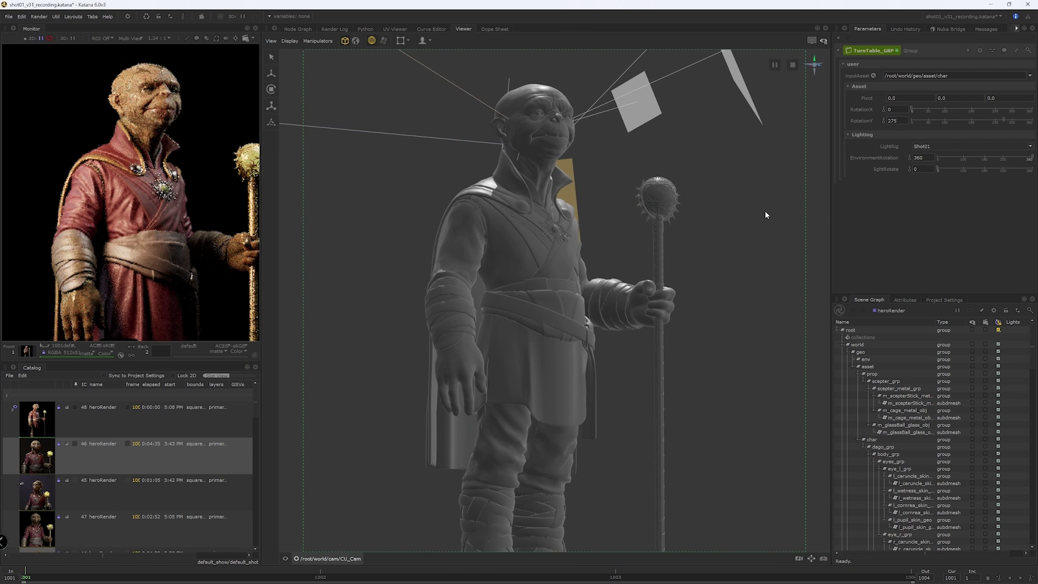
pyautogui.keyDown('alt'); pyautogui.moveTo(764, 211); pyautogui.dragTo(744, 211, button='middle'); pyautogui.keyUp('alt')
pyautogui.click(933, 147)
pyautogui.click(933, 159)
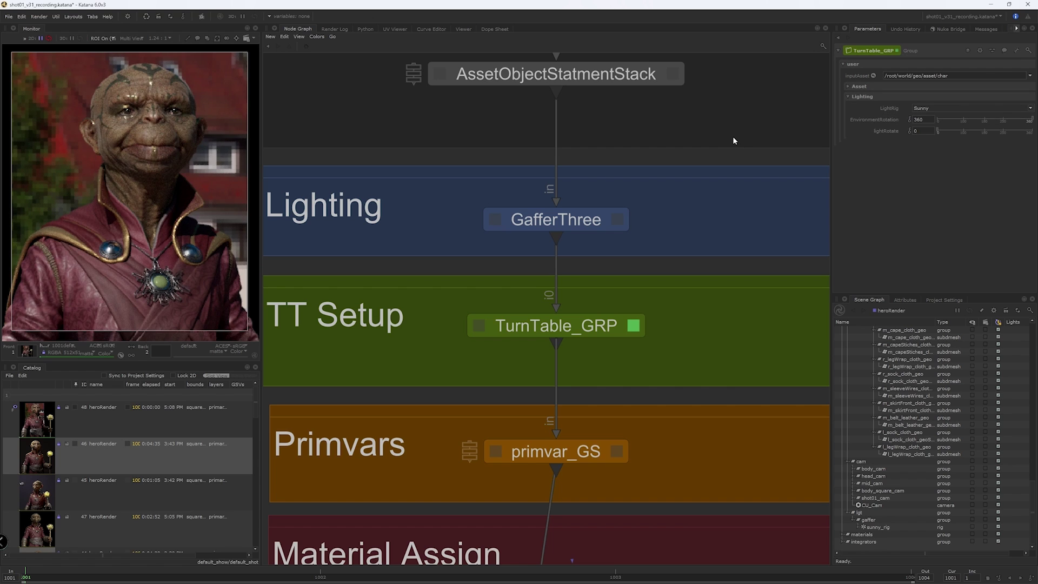
# - Switch the turntable light rig to Shot01, try an asset RotationY of 180, and set it to 275
pyautogui.click(951, 108)
pyautogui.click(928, 127)
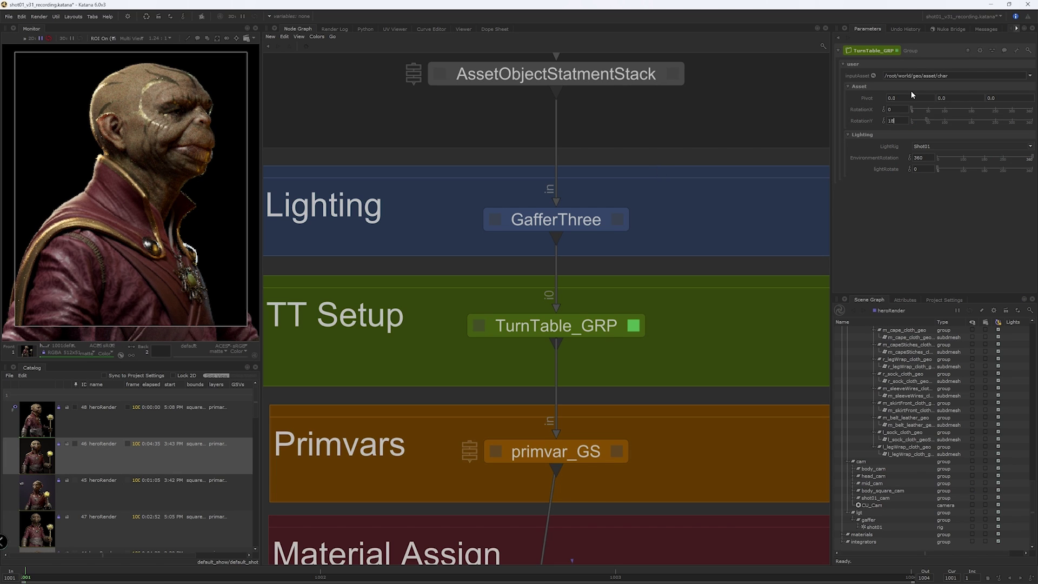
pyautogui.write('0')
pyautogui.press('Return')
pyautogui.write('275')
pyautogui.press('Return')
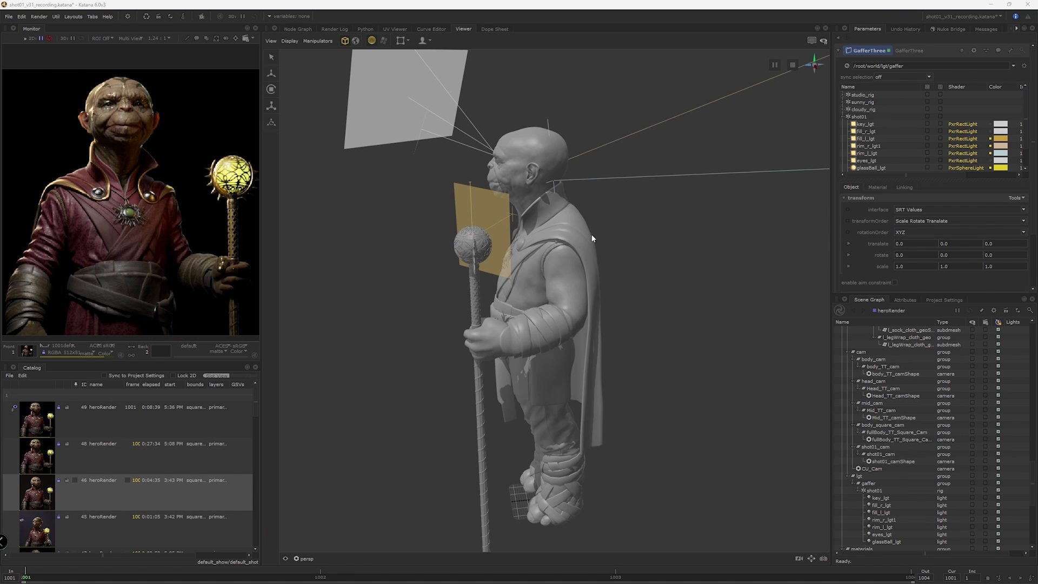
# - Orbit the scene to view the Shot01 light rig around the character and select its key light
pyautogui.keyDown('alt'); pyautogui.moveTo(591, 235); pyautogui.dragTo(432, 119); pyautogui.keyUp('alt')
pyautogui.click(419, 111)
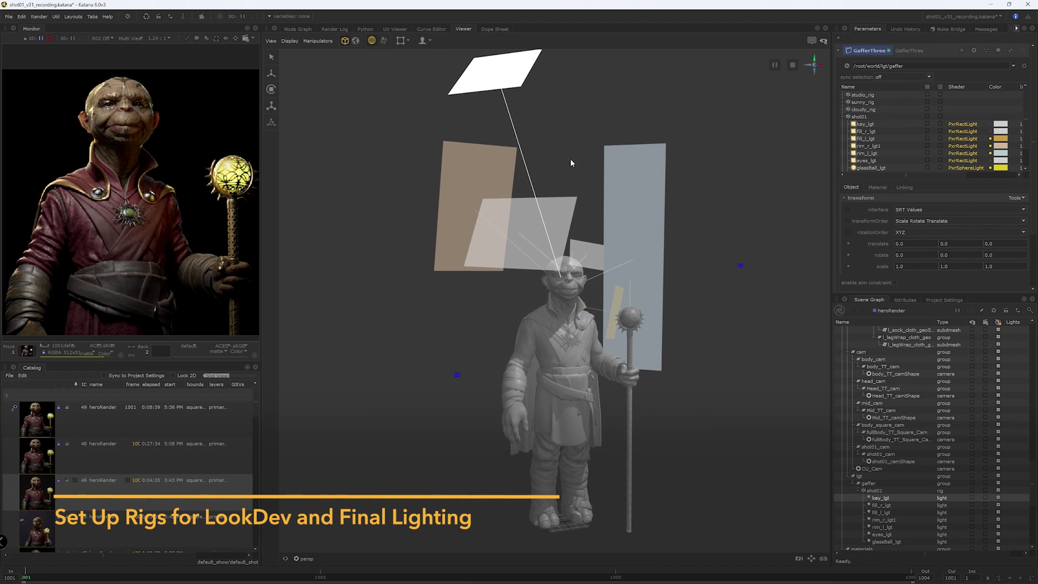
pyautogui.keyDown('alt'); pyautogui.moveTo(567, 163); pyautogui.dragTo(639, 213, button='right'); pyautogui.keyUp('alt')
pyautogui.keyDown('alt'); pyautogui.moveTo(639, 213); pyautogui.dragTo(579, 232); pyautogui.keyUp('alt')
pyautogui.keyDown('alt'); pyautogui.moveTo(579, 232); pyautogui.dragTo(447, 253, button='right'); pyautogui.keyUp('alt')
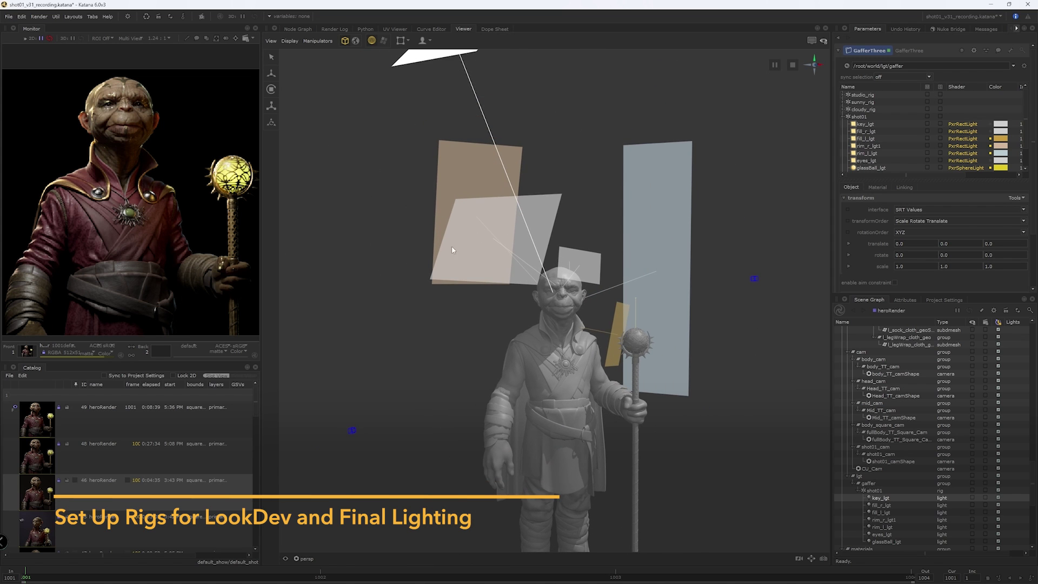
# - Select the Shot01 rig's fill and rim lights in turn to examine their placement behind and beside the character
pyautogui.keyDown('alt'); pyautogui.moveTo(447, 249); pyautogui.dragTo(491, 206); pyautogui.keyUp('alt')
pyautogui.click(449, 272)
pyautogui.click(673, 151)
pyautogui.click(476, 135)
pyautogui.click(666, 138)
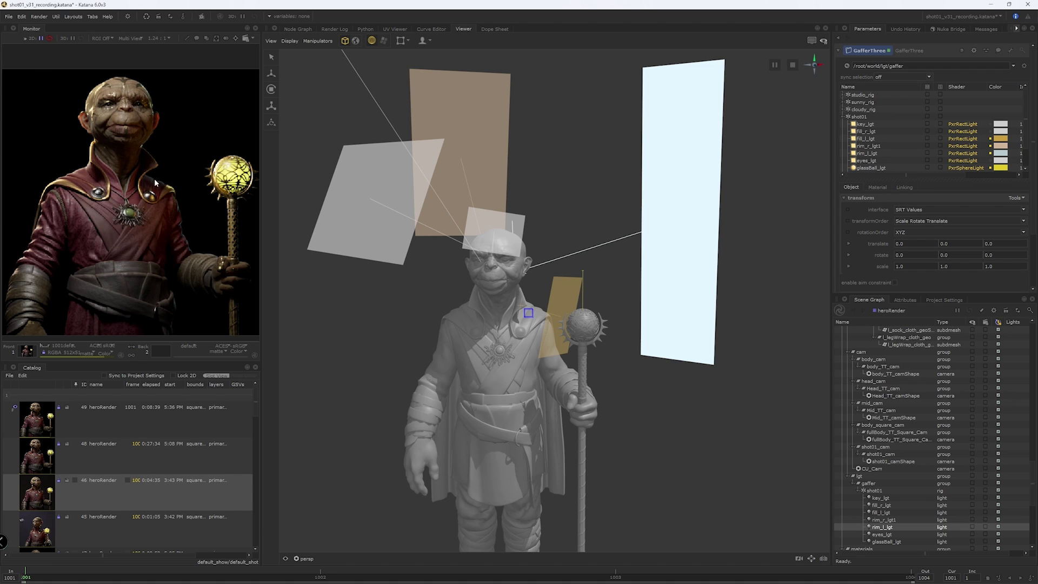
pyautogui.click(478, 117)
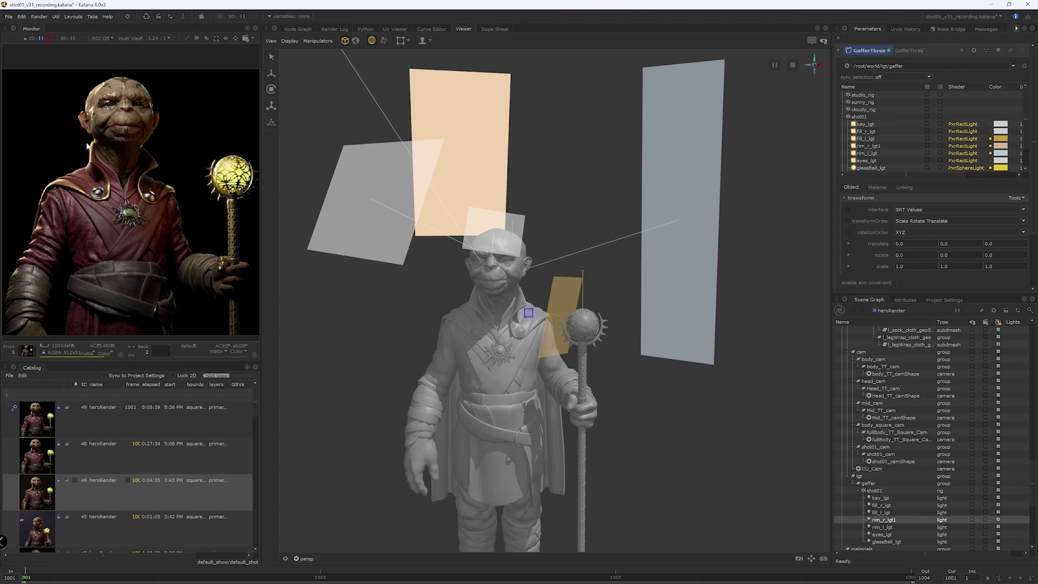
pyautogui.keyDown('alt'); pyautogui.moveTo(557, 221); pyautogui.dragTo(536, 219); pyautogui.keyUp('alt')
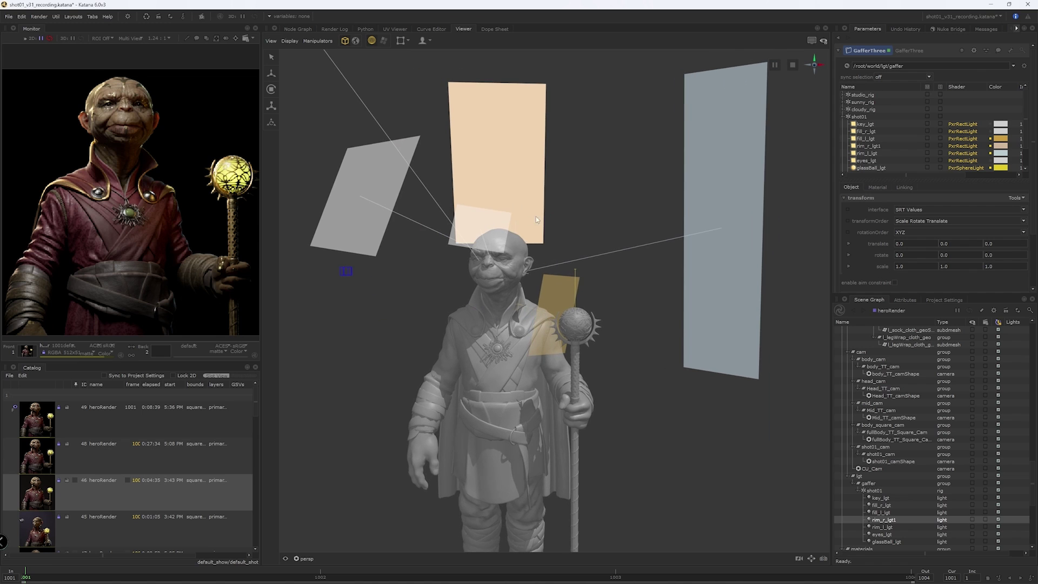
# - Select eyes_lgt and fill_l_lgt while examining their effect on the face and costume in a closer render view
pyautogui.keyDown('shift'); pyautogui.click(478, 232); pyautogui.keyUp('shift')
pyautogui.scroll(3, 119, 100)
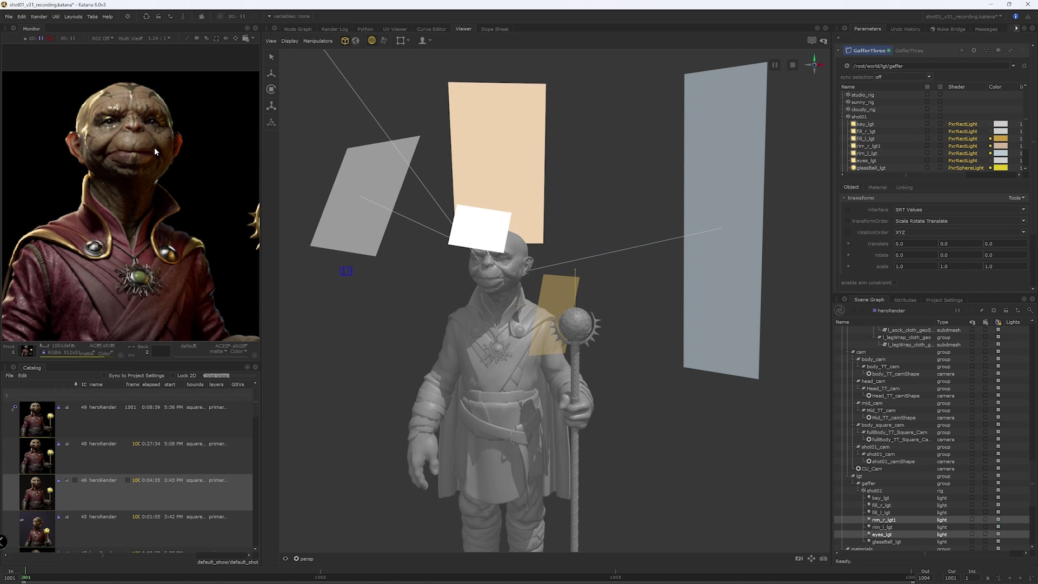
pyautogui.moveTo(155, 184); pyautogui.dragTo(151, 164, button='middle')
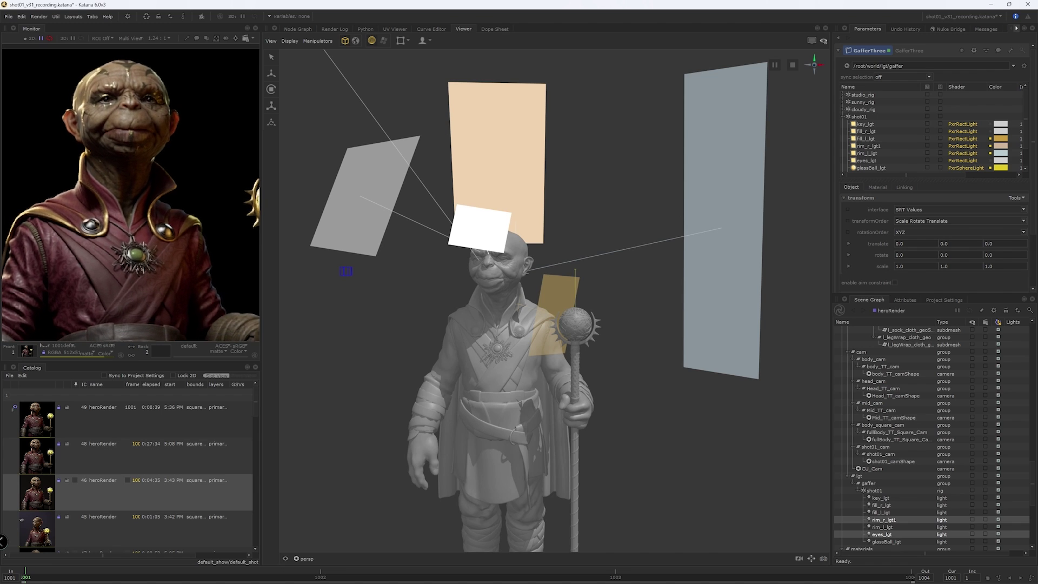
pyautogui.click(561, 288)
pyautogui.moveTo(208, 215); pyautogui.dragTo(161, 233, button='middle')
pyautogui.scroll(2, 157, 184)
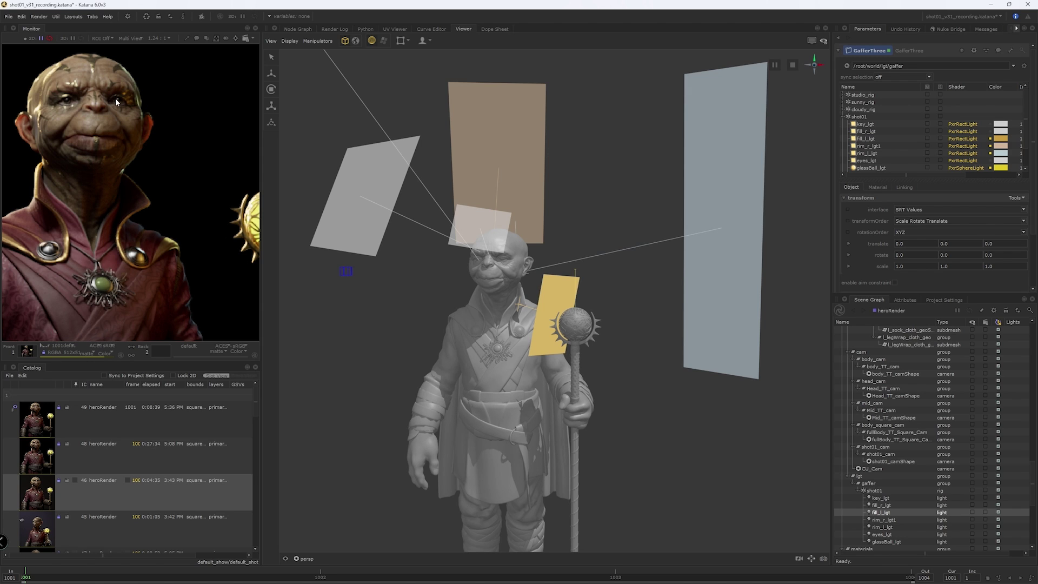
# - Display the character as points and select the sphere light inside the scepter's orb
pyautogui.click(659, 361)
pyautogui.press('4')
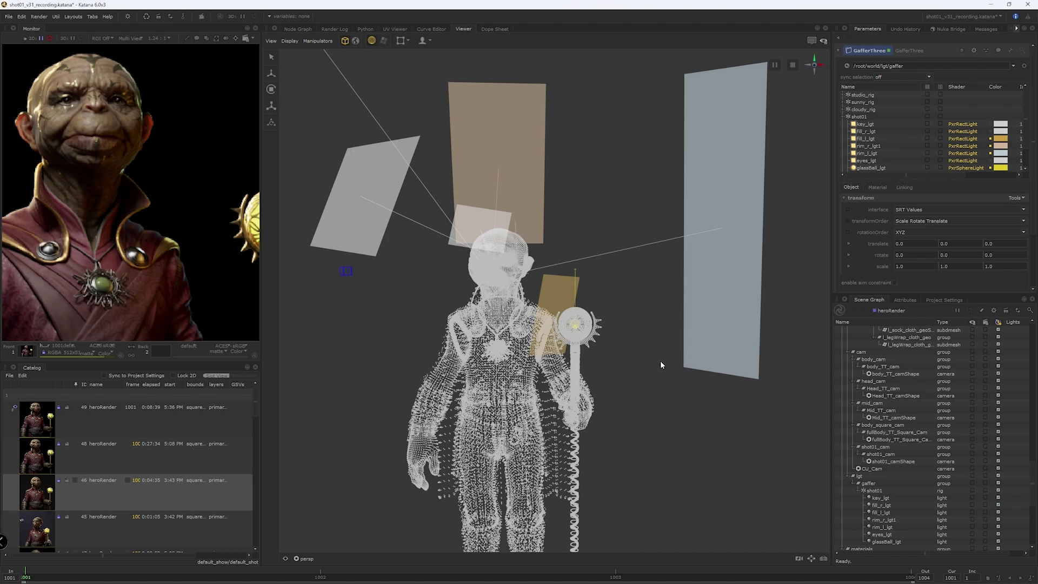
pyautogui.scroll(5, 636, 344)
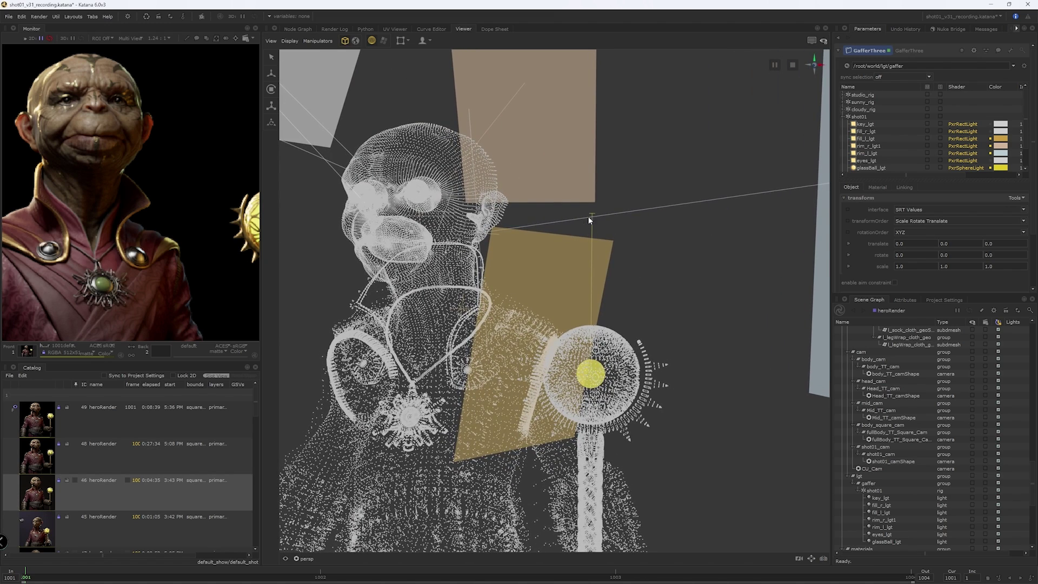
pyautogui.click(591, 219)
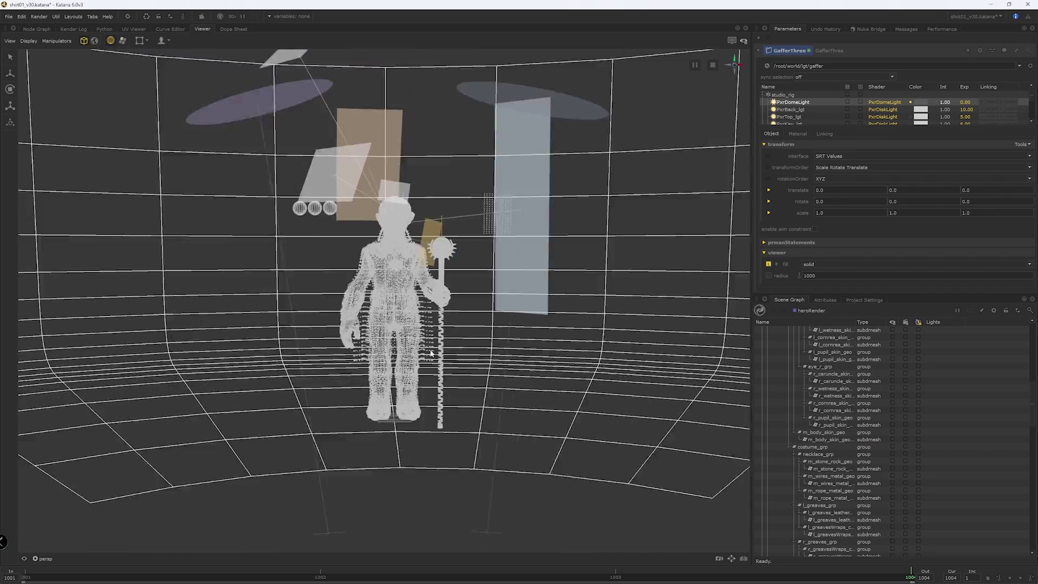
# - Orbit around the character to examine the studio and shot light rigs together, changing the viewer's display mode from points
pyautogui.keyDown('alt'); pyautogui.moveTo(426, 346); pyautogui.dragTo(470, 320); pyautogui.keyUp('alt')
pyautogui.keyDown('alt'); pyautogui.moveTo(470, 321); pyautogui.dragTo(450, 374, button='right'); pyautogui.keyUp('alt')
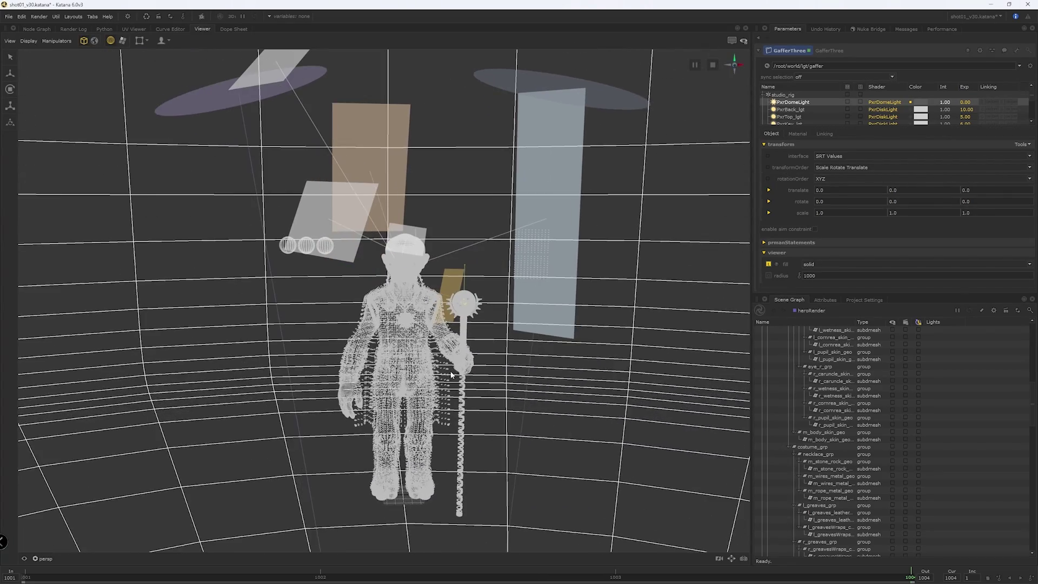
pyautogui.press('6')
pyautogui.keyDown('alt'); pyautogui.moveTo(458, 353); pyautogui.dragTo(443, 363); pyautogui.keyUp('alt')
pyautogui.keyDown('alt'); pyautogui.moveTo(443, 363); pyautogui.dragTo(470, 378, button='right'); pyautogui.keyUp('alt')
pyautogui.moveTo(470, 379)
pyautogui.keyDown('alt'); pyautogui.mouseDown()
pyautogui.moveTo(505, 382)
pyautogui.moveTo(470, 353)
pyautogui.moveTo(478, 340)
pyautogui.moveTo(424, 332)
pyautogui.moveTo(362, 346)
pyautogui.moveTo(445, 363)
pyautogui.moveTo(457, 324)
pyautogui.mouseUp(); pyautogui.keyUp('alt')
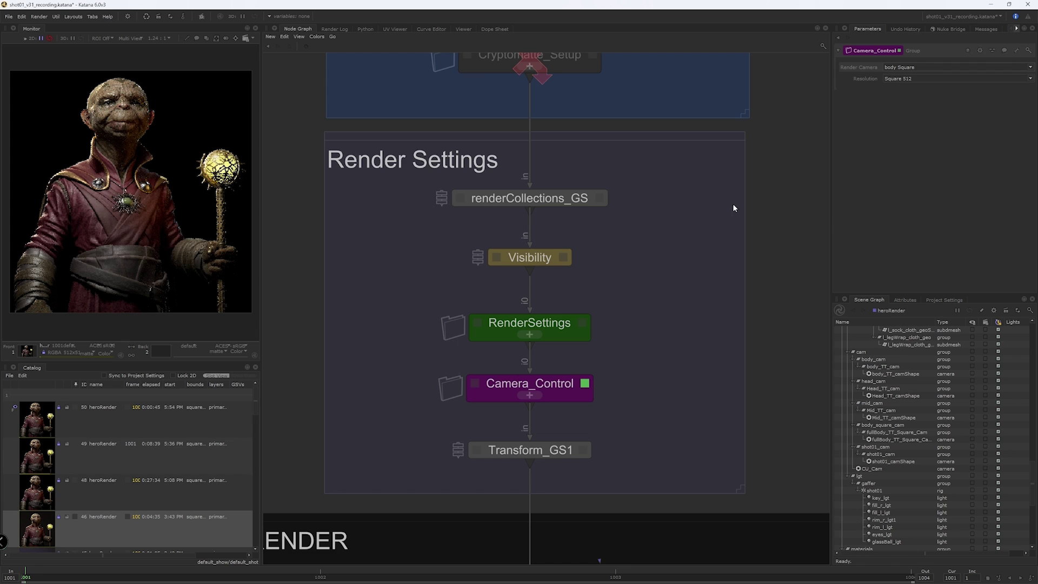
# - Render the hero from the body Square camera, and render again with Camera_Control's Render Camera set to Shot01 Camera
pyautogui.press('\\')
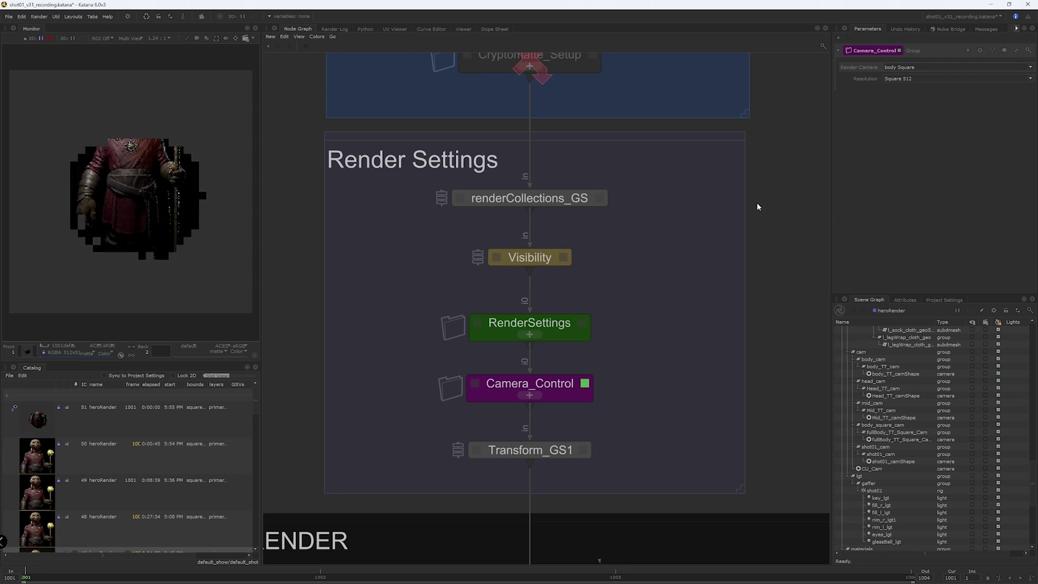
pyautogui.click(902, 67)
pyautogui.click(906, 89)
pyautogui.press('\\')
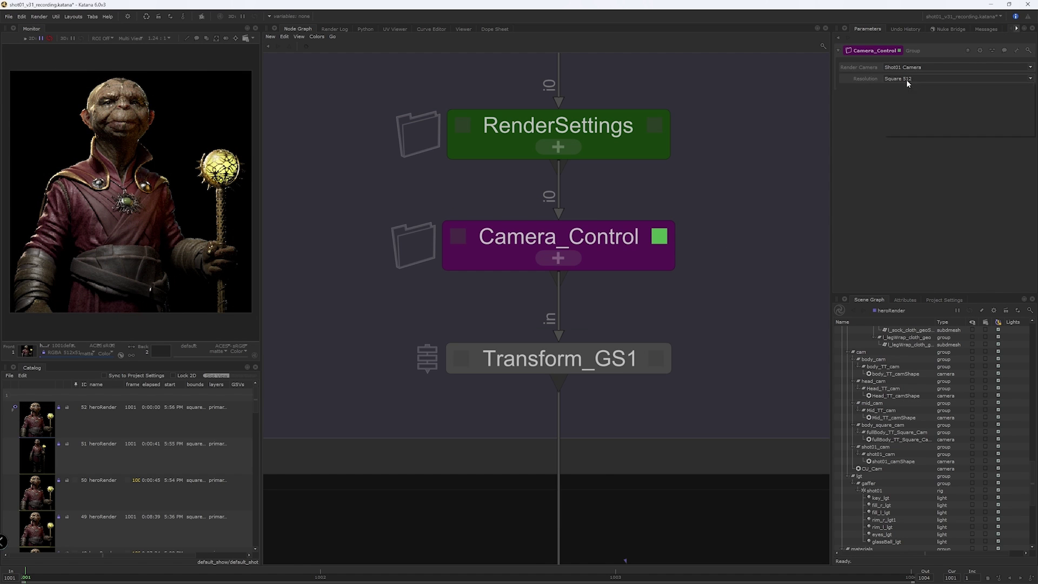
# - Set Camera_Control's Resolution to FHD and render the shot again
pyautogui.click(919, 67)
pyautogui.click(908, 97)
pyautogui.press('\\')
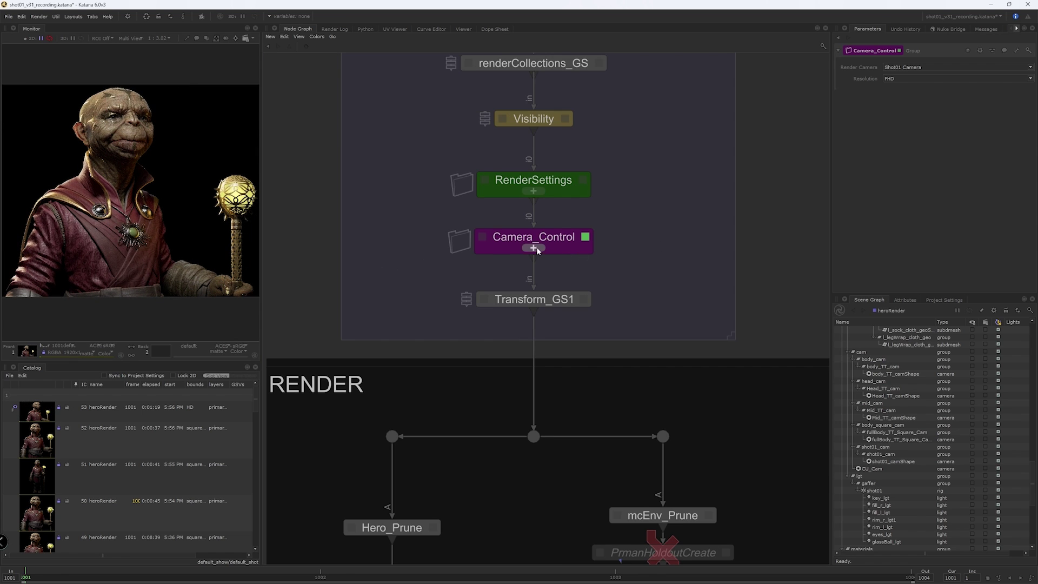
# - Open the Camera_Control group and examine the node network inside it
pyautogui.click(534, 247)
pyautogui.scroll(-3, 564, 282)
pyautogui.scroll(2, 612, 236)
pyautogui.moveTo(612, 236); pyautogui.dragTo(631, 219, button='middle')
pyautogui.scroll(-3, 624, 193)
pyautogui.scroll(2, 629, 222)
pyautogui.click(305, 48)
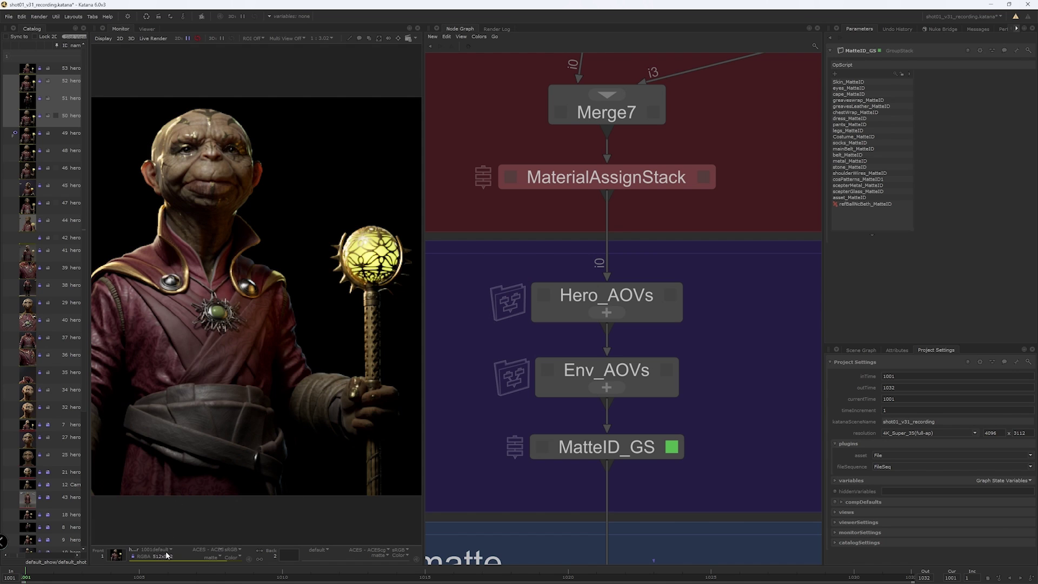
# - View the MatteID0 and curvature passes of the hero render, and return the monitor to the default output
pyautogui.click(165, 550)
pyautogui.click(179, 525)
pyautogui.click(166, 549)
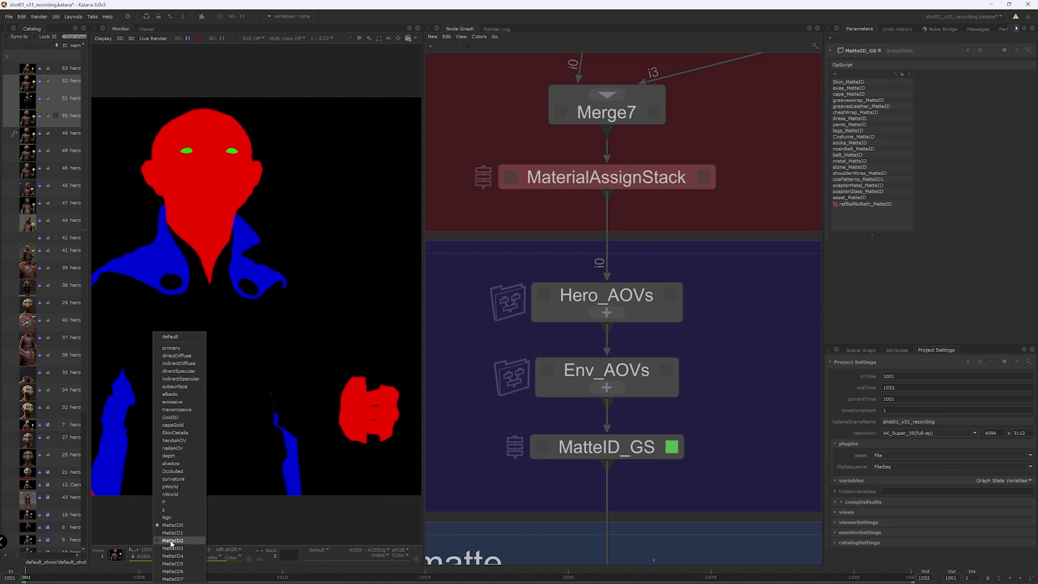
pyautogui.click(172, 517)
pyautogui.click(167, 549)
pyautogui.click(177, 486)
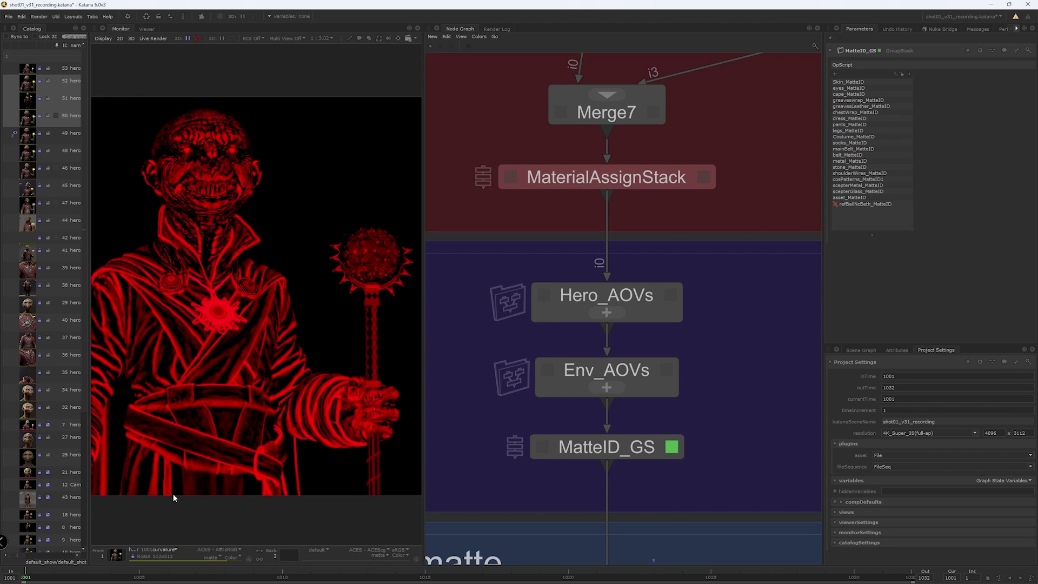
pyautogui.click(167, 555)
pyautogui.click(186, 336)
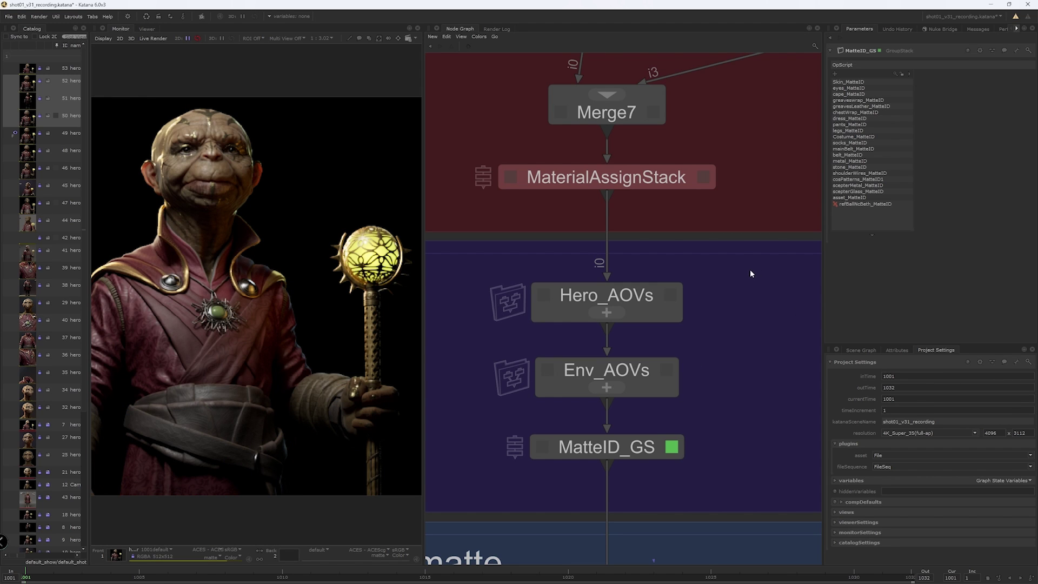
# - Open the Hero_AOVs group and list the AOVs in its aovCreate_GS stack
pyautogui.click(610, 314)
pyautogui.click(645, 165)
pyautogui.keyDown('shift'); pyautogui.click(861, 225); pyautogui.keyUp('shift')
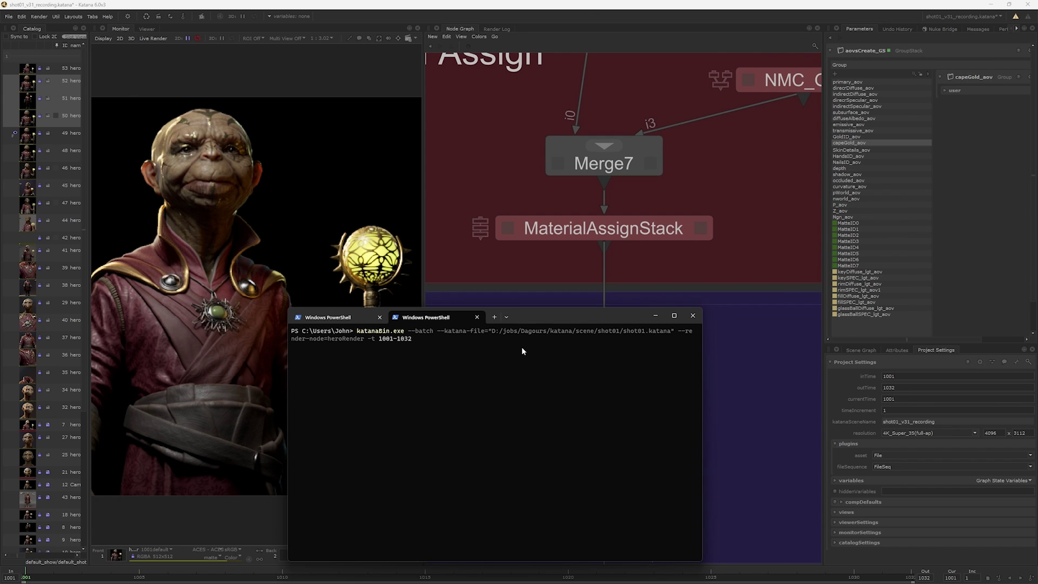
# - In PowerShell, run the katanaBin batch render of shot01.katana with render node heroRender for frames 1001-1032
pyautogui.press('Return')
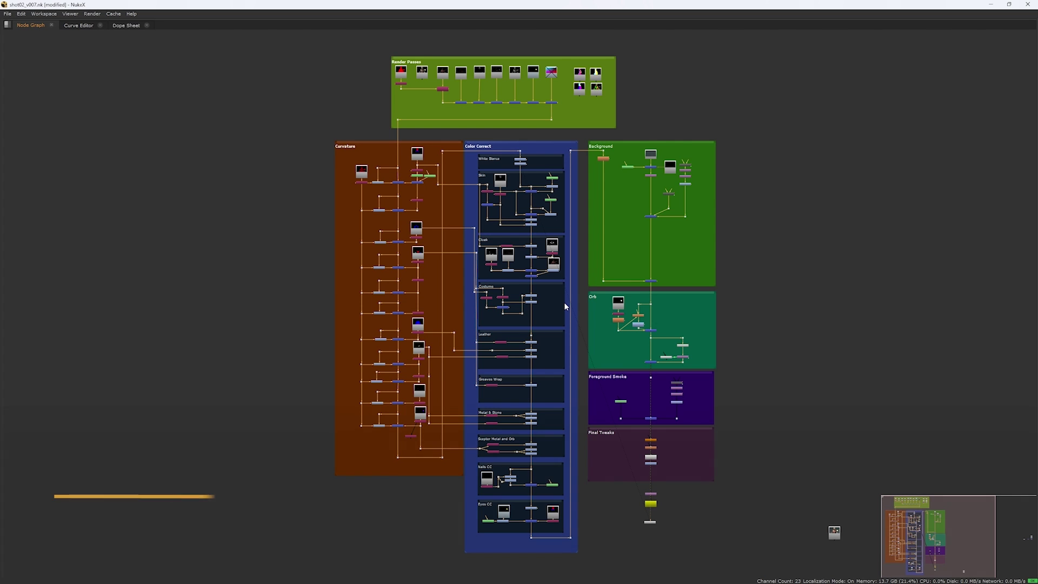
# - In NukeX, show the viewer beside the node graph and view the merged result of the Render Passes section
pyautogui.scroll(5, 562, 294)
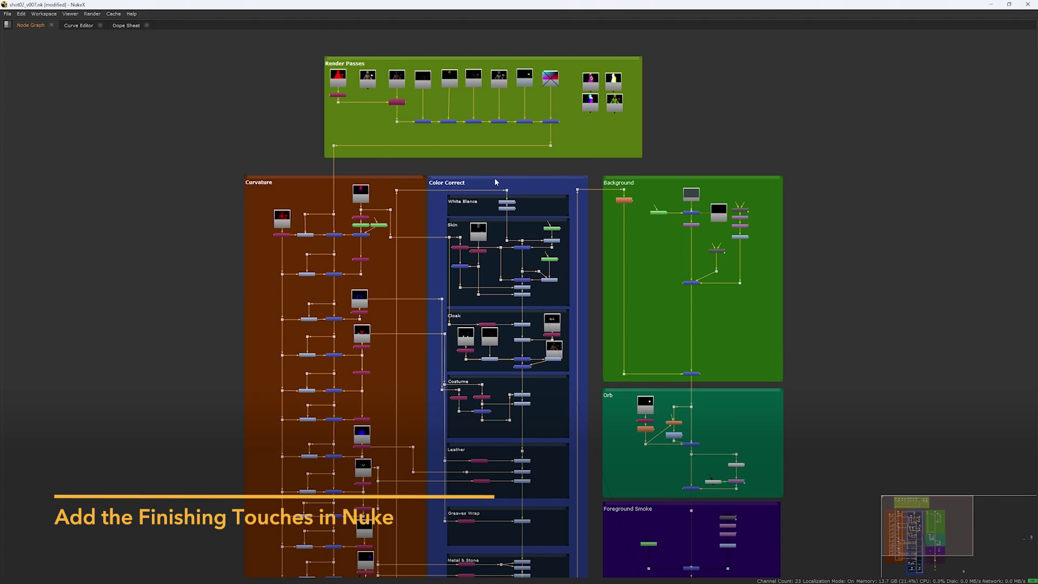
pyautogui.press('space')
pyautogui.scroll(4, 573, 195)
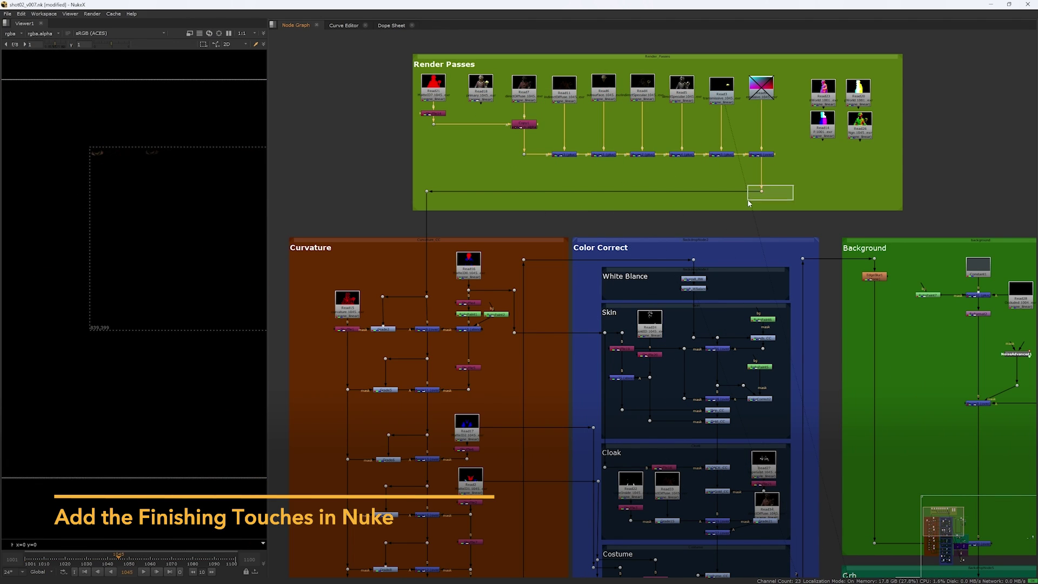
pyautogui.press('1')
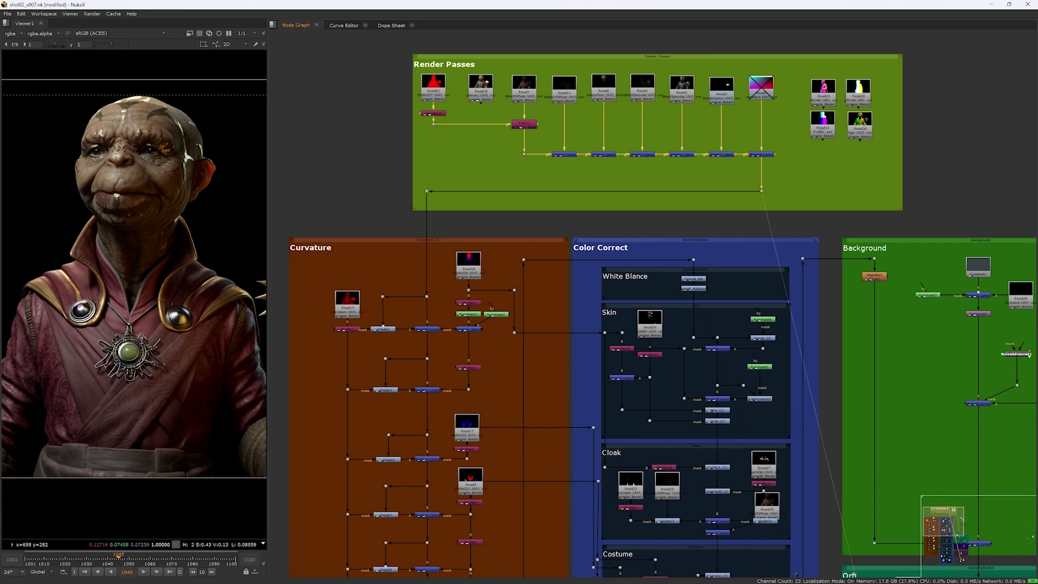
# - View the top matte read and the curvature pass in the Curvature section
pyautogui.scroll(-2, 684, 184)
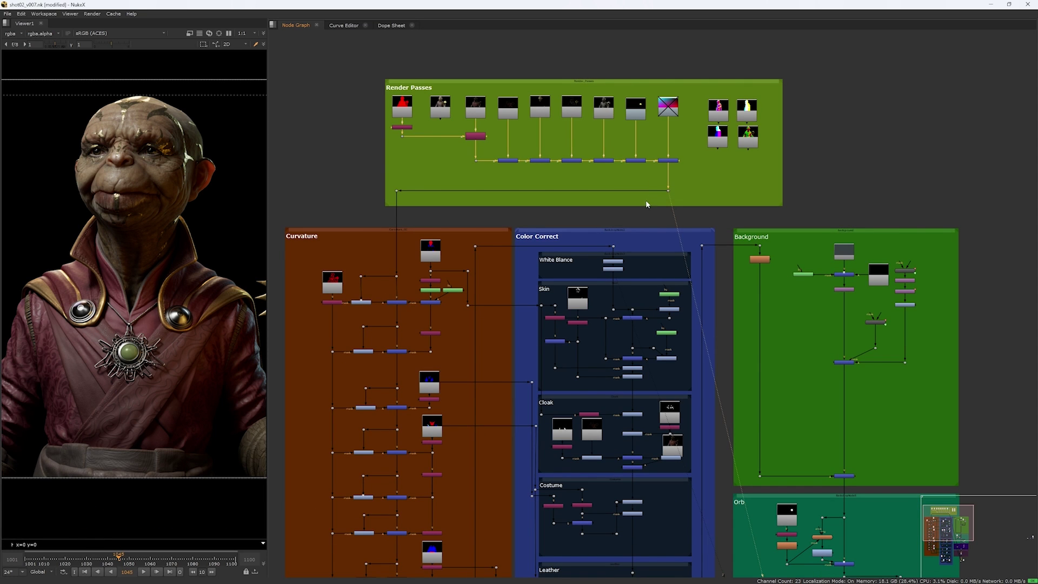
pyautogui.moveTo(523, 274); pyautogui.dragTo(540, 181, button='middle')
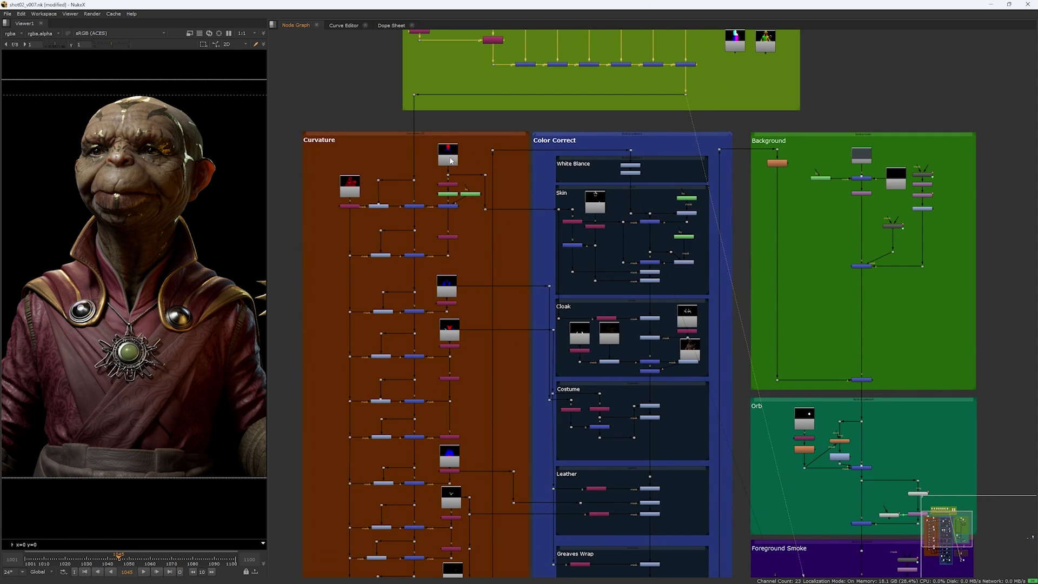
pyautogui.press('1')
pyautogui.click(372, 218)
pyautogui.press('1')
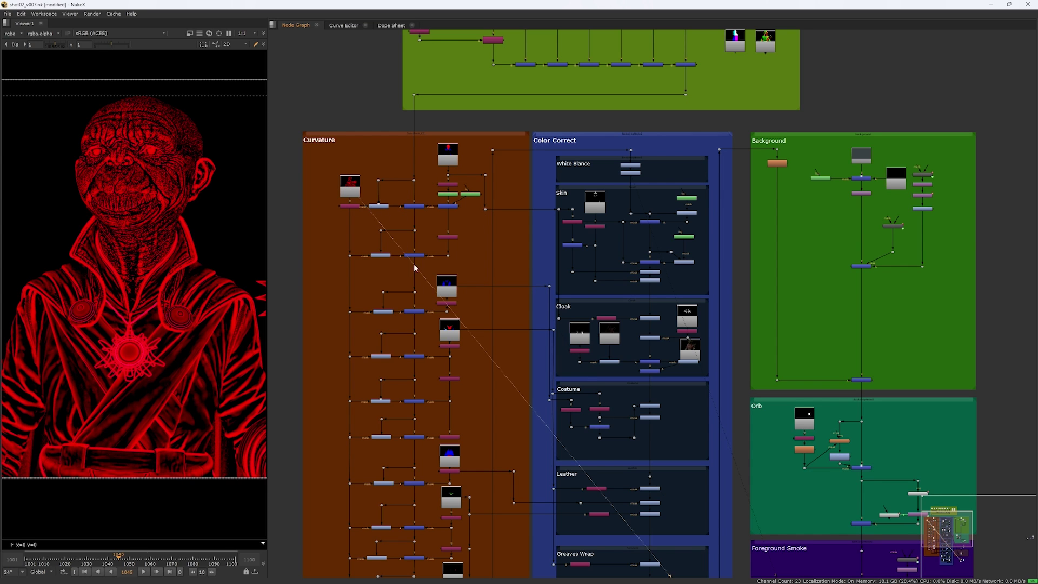
# - View the remaining matte passes down the Curvature section one after another
pyautogui.moveTo(459, 288); pyautogui.dragTo(467, 241, button='middle')
pyautogui.click(458, 286)
pyautogui.press('1')
pyautogui.moveTo(473, 303); pyautogui.dragTo(473, 209, button='middle')
pyautogui.press('1')
pyautogui.moveTo(477, 382); pyautogui.dragTo(481, 313, button='middle')
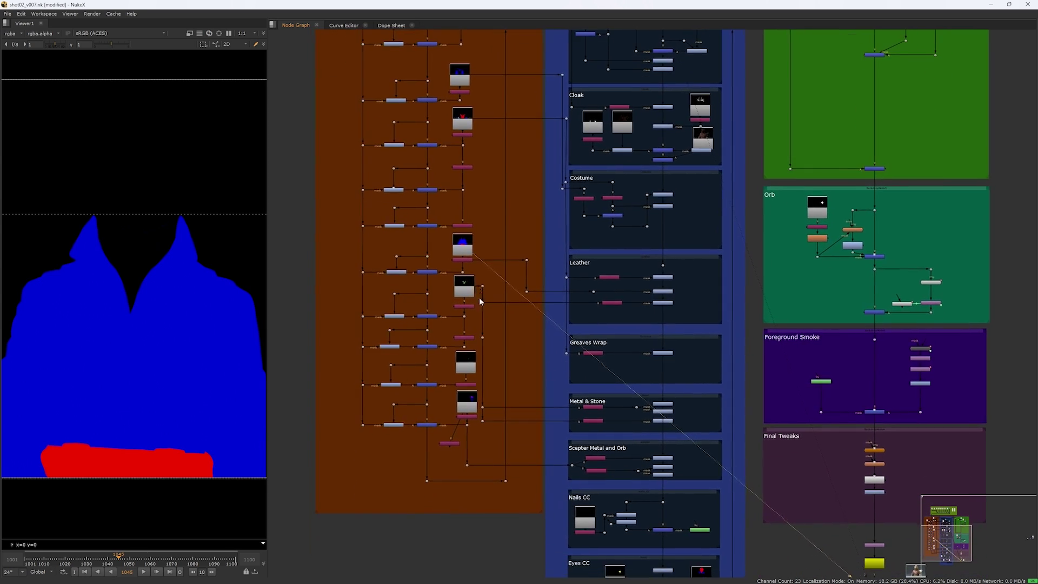
pyautogui.press('1')
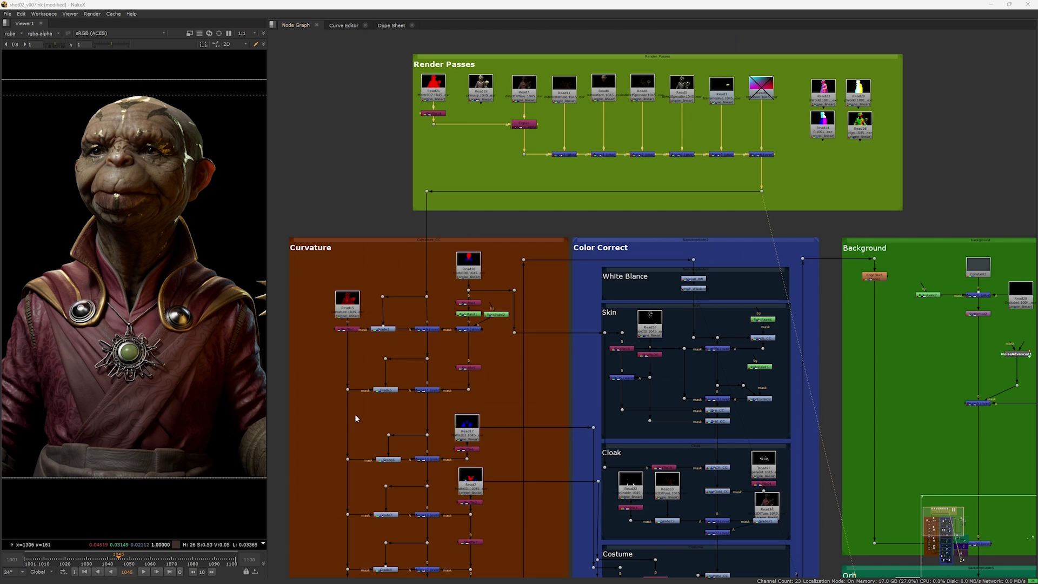
# - View the MatteID1 read in the Curvature section and the result of the Merge15 node it masks
pyautogui.scroll(-5, 354, 414)
pyautogui.scroll(4, 611, 184)
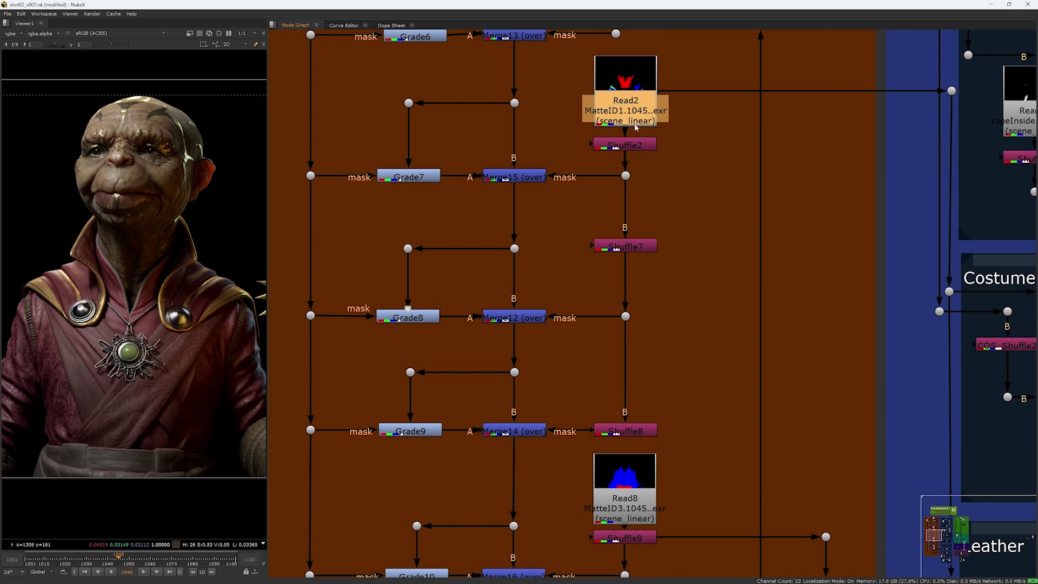
pyautogui.press('1')
pyautogui.moveTo(627, 160); pyautogui.dragTo(633, 170, button='middle')
pyautogui.press('1')
pyautogui.click(530, 187)
pyautogui.press('1')
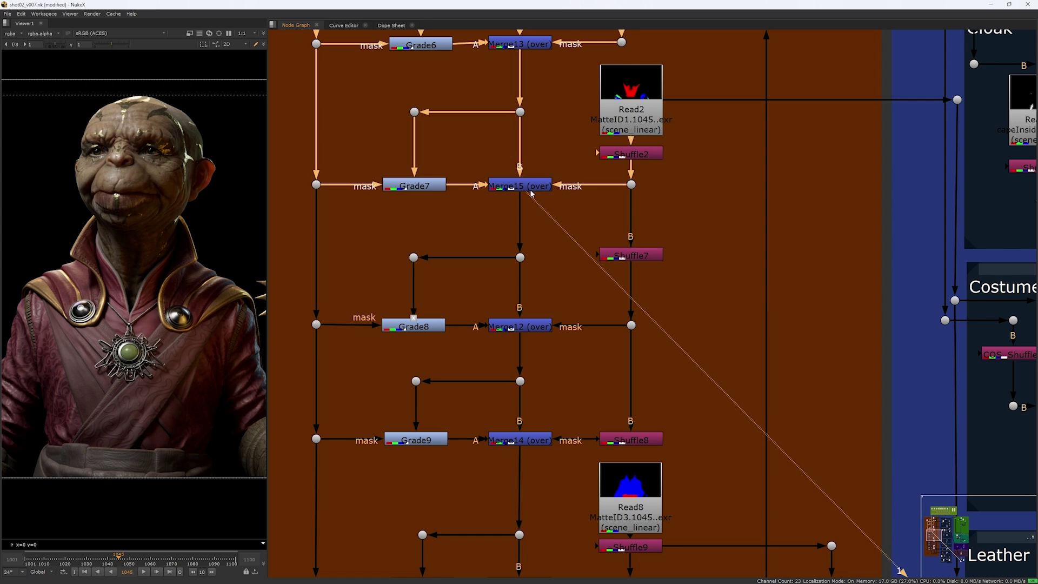
# - Open Grade7's properties to examine its gamma grade, and return to the overview of the Curvature and Color Correct sections
pyautogui.doubleClick(424, 186)
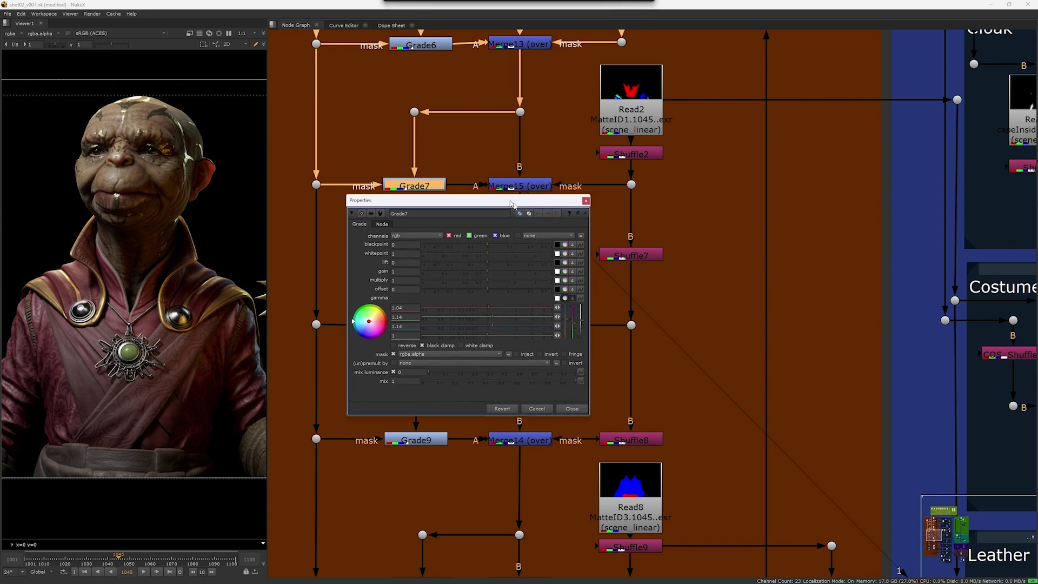
pyautogui.moveTo(545, 284); pyautogui.dragTo(526, 286)
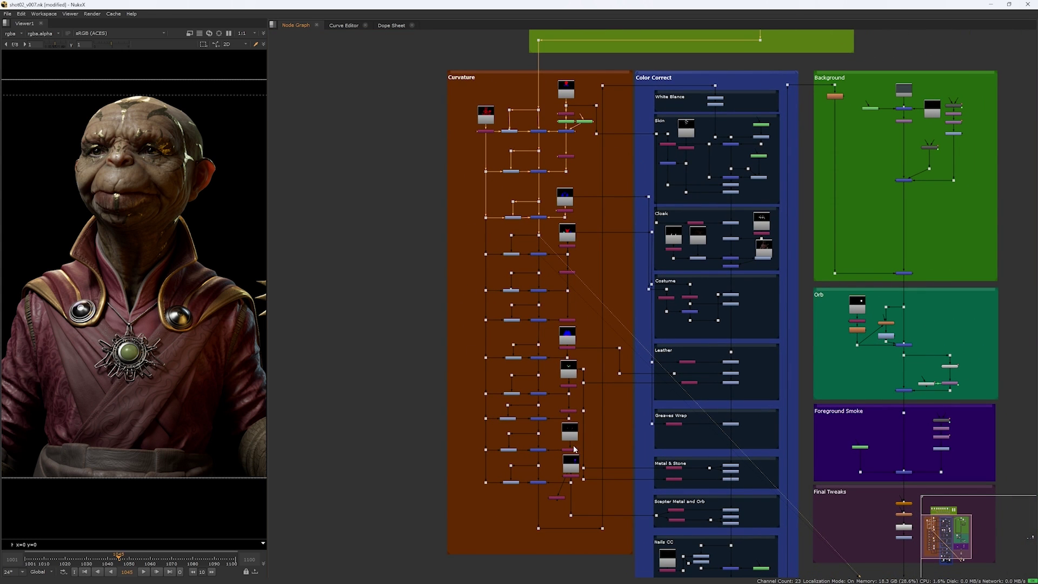
pyautogui.moveTo(612, 263); pyautogui.dragTo(561, 267, button='middle')
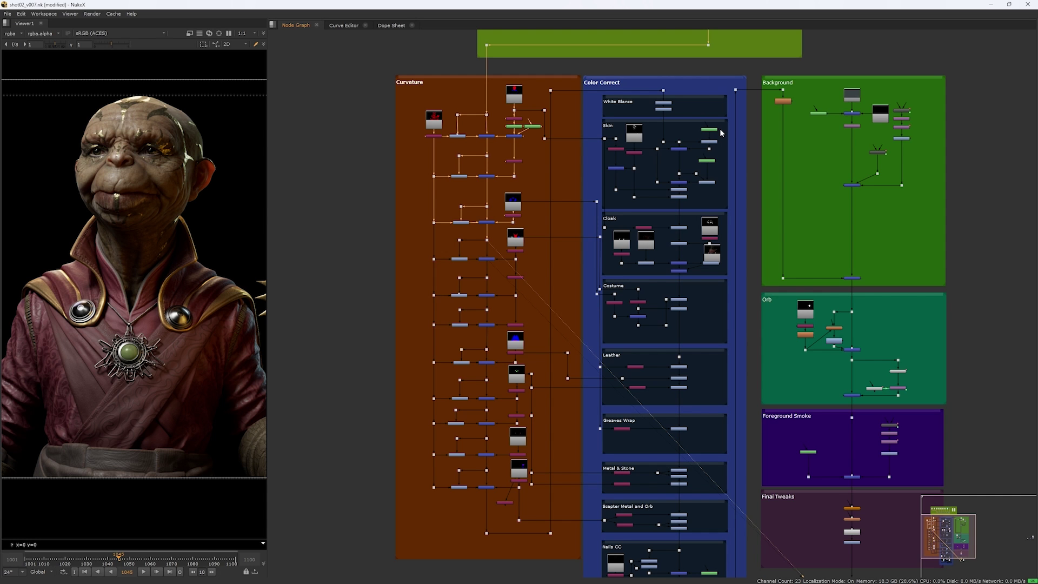
# - View the result of the Overall_WBalance node in the White Blance section of Color Correct
pyautogui.scroll(5, 677, 134)
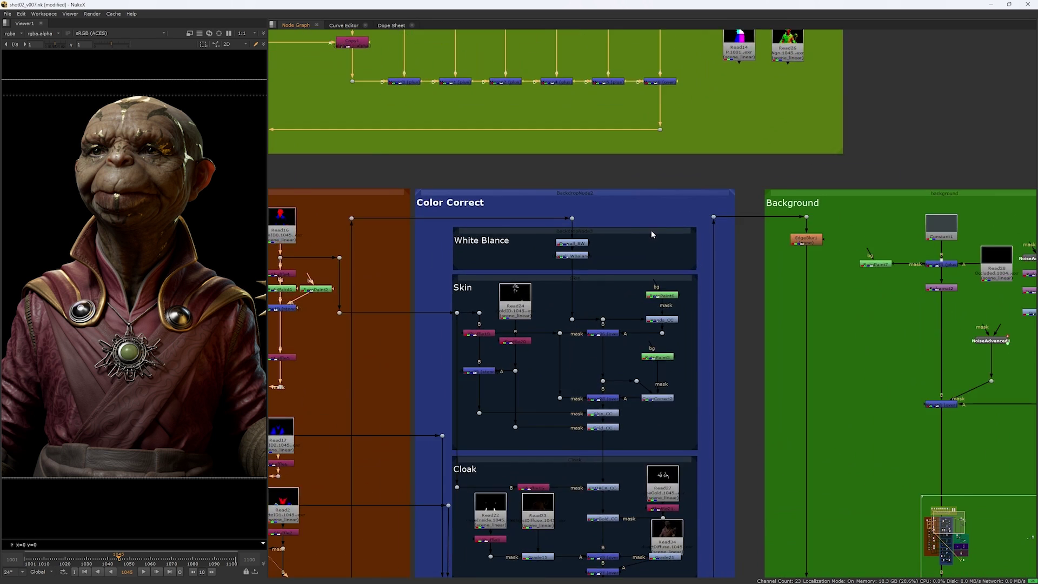
pyautogui.scroll(2, 653, 237)
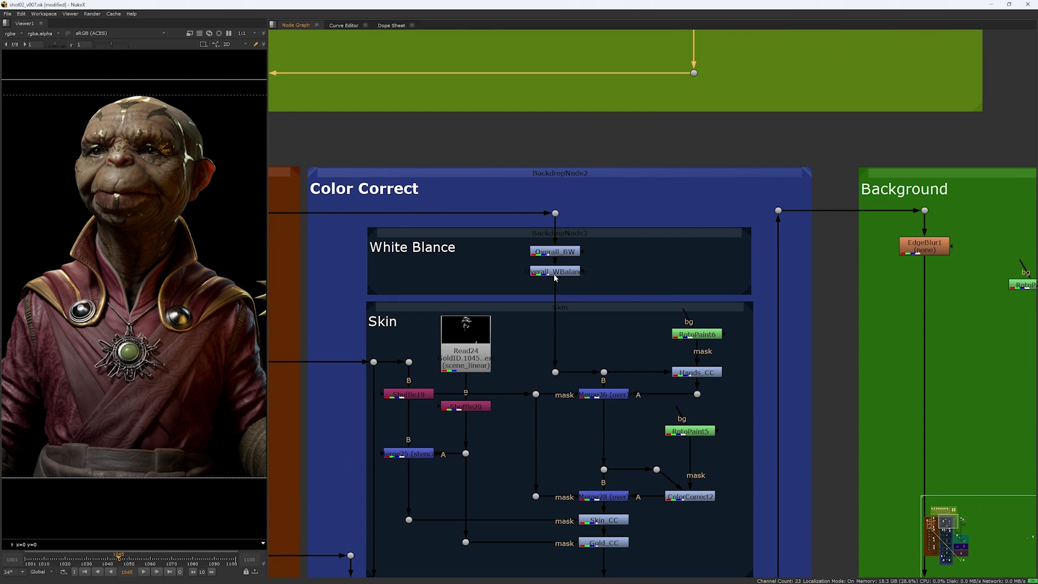
pyautogui.click(554, 274)
pyautogui.press('1')
# - View the color correction results at the ends of the Cloak, Leather, and Scepter Metal and Orb sections one after another
pyautogui.moveTo(564, 341); pyautogui.dragTo(567, 225, button='middle')
pyautogui.moveTo(554, 315); pyautogui.dragTo(522, 316, button='middle')
pyautogui.moveTo(525, 358); pyautogui.dragTo(502, 252, button='middle')
pyautogui.click(563, 380)
pyautogui.scroll(-6, 568, 390)
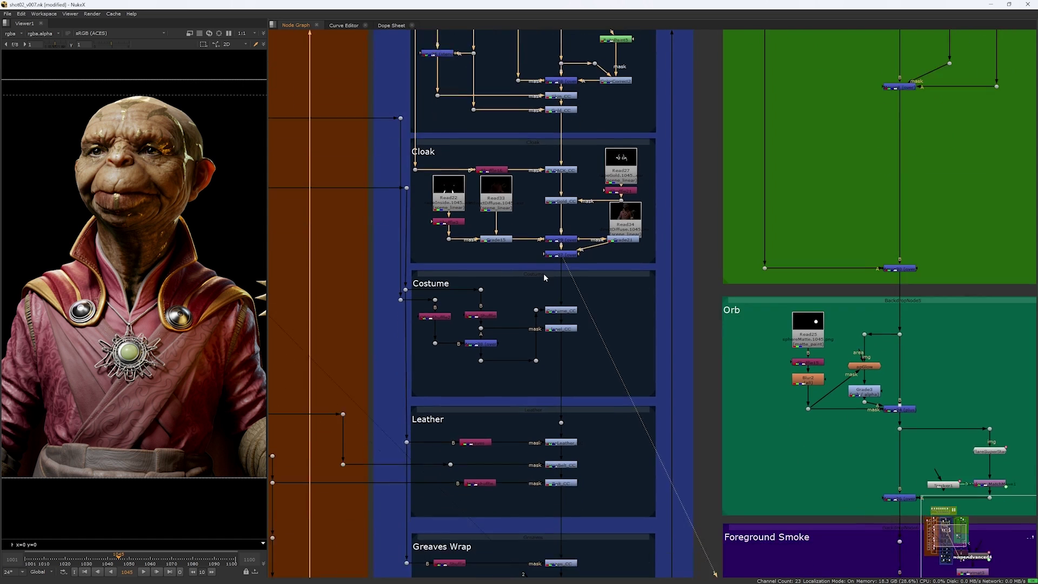
pyautogui.click(563, 396)
pyautogui.scroll(-7, 541, 324)
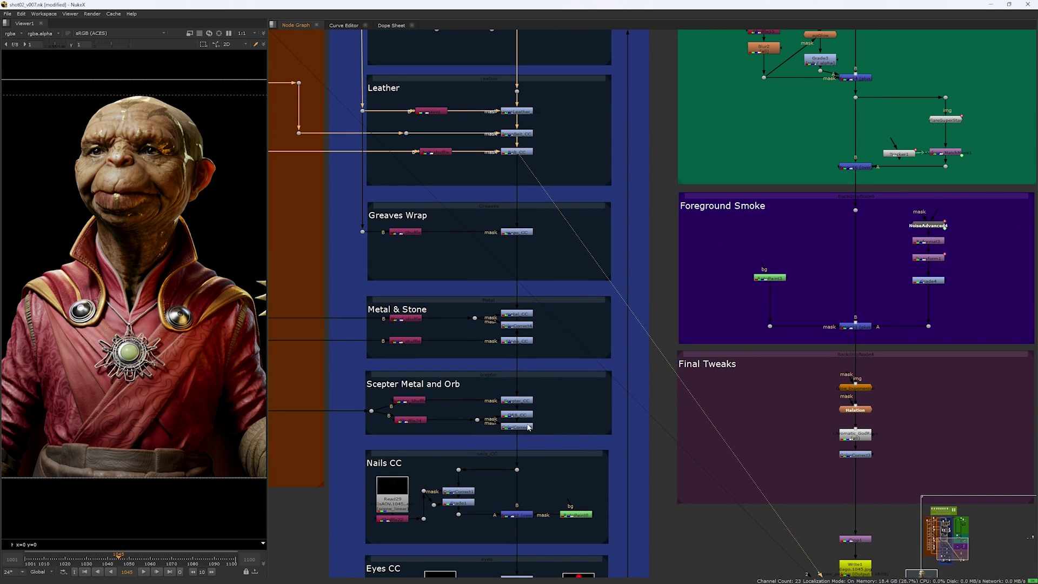
pyautogui.click(527, 427)
# - Examine the Background section's noise setup, closing the merge node's properties and moving the NoiseAdvanced3 properties window aside
pyautogui.moveTo(752, 150); pyautogui.dragTo(628, 310, button='middle')
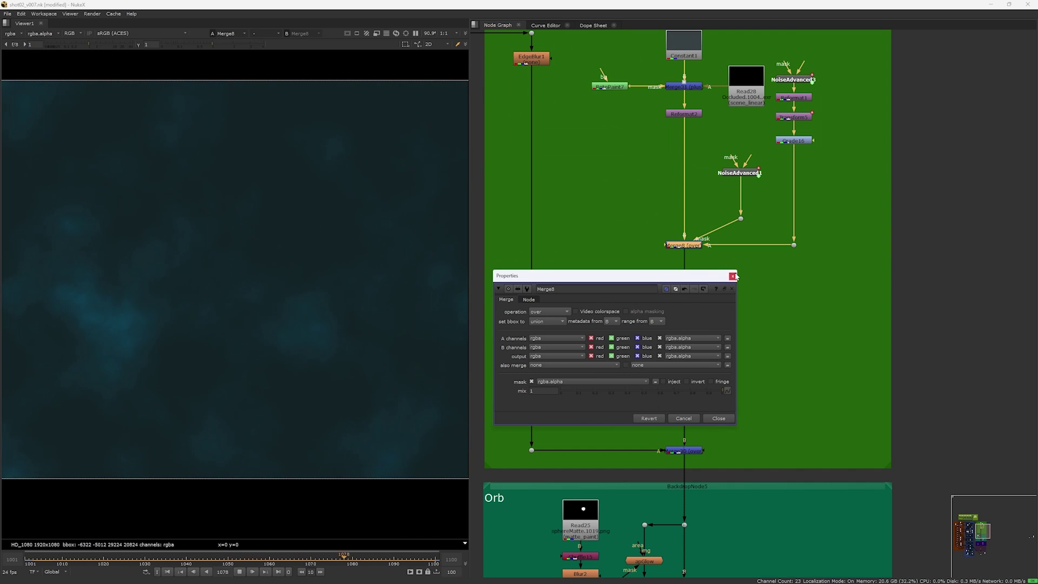
pyautogui.click(733, 276)
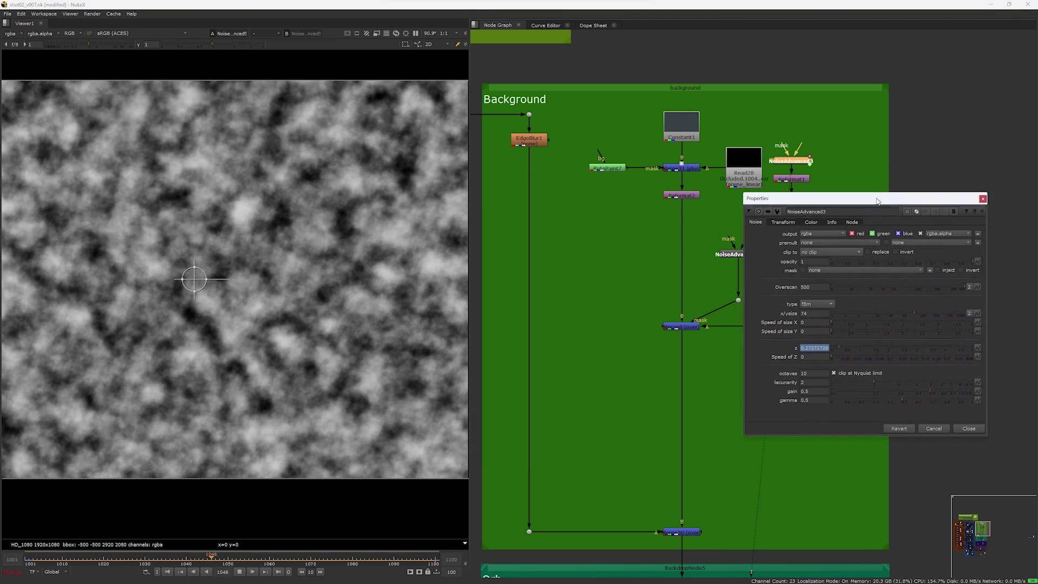
pyautogui.moveTo(876, 201); pyautogui.dragTo(849, 208)
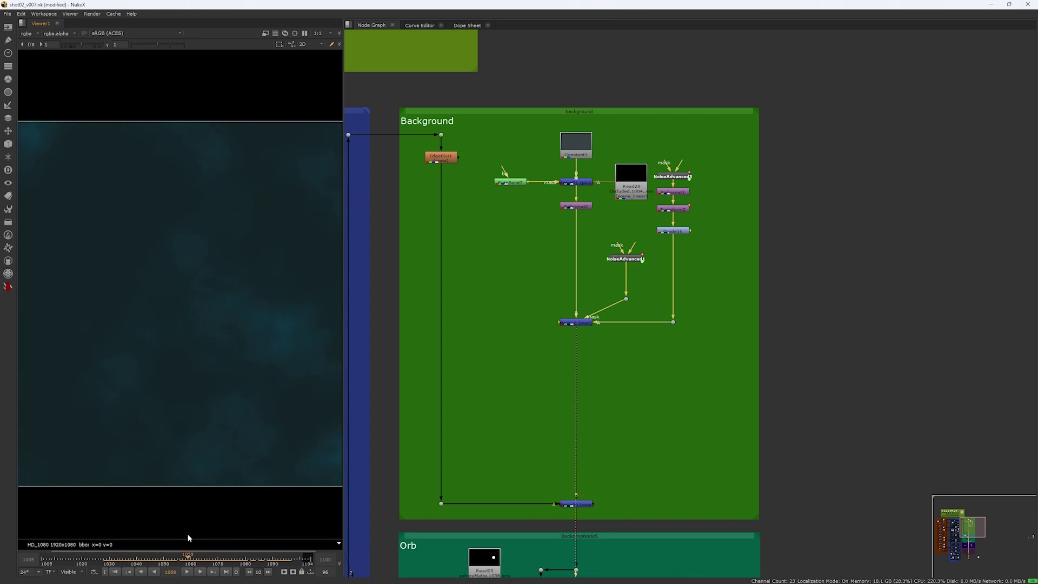
# - View the sphere matte from Read25 in the Orb section and the Blur2 node that softens it
pyautogui.moveTo(524, 447); pyautogui.dragTo(534, 221, button='middle')
pyautogui.click(592, 277)
pyautogui.press('1')
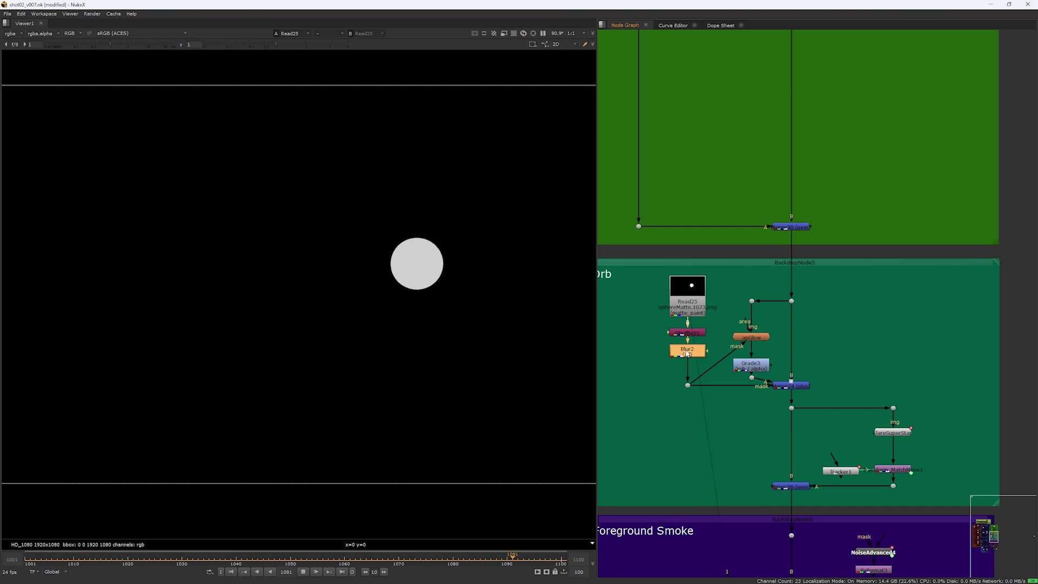
pyautogui.press('1')
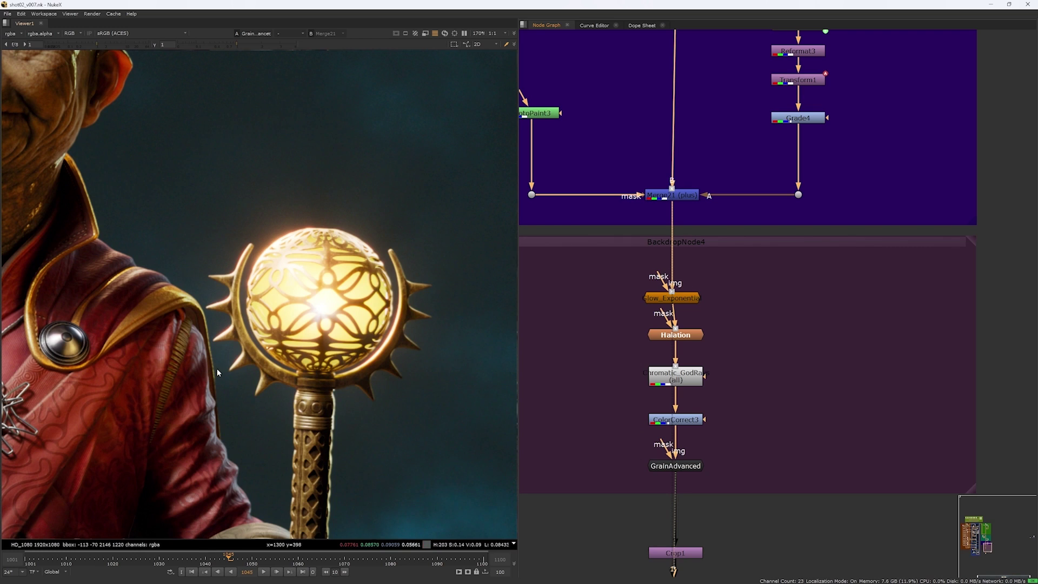
# - Inspect the pendant, costume and head up close in the GrainAdvanced result and compare it with the Merge21 result
pyautogui.scroll(6, 303, 379)
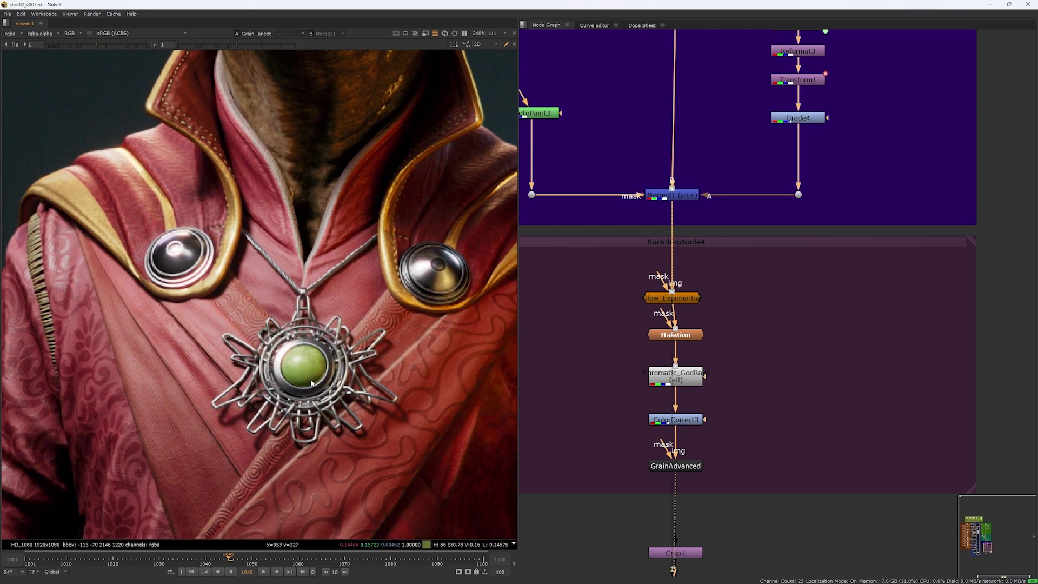
pyautogui.scroll(-3, 216, 378)
pyautogui.moveTo(328, 431); pyautogui.dragTo(225, 357, button='middle')
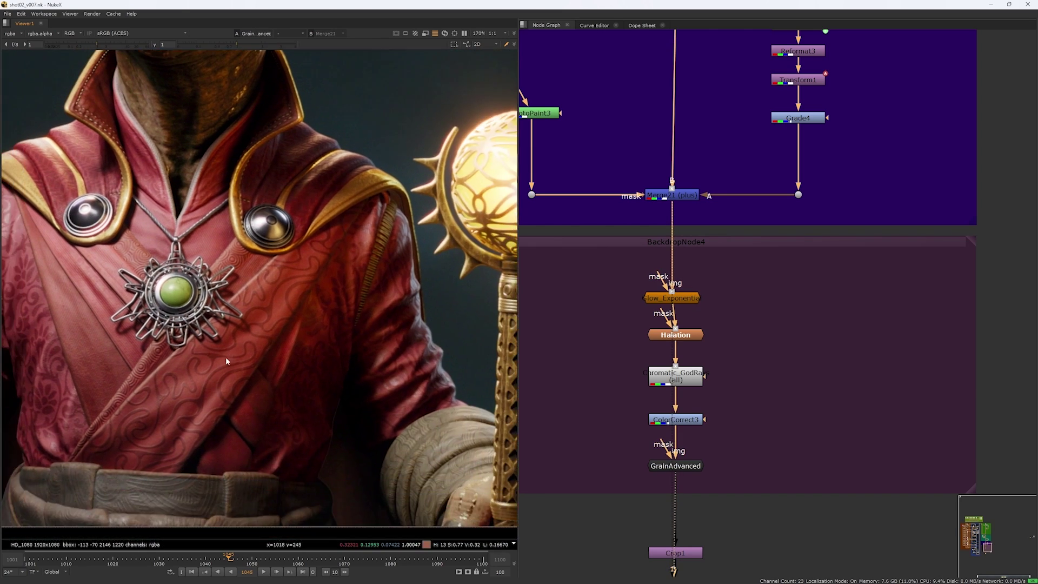
pyautogui.moveTo(216, 111); pyautogui.dragTo(239, 342, button='middle')
pyautogui.scroll(-5, 303, 357)
pyautogui.moveTo(306, 362); pyautogui.dragTo(289, 280, button='middle')
pyautogui.press('2')
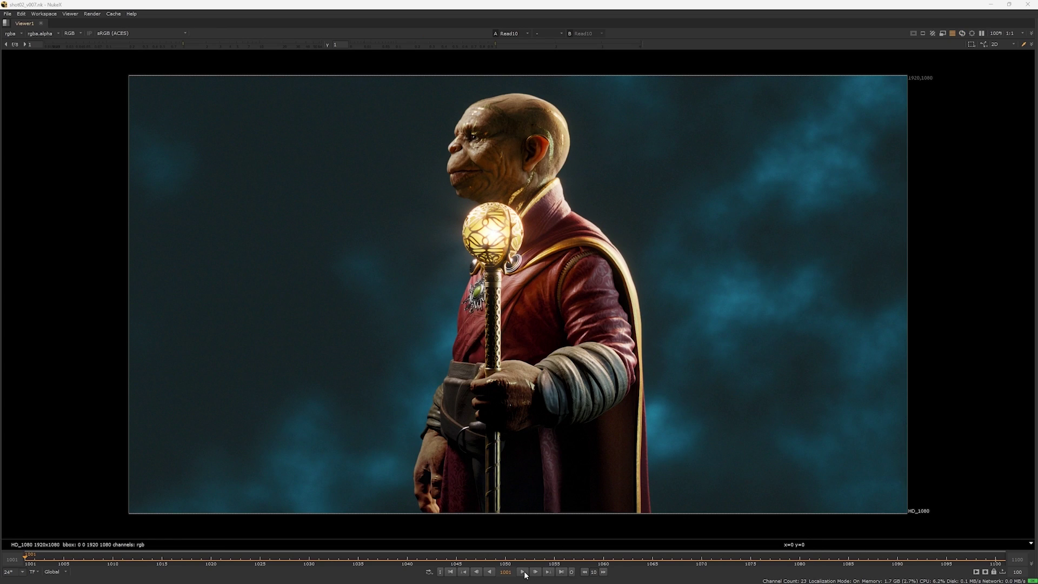
# - Play back the finished composite from Read10, starting at frame 1001
pyautogui.click(523, 572)
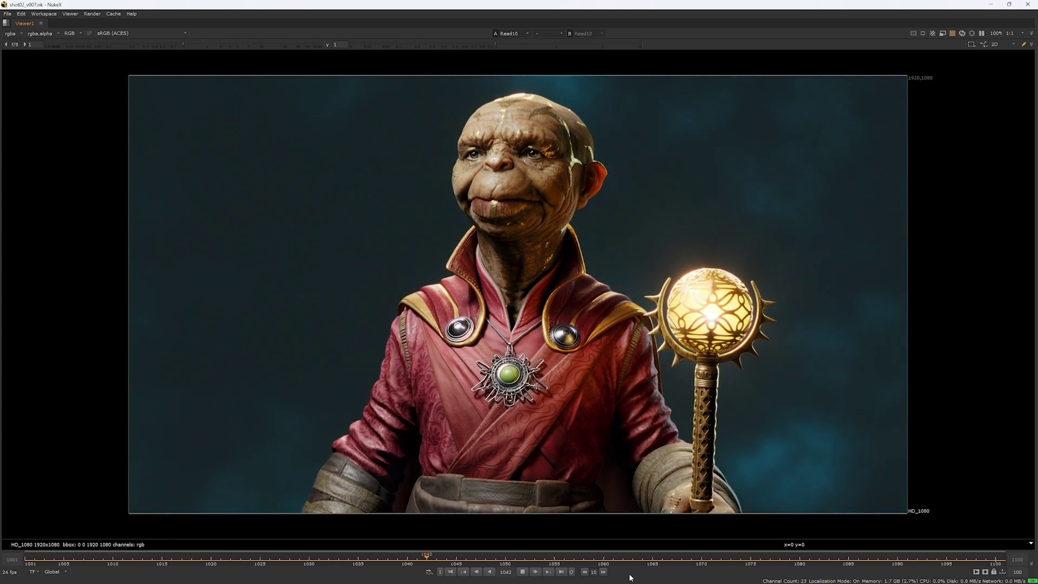